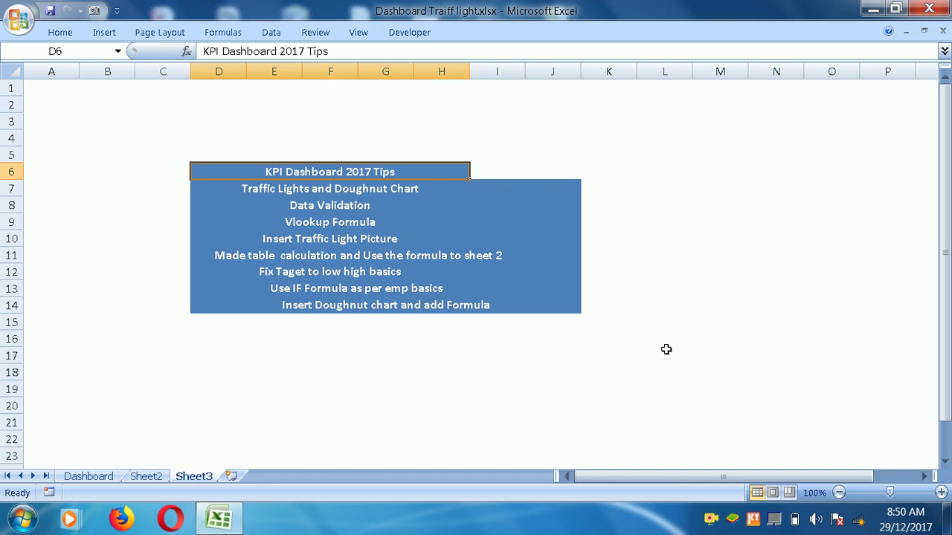
Step: Step through the tutorial tips list, from Traffic Lights down to the doughnut chart tips
{"action": "key", "text": "Down"}
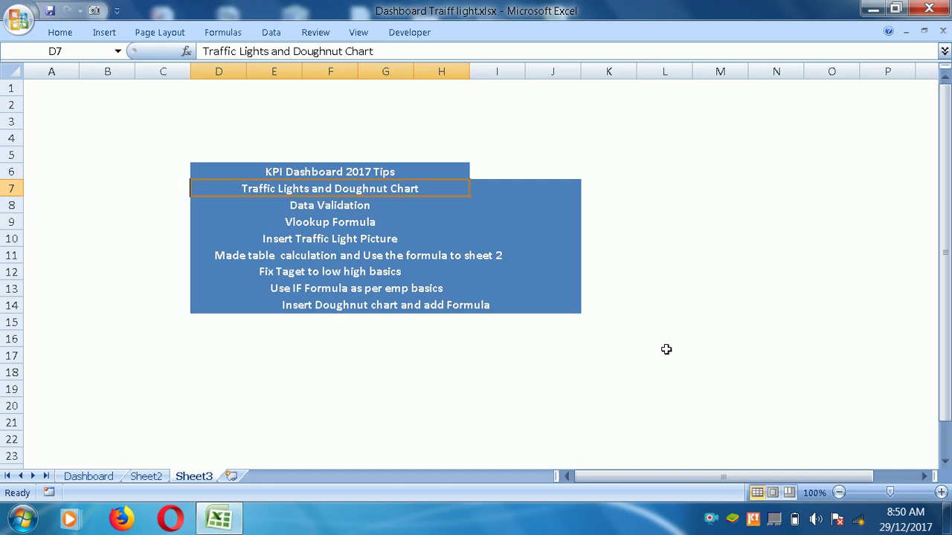
{"action": "key", "text": "Down"}
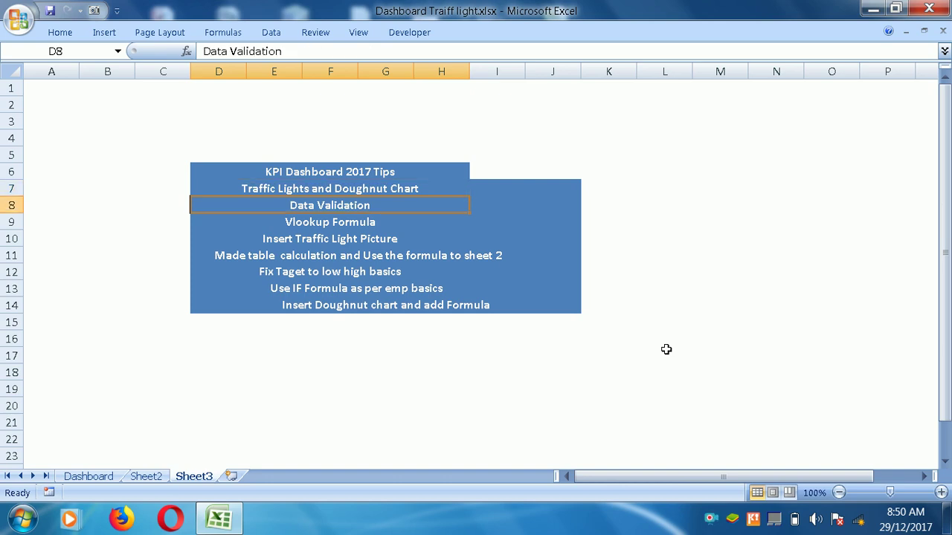
{"action": "key", "text": "Down"}
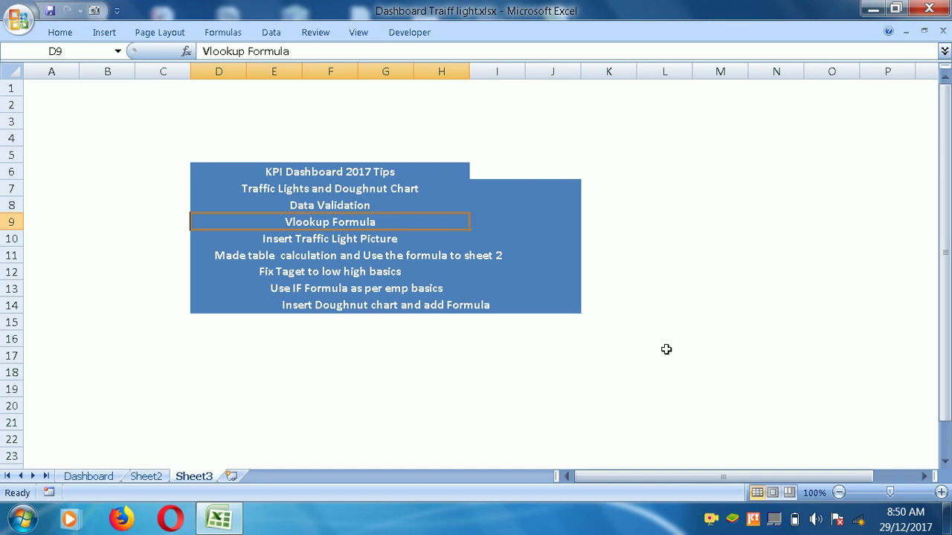
{"action": "key", "text": "Down"}
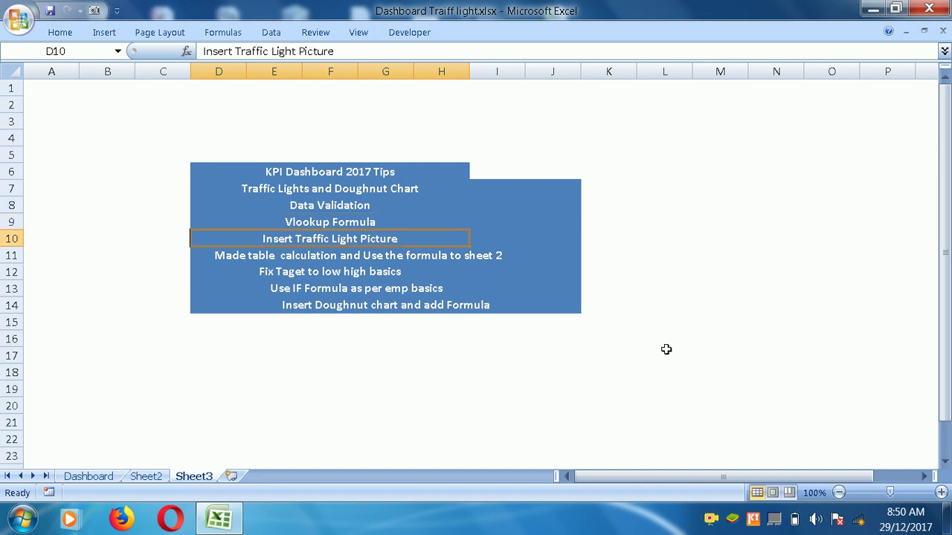
{"action": "key", "text": "Down"}
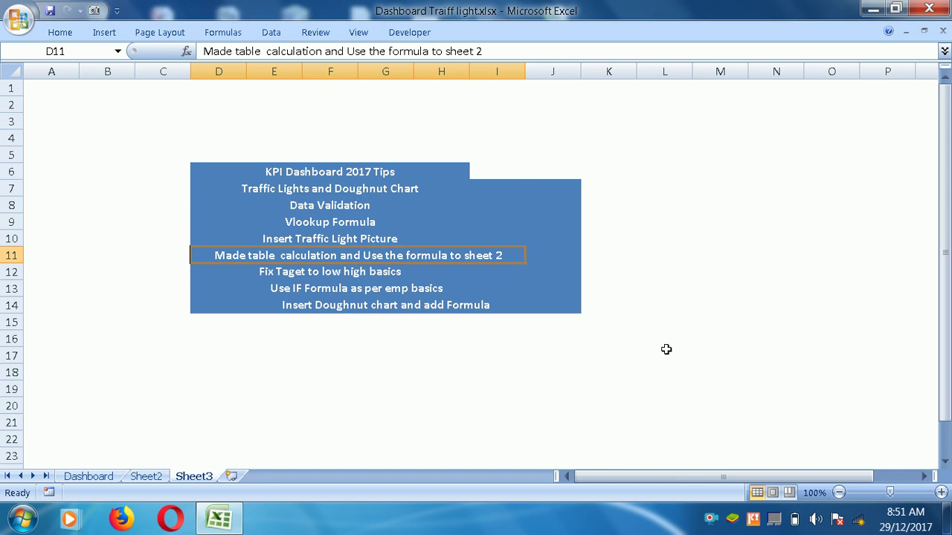
{"action": "key", "text": "Down"}
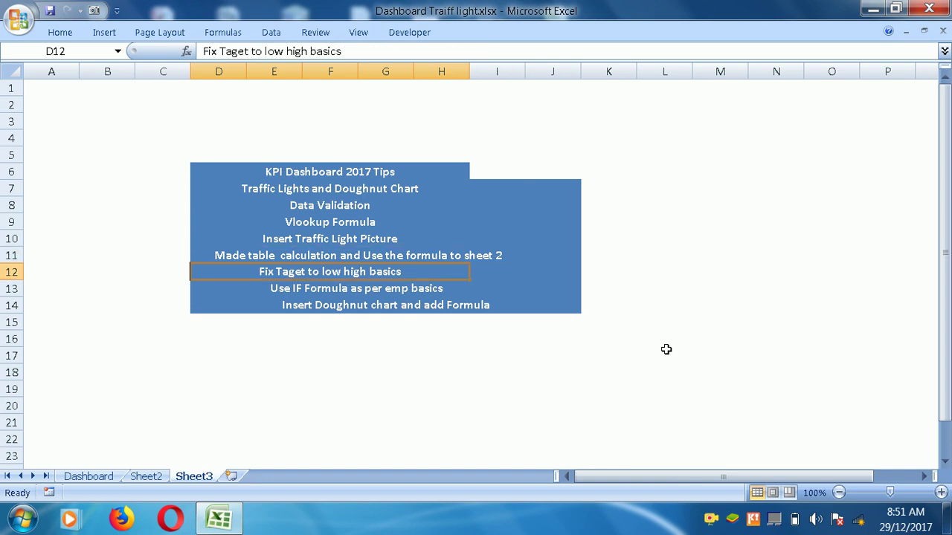
{"action": "key", "text": "Down"}
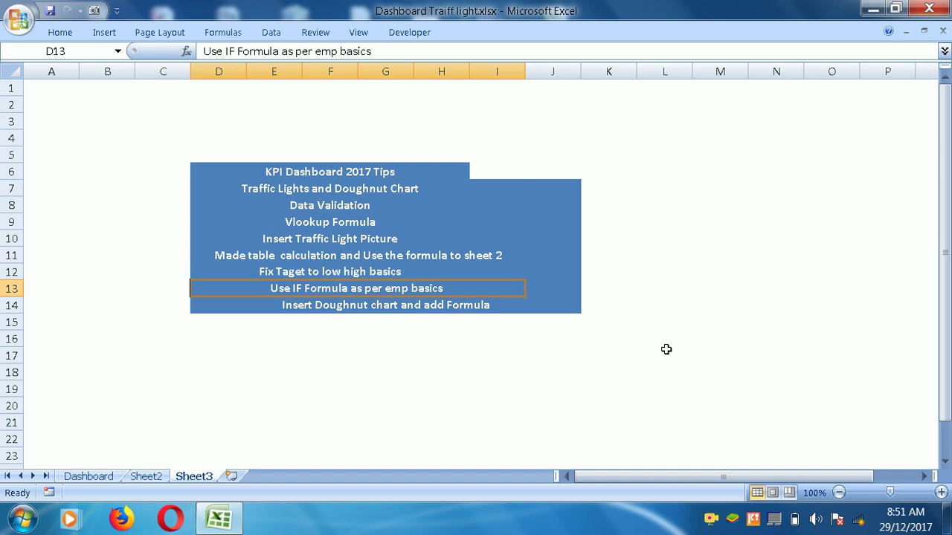
{"action": "key", "text": "Down"}
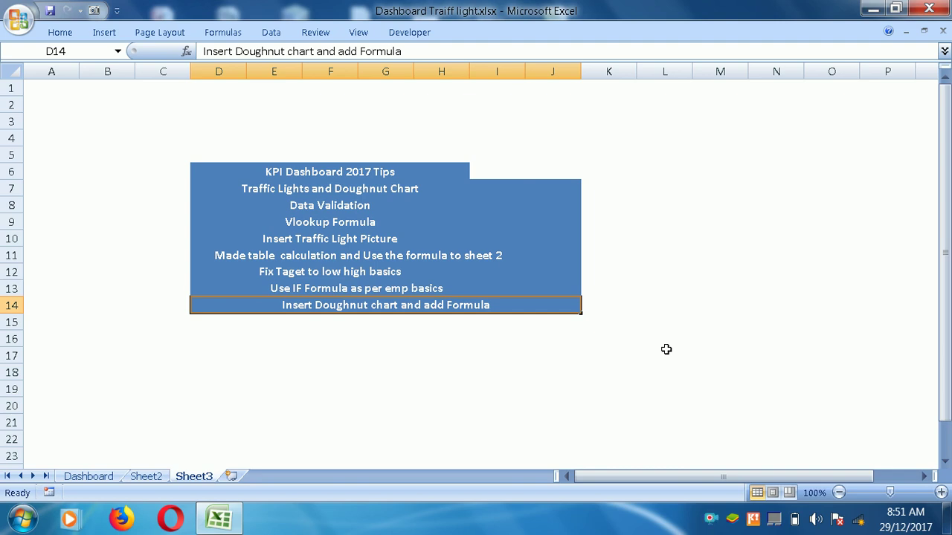
{"action": "key", "text": "Up"}
{"action": "key", "text": "Up"}
{"action": "key", "text": "Up"}
{"action": "key", "text": "Up"}
{"action": "key", "text": "Up"}
{"action": "key", "text": "Up"}
{"action": "key", "text": "Up"}
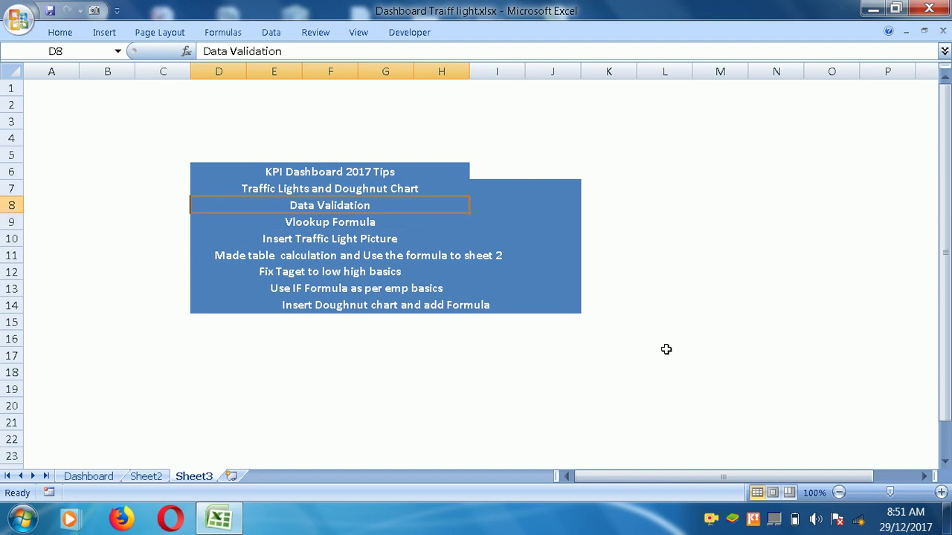
{"action": "key", "text": "Down"}
{"action": "key", "text": "Down"}
{"action": "key", "text": "Up"}
{"action": "key", "text": "Up"}
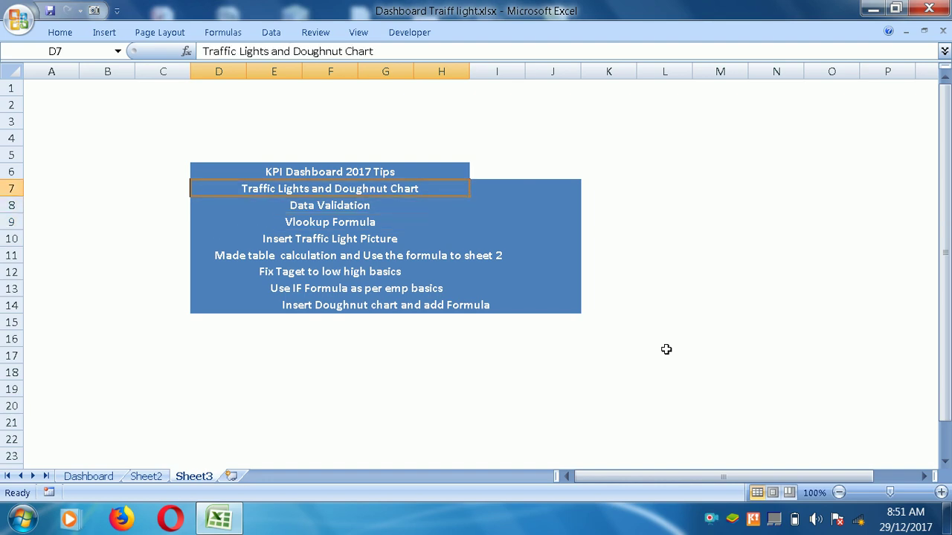
{"action": "key", "text": "Down"}
{"action": "key", "text": "Down"}
{"action": "key", "text": "Down"}
{"action": "key", "text": "Down"}
{"action": "key", "text": "Down"}
{"action": "key", "text": "Down"}
{"action": "key", "text": "Down"}
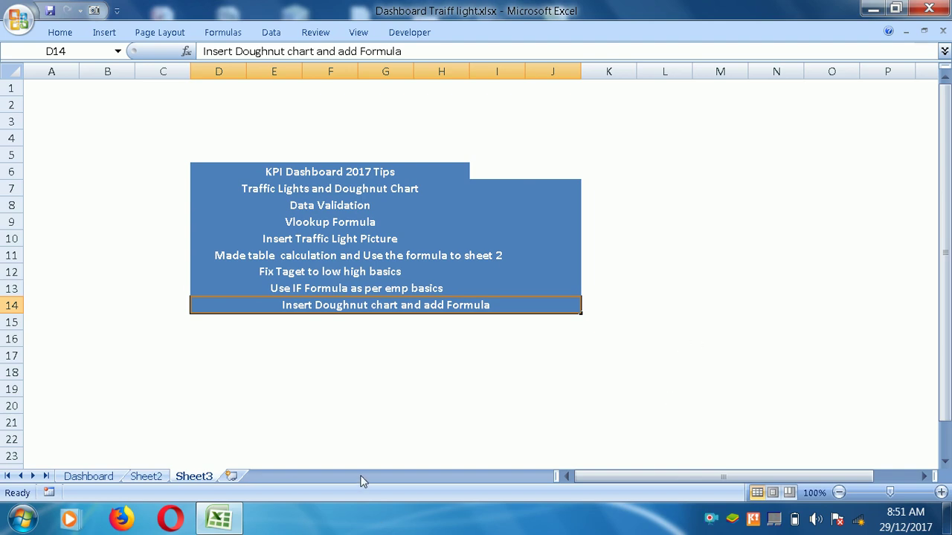
Step: On the Dashboard sheet, review the title banner and the Agent Name, Efficiency, Accuracy and Login HRS headers
{"action": "left_click", "coordinate": [87, 477]}
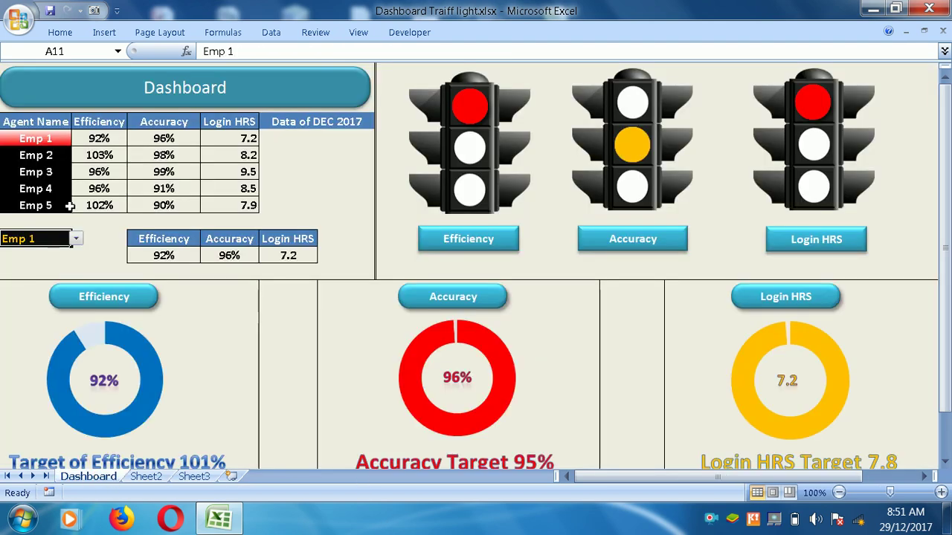
{"action": "left_click", "coordinate": [84, 104]}
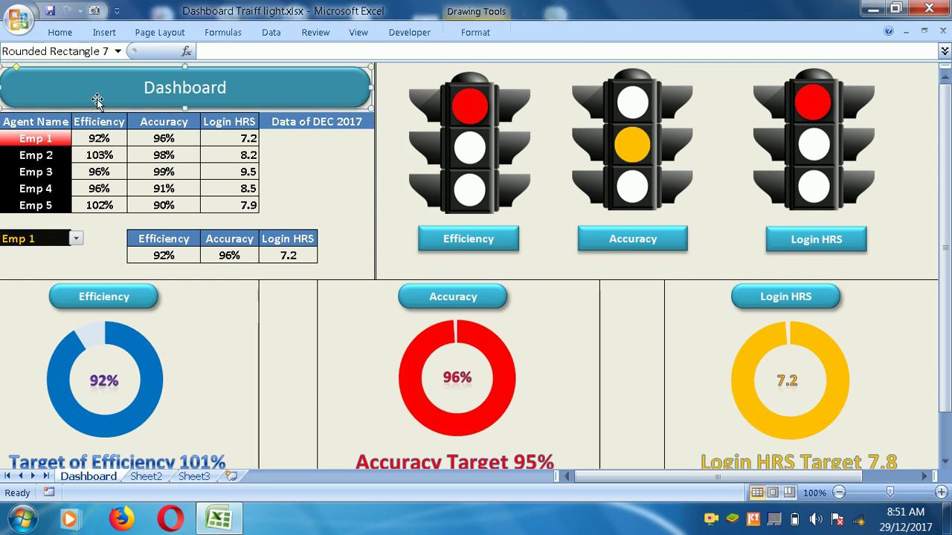
{"action": "left_click", "coordinate": [24, 128]}
{"action": "left_click", "coordinate": [115, 121]}
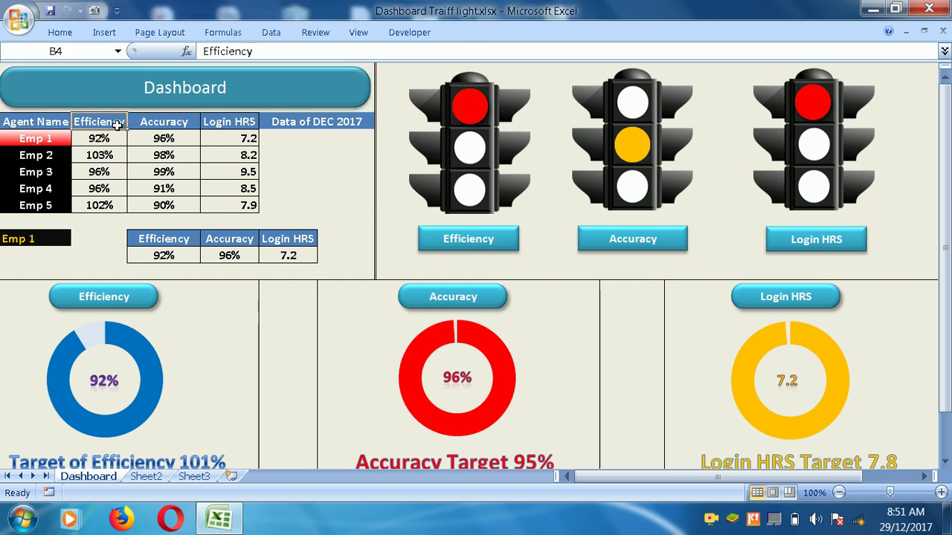
{"action": "left_click", "coordinate": [179, 128]}
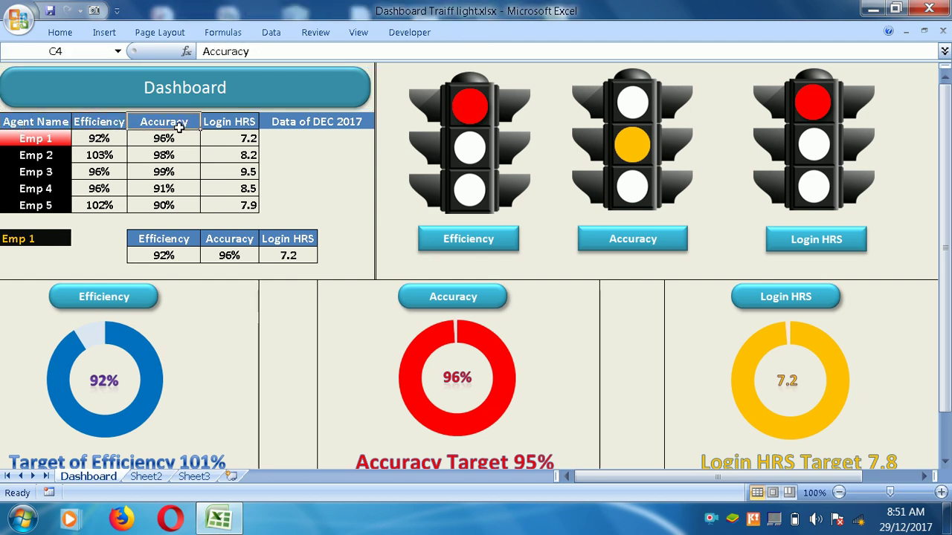
{"action": "left_click", "coordinate": [227, 123]}
{"action": "left_click", "coordinate": [290, 127]}
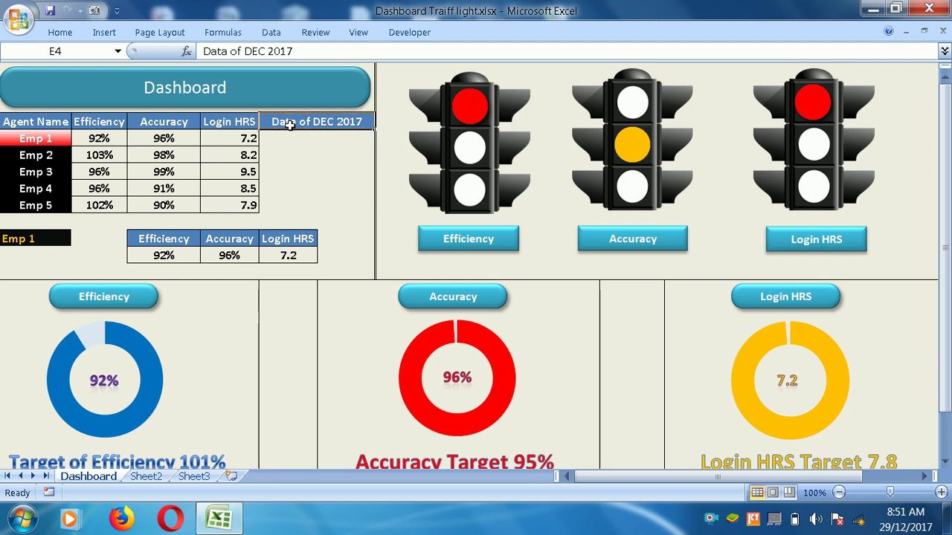
Step: Show the A11 employee list and close it, leaving Emp 1 selected
{"action": "left_click", "coordinate": [58, 240]}
{"action": "left_click", "coordinate": [74, 239]}
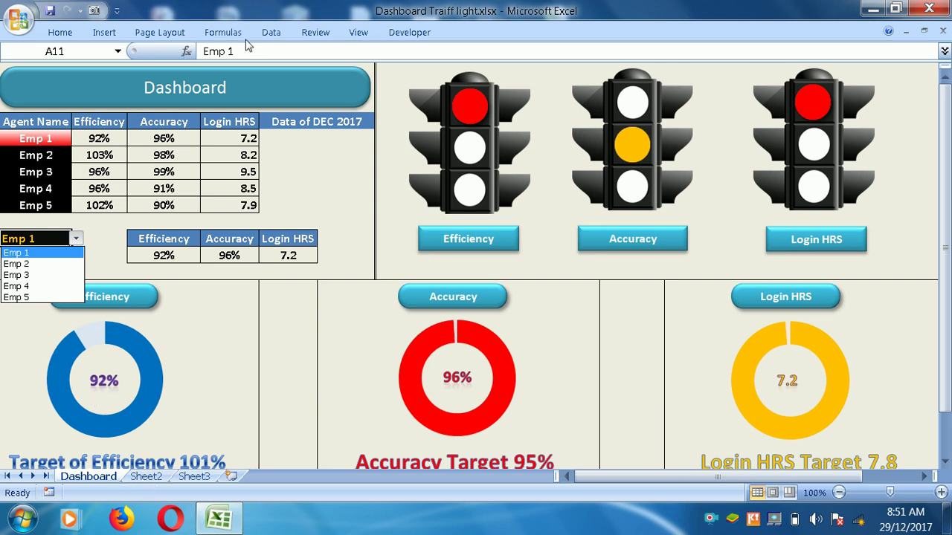
{"action": "key", "text": "Escape"}
{"action": "left_click", "coordinate": [273, 32]}
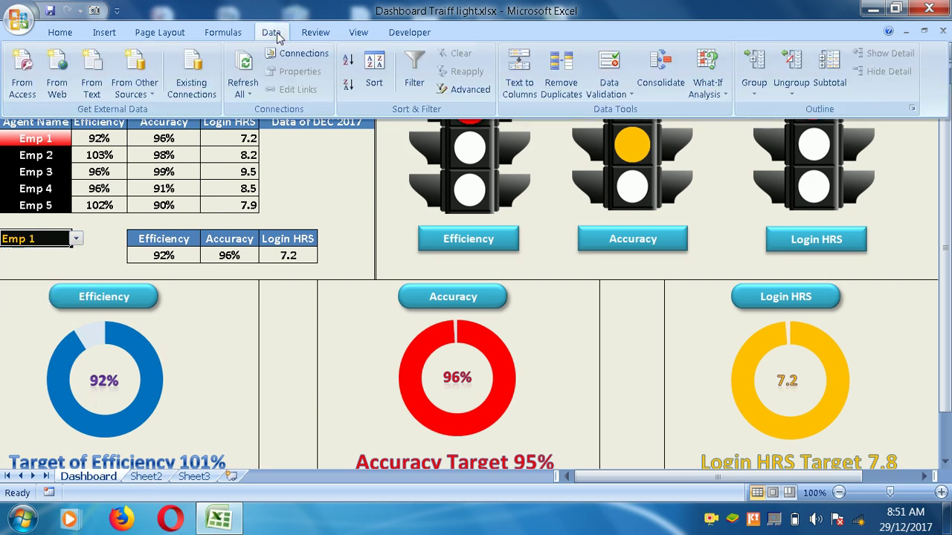
{"action": "left_click", "coordinate": [614, 93]}
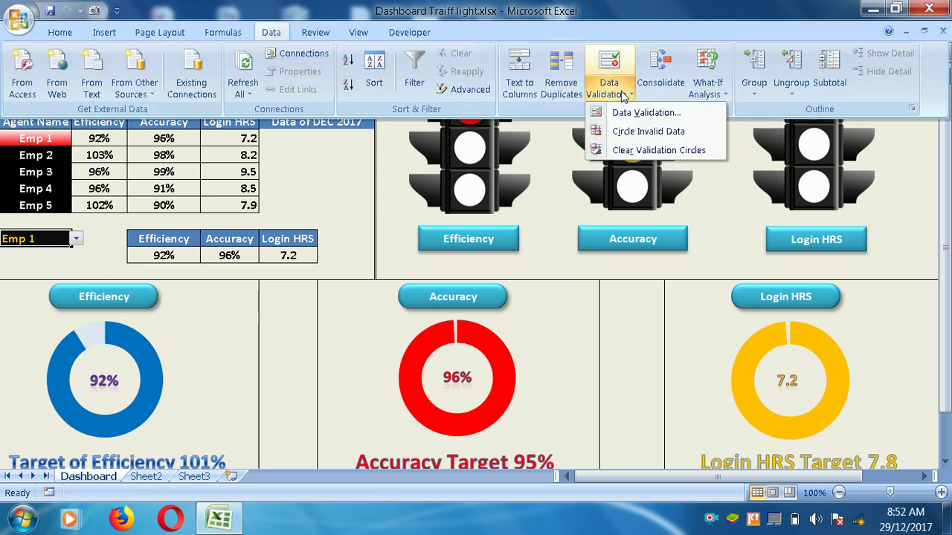
{"action": "left_click", "coordinate": [628, 114]}
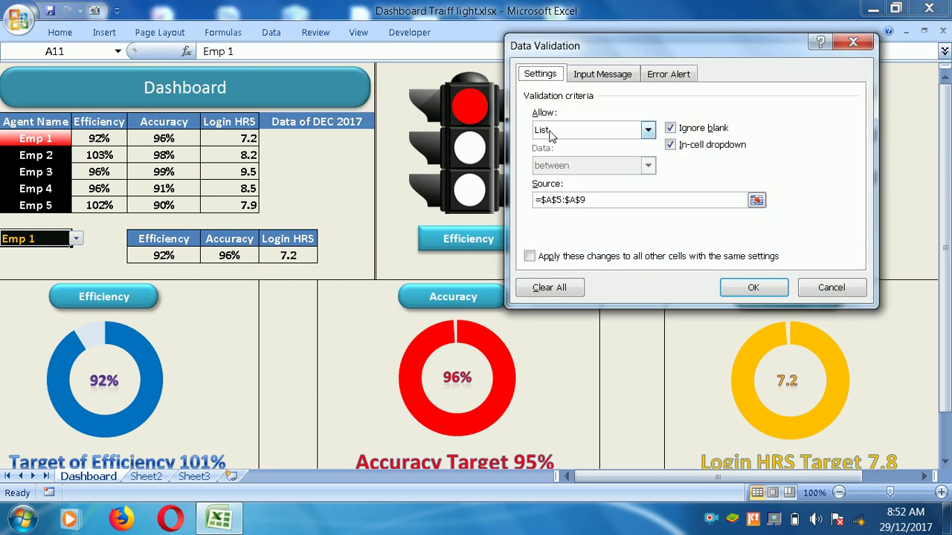
{"action": "left_click", "coordinate": [606, 201]}
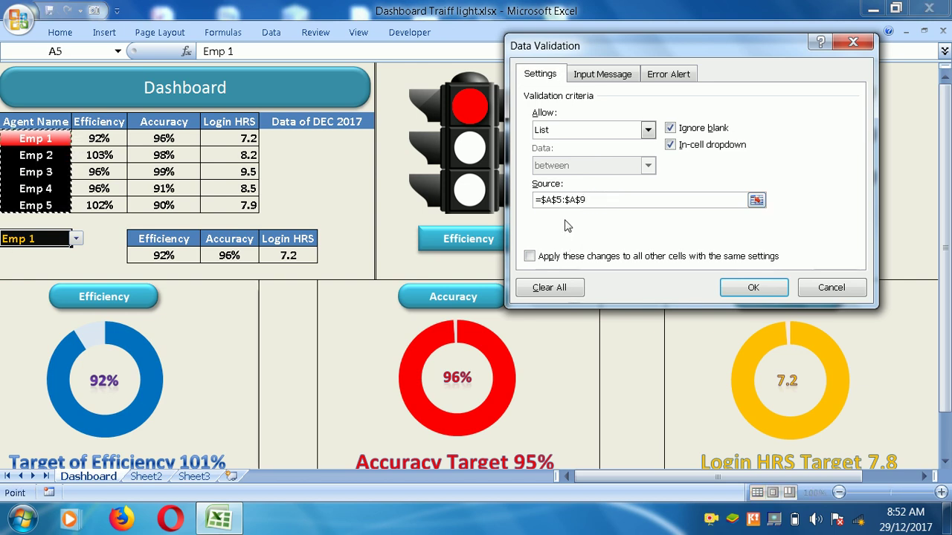
{"action": "left_click", "coordinate": [754, 288]}
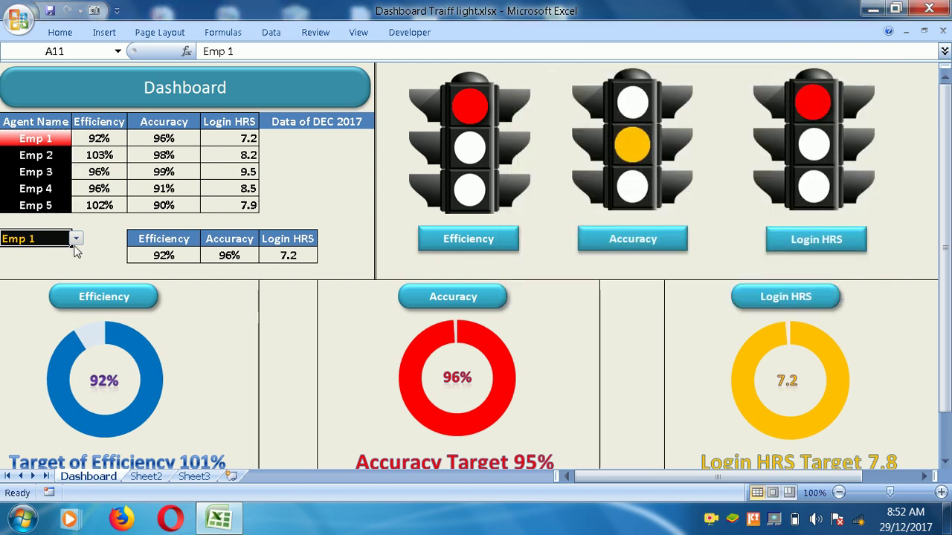
{"action": "left_click", "coordinate": [76, 240]}
{"action": "left_click", "coordinate": [76, 253]}
{"action": "left_click", "coordinate": [184, 263]}
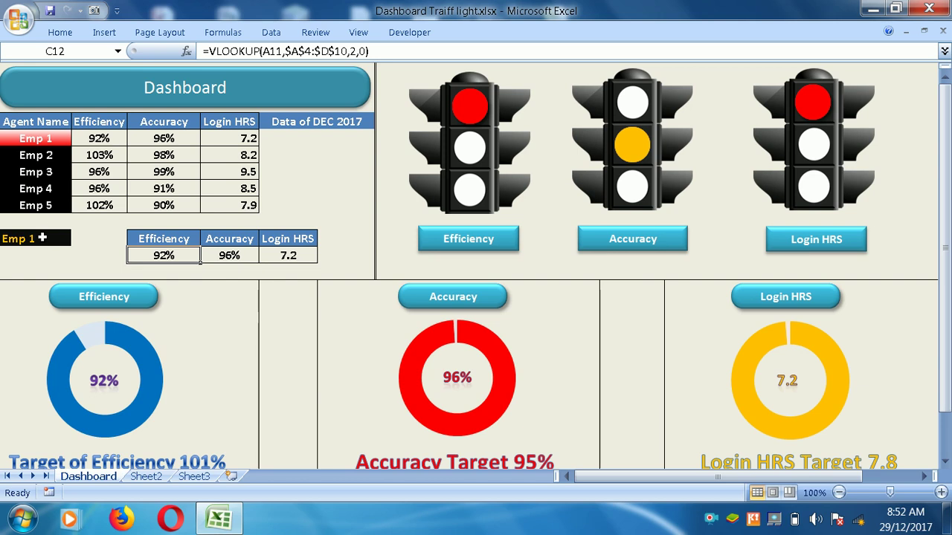
{"action": "left_click", "coordinate": [45, 239]}
{"action": "left_click", "coordinate": [76, 238]}
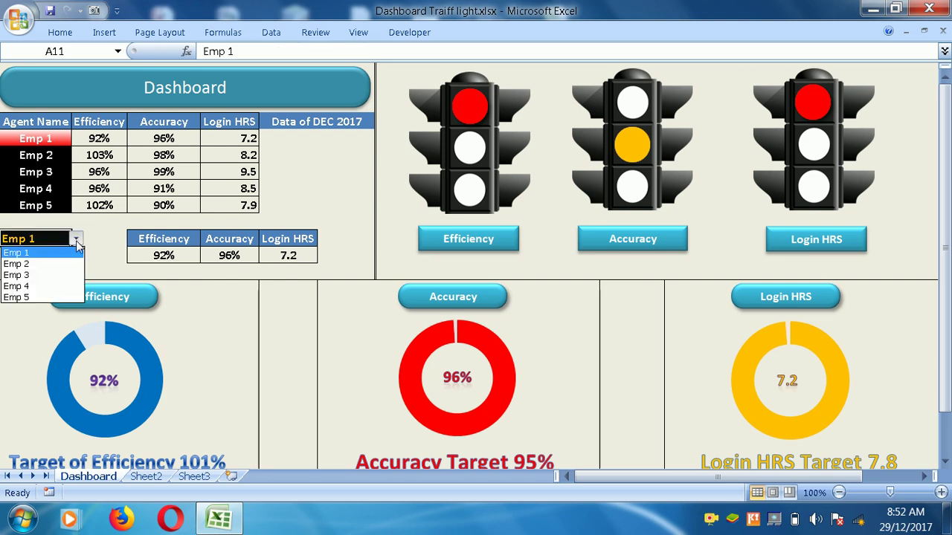
{"action": "left_click", "coordinate": [61, 265]}
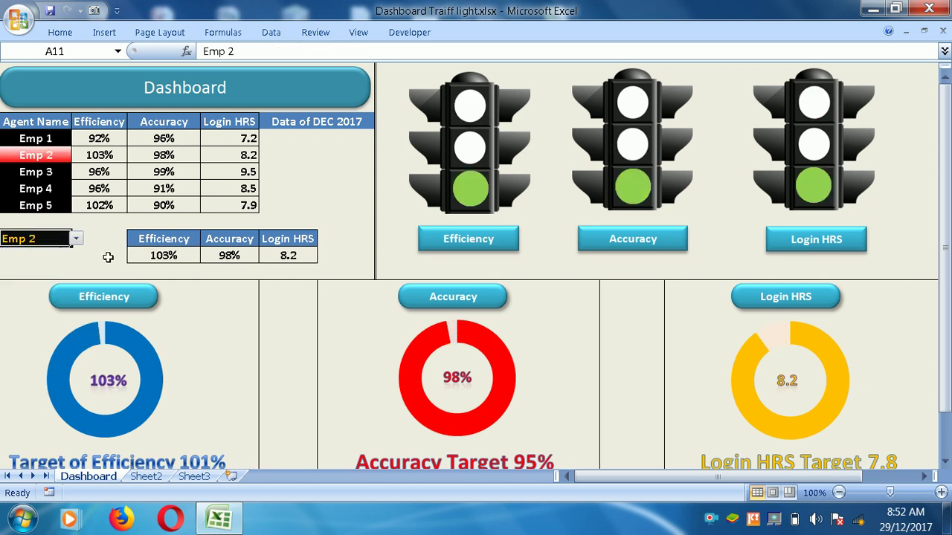
{"action": "left_click", "coordinate": [163, 262]}
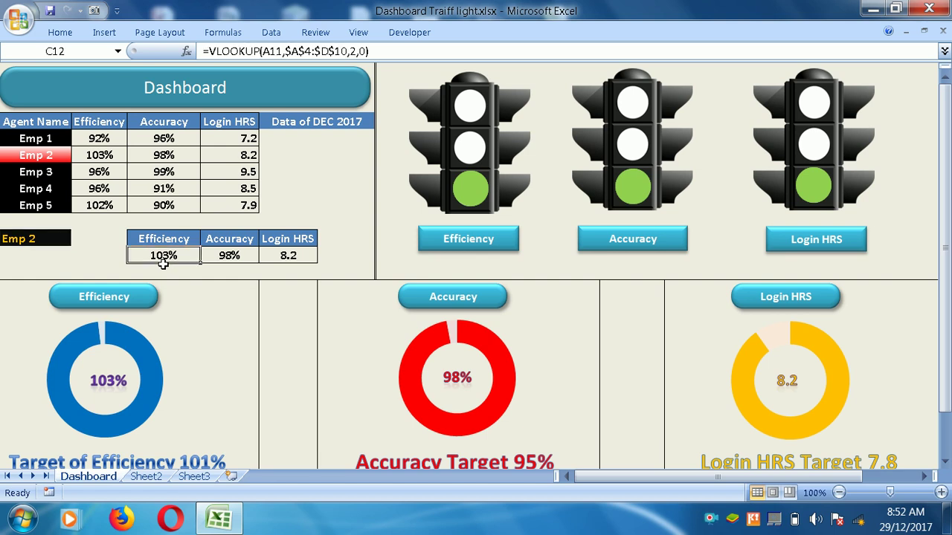
{"action": "left_click", "coordinate": [227, 258]}
{"action": "left_click", "coordinate": [289, 259]}
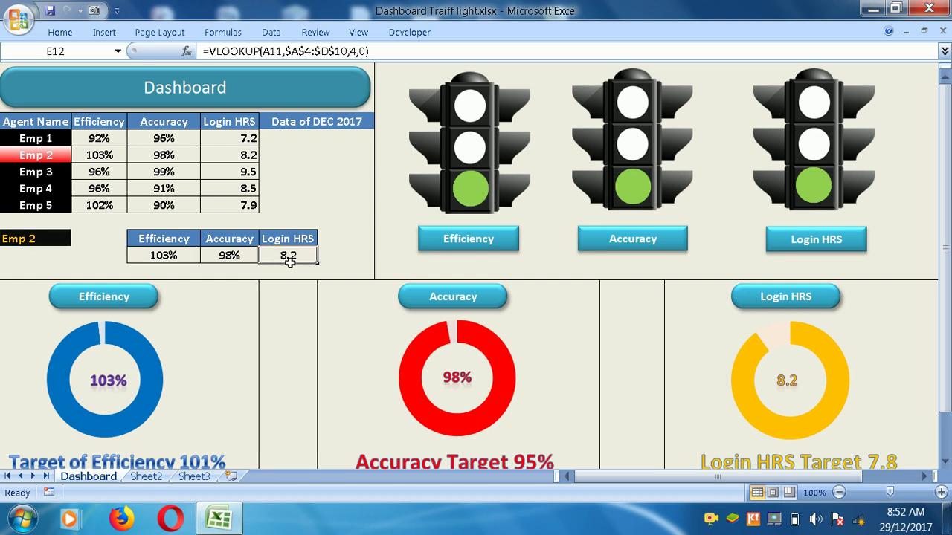
{"action": "left_click", "coordinate": [191, 263]}
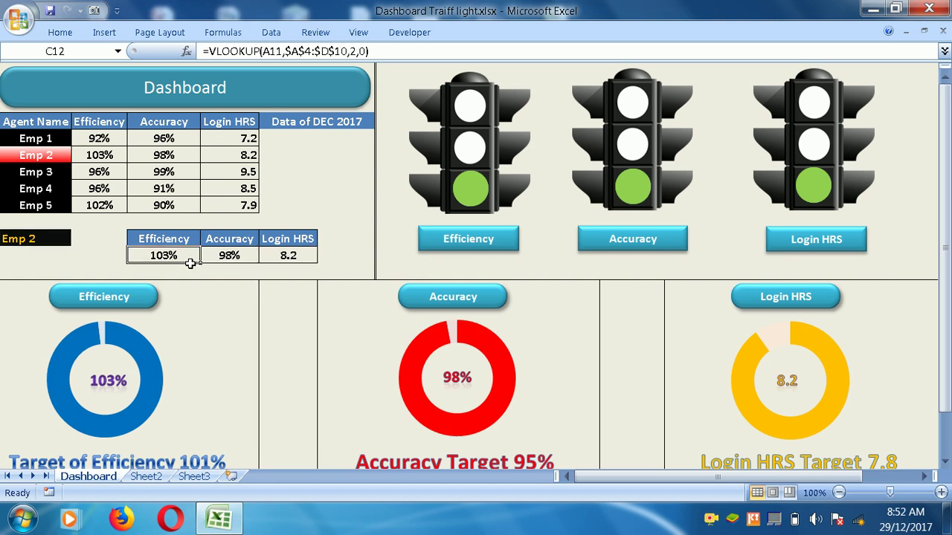
{"action": "left_click", "coordinate": [223, 75]}
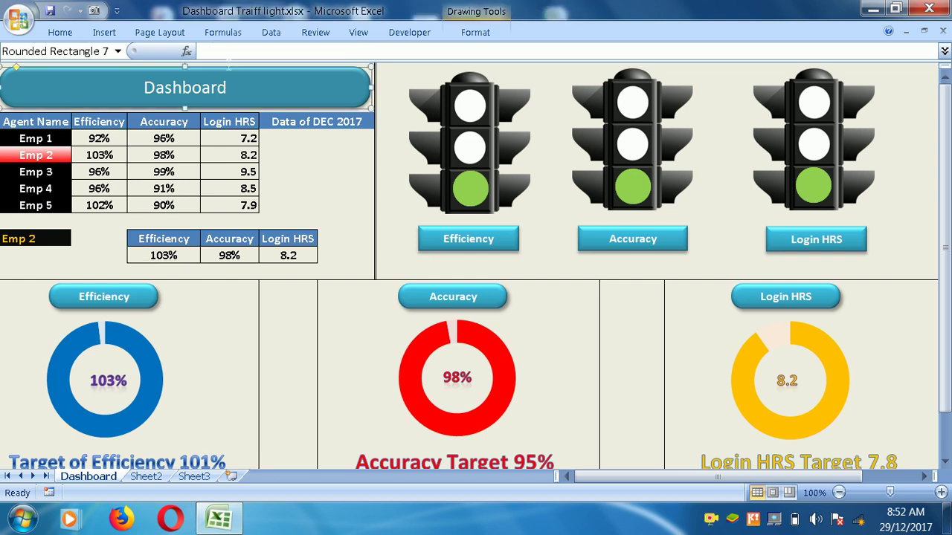
{"action": "left_click", "coordinate": [152, 257]}
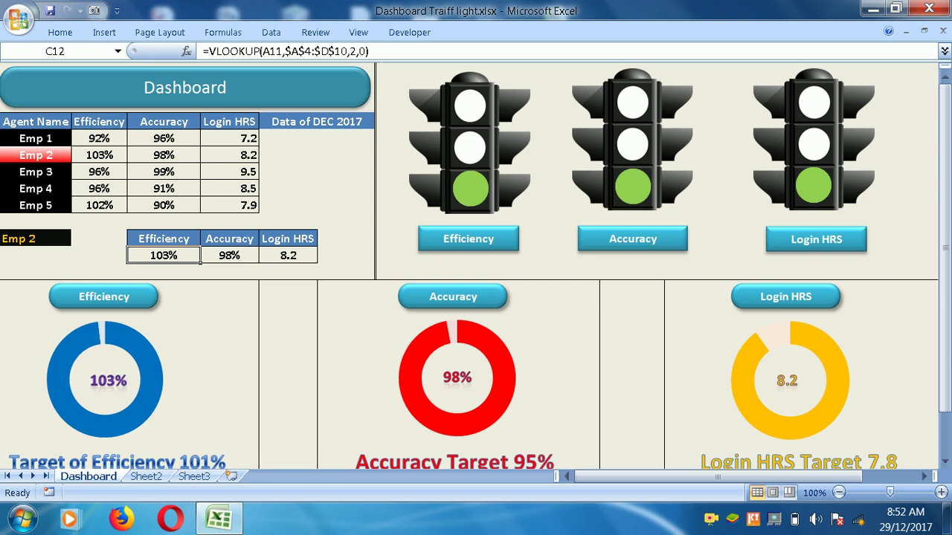
{"action": "left_click", "coordinate": [367, 52]}
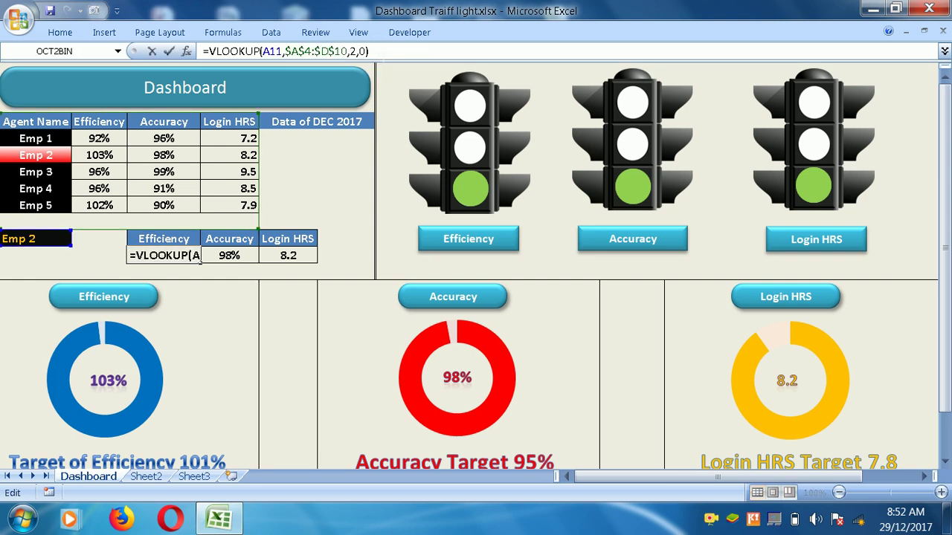
{"action": "key", "text": "Return"}
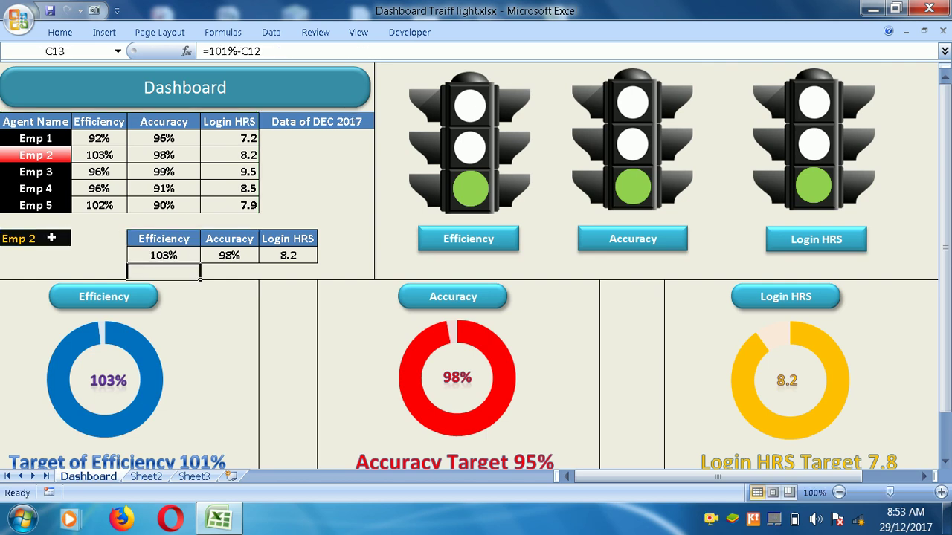
{"action": "left_click", "coordinate": [241, 257]}
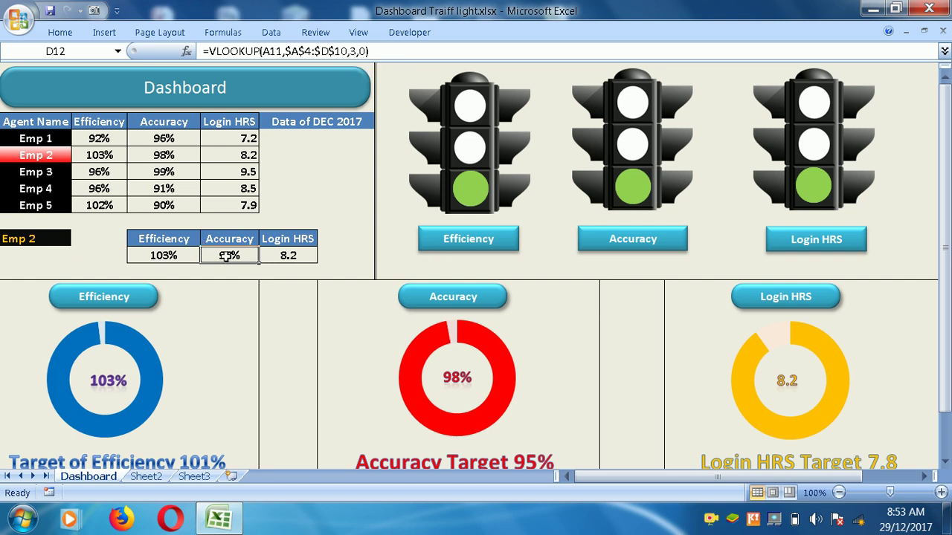
{"action": "left_click", "coordinate": [301, 257]}
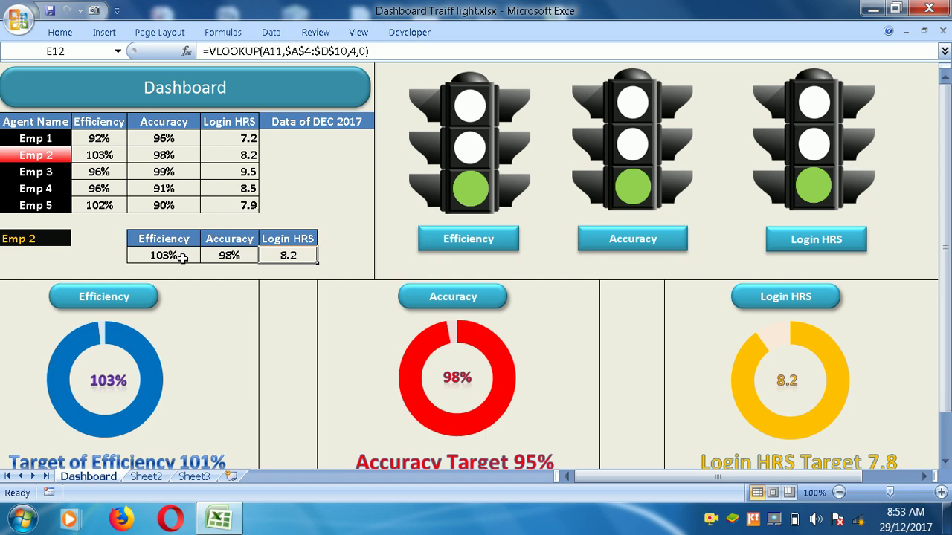
Step: Pick Emp 1 in the A11 employee dropdown
{"action": "left_click", "coordinate": [57, 244]}
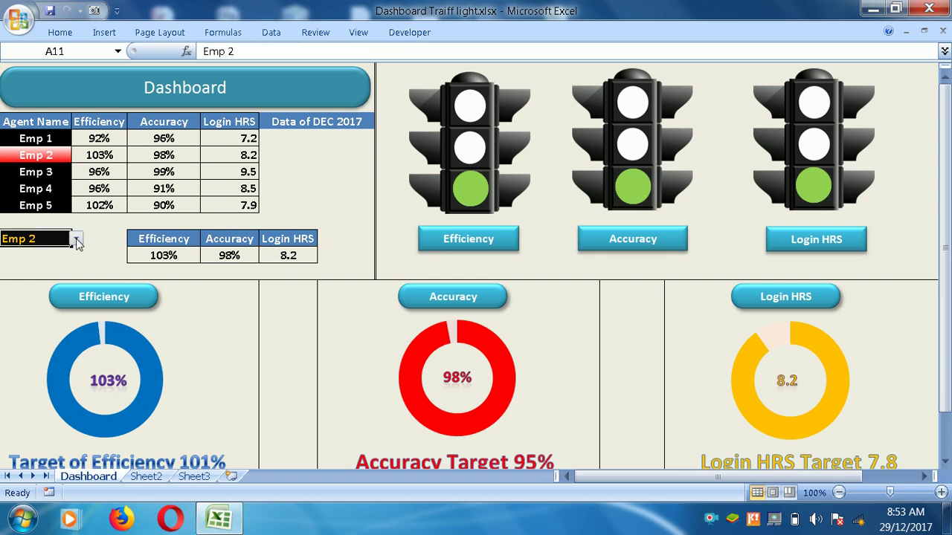
{"action": "left_click", "coordinate": [76, 239]}
{"action": "key", "text": "Up"}
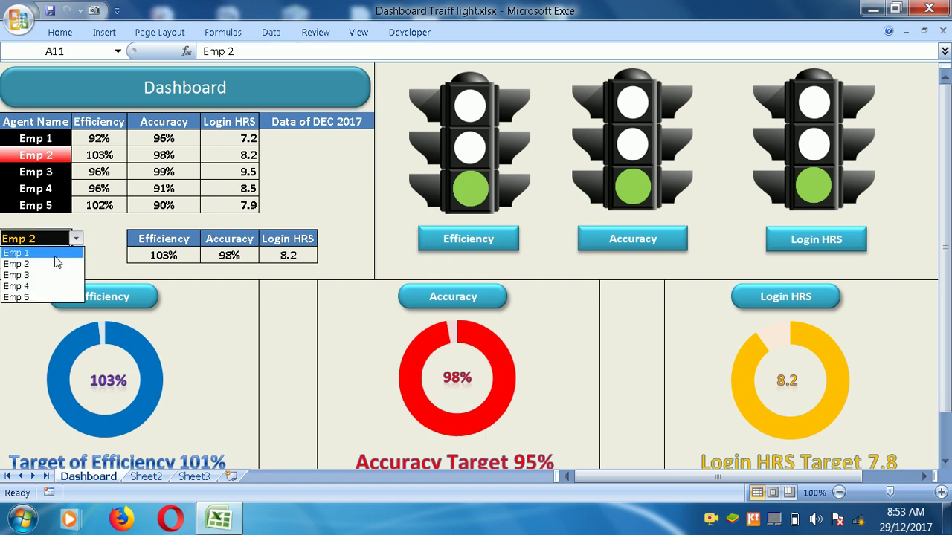
{"action": "key", "text": "Return"}
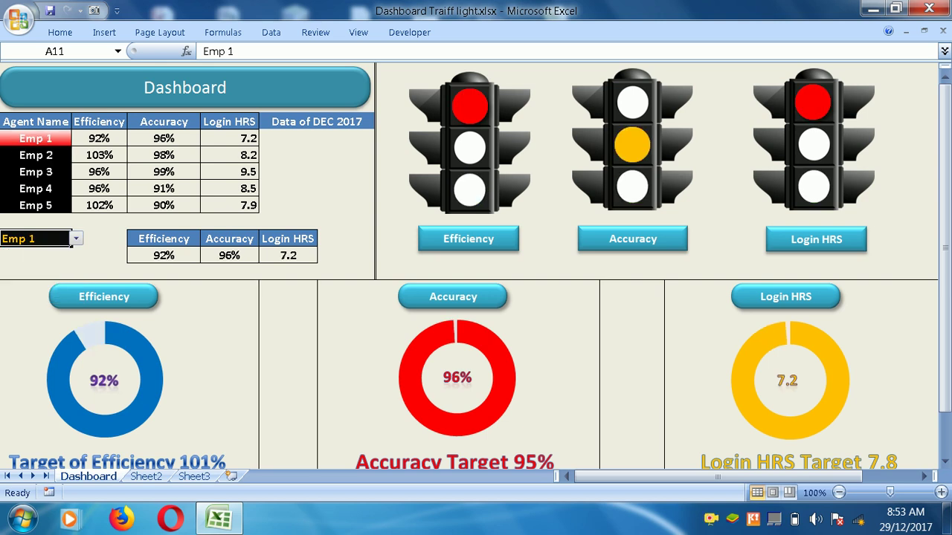
Step: Switch the employee to Emp 3 and view Sheet2's KPI tables
{"action": "left_click", "coordinate": [75, 239]}
{"action": "left_click", "coordinate": [52, 275]}
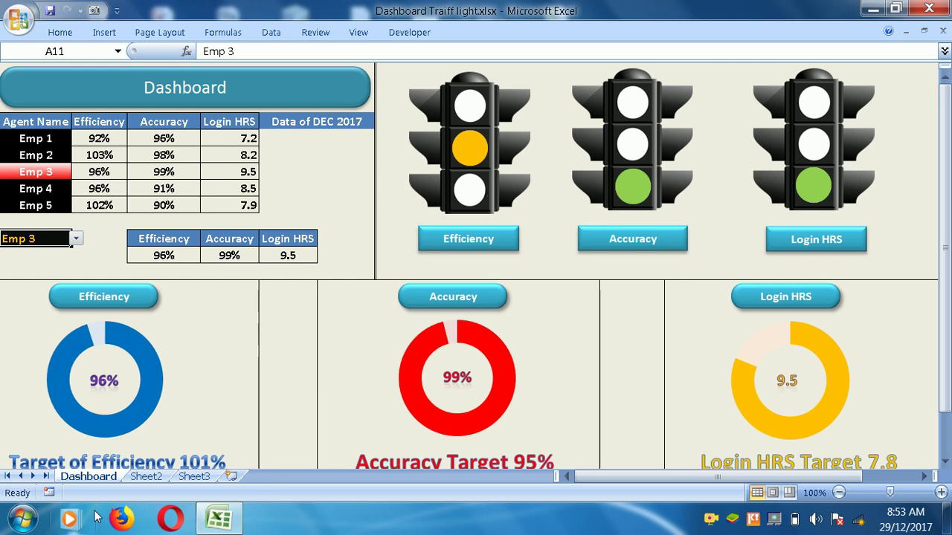
{"action": "left_click", "coordinate": [145, 477]}
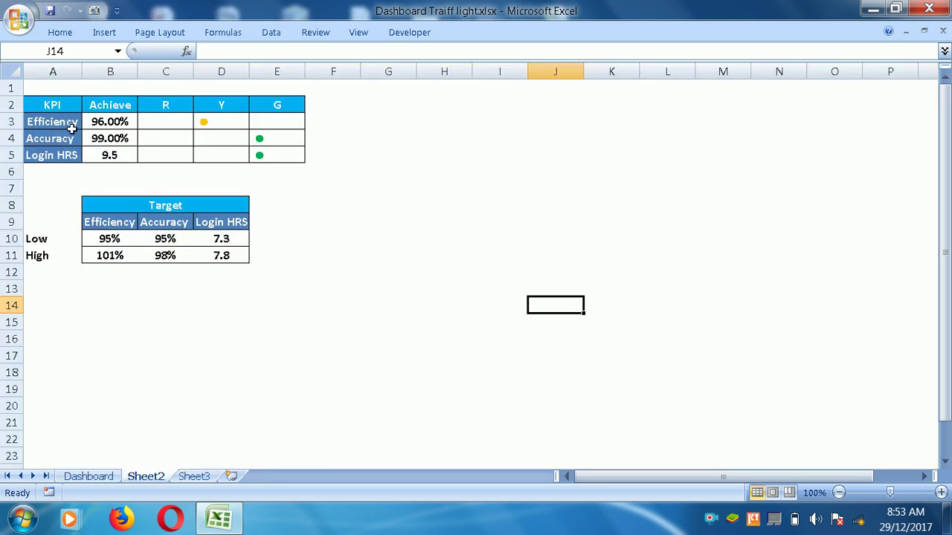
{"action": "left_click", "coordinate": [53, 106]}
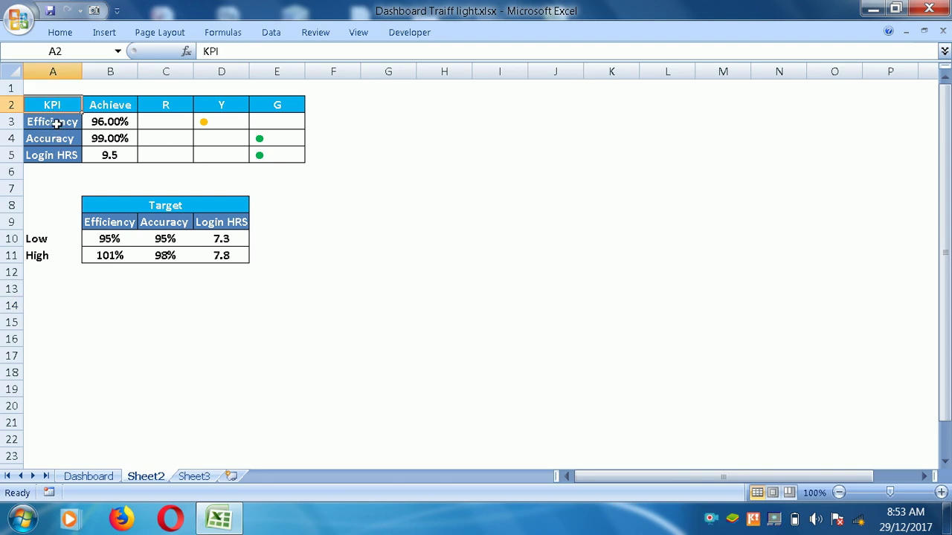
{"action": "left_click", "coordinate": [57, 124]}
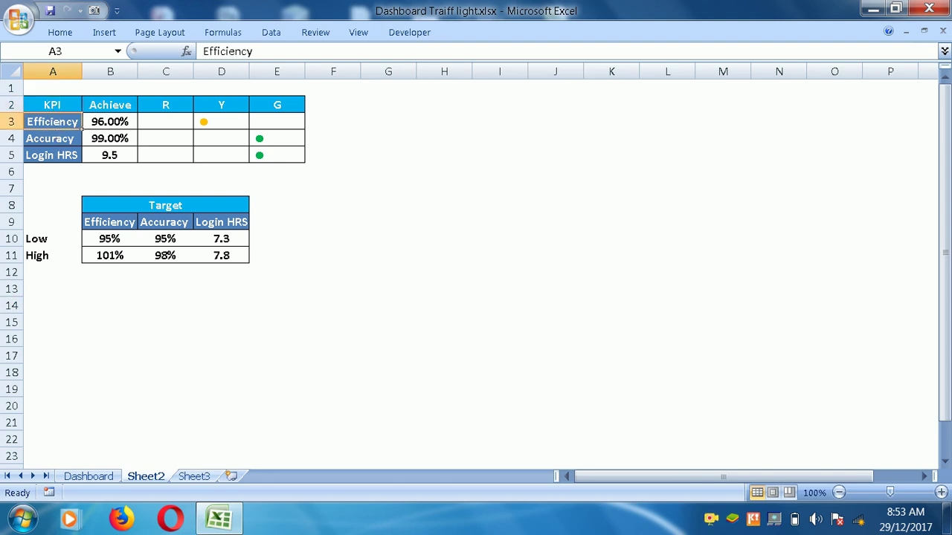
{"action": "left_click", "coordinate": [59, 172]}
{"action": "left_click", "coordinate": [115, 110]}
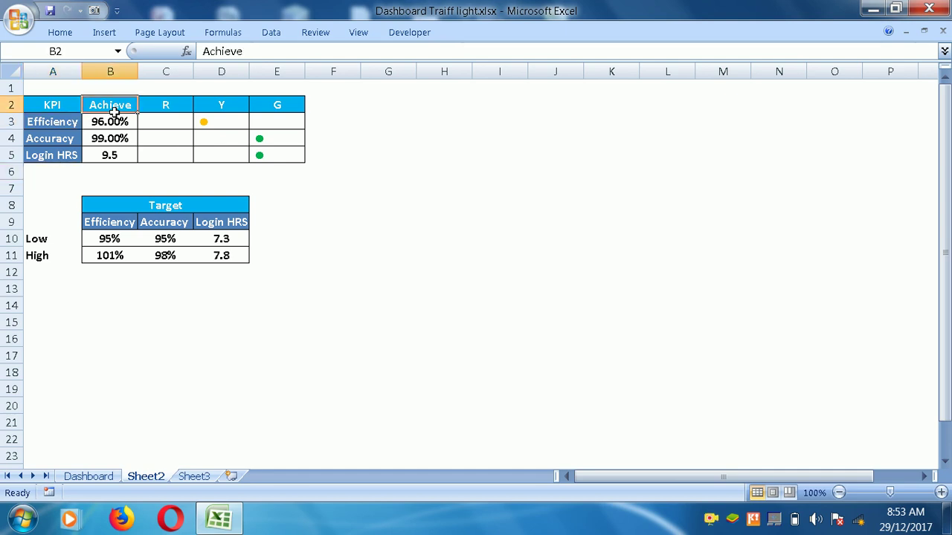
{"action": "left_click", "coordinate": [174, 109]}
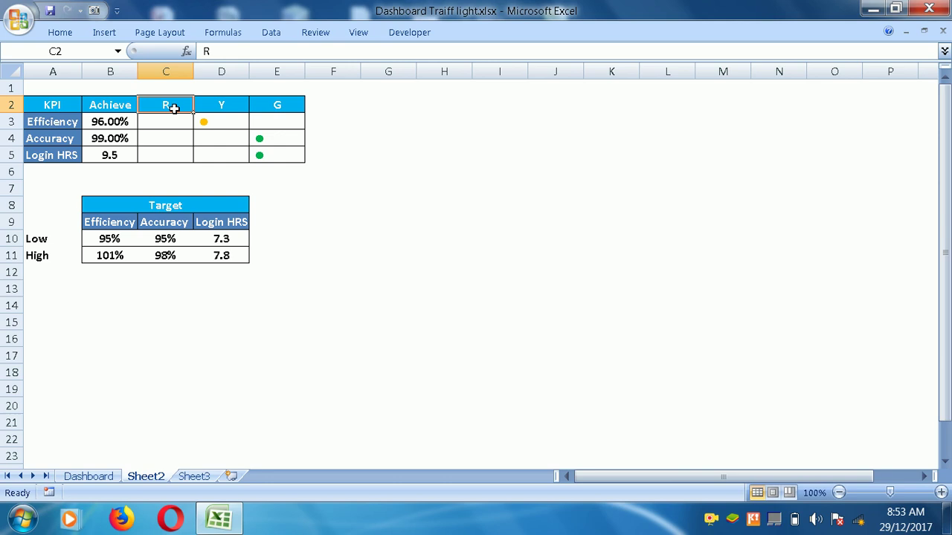
{"action": "left_click", "coordinate": [227, 104]}
{"action": "left_click", "coordinate": [301, 108]}
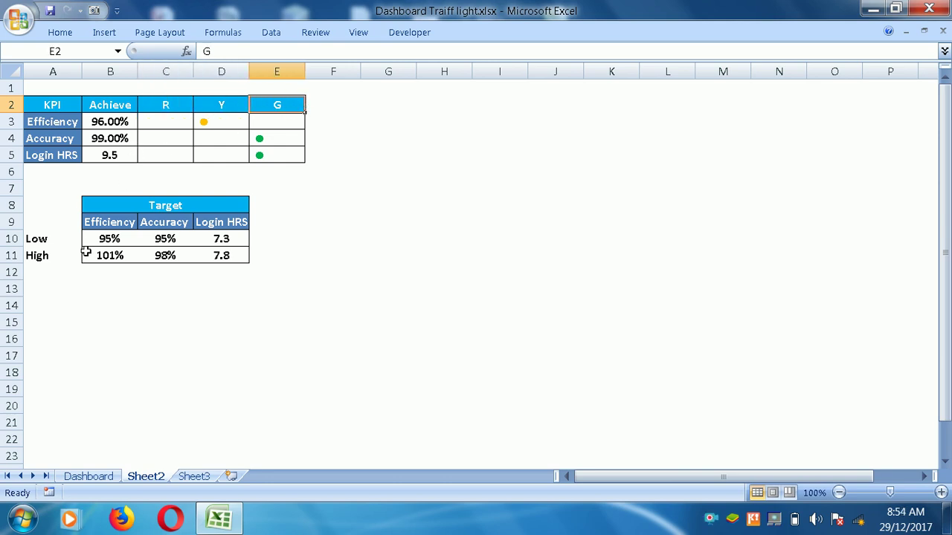
{"action": "left_click", "coordinate": [44, 244]}
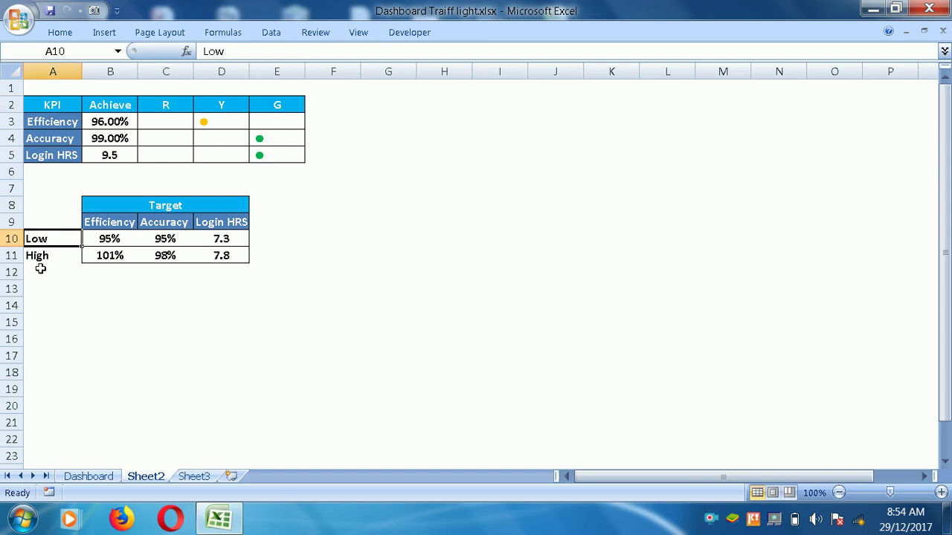
{"action": "left_click", "coordinate": [39, 255]}
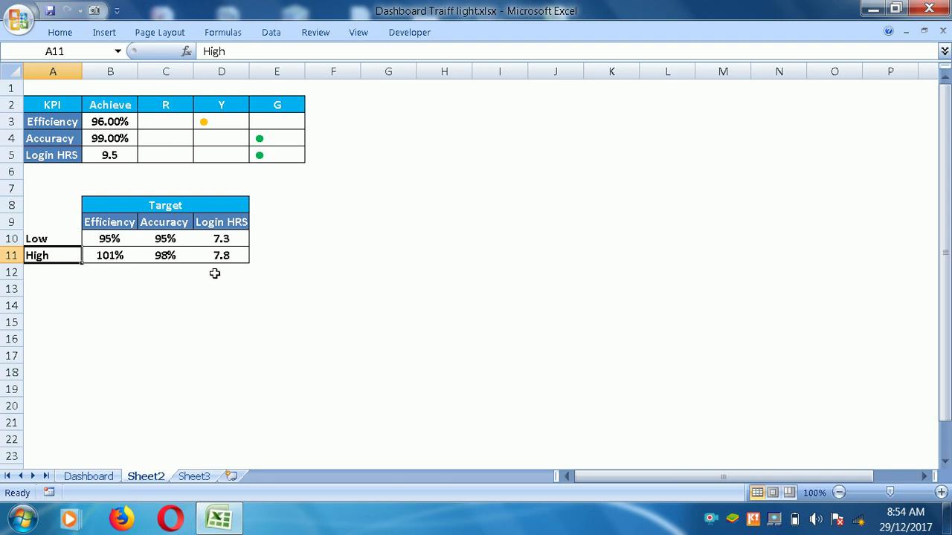
{"action": "left_click", "coordinate": [161, 128]}
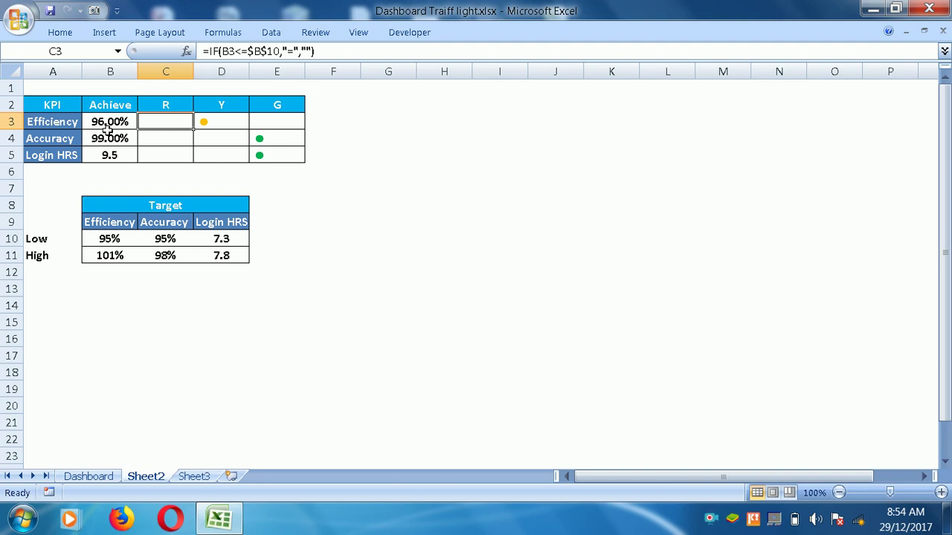
{"action": "left_click", "coordinate": [601, 325]}
{"action": "left_click", "coordinate": [125, 127]}
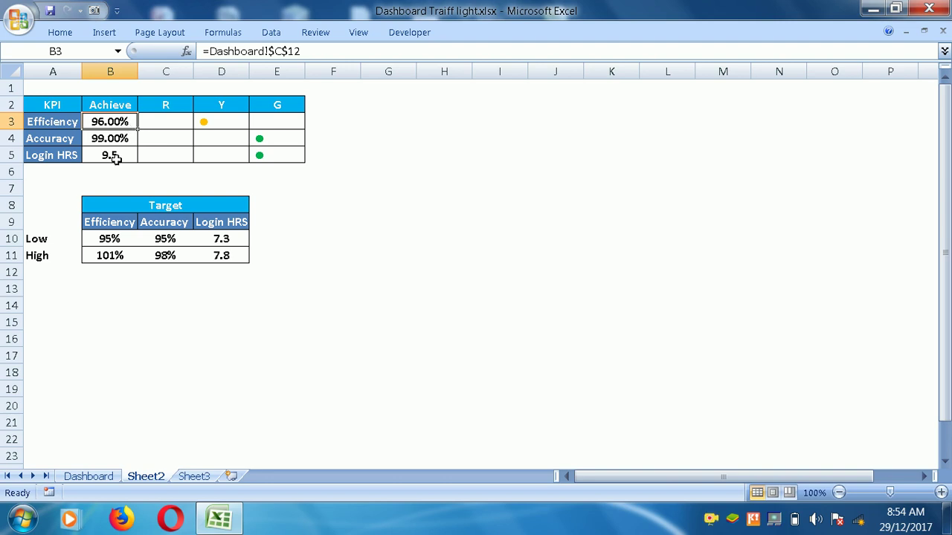
{"action": "left_click", "coordinate": [99, 479]}
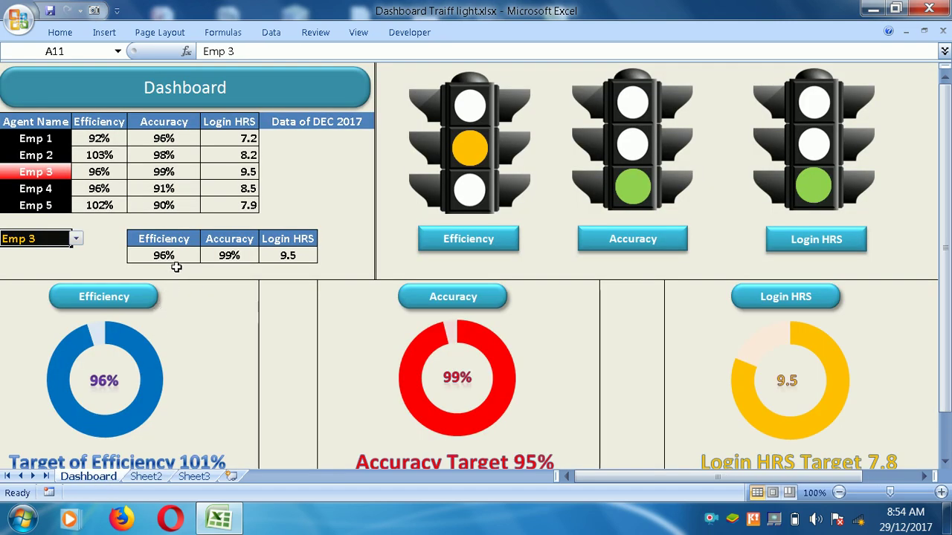
{"action": "left_click", "coordinate": [146, 476]}
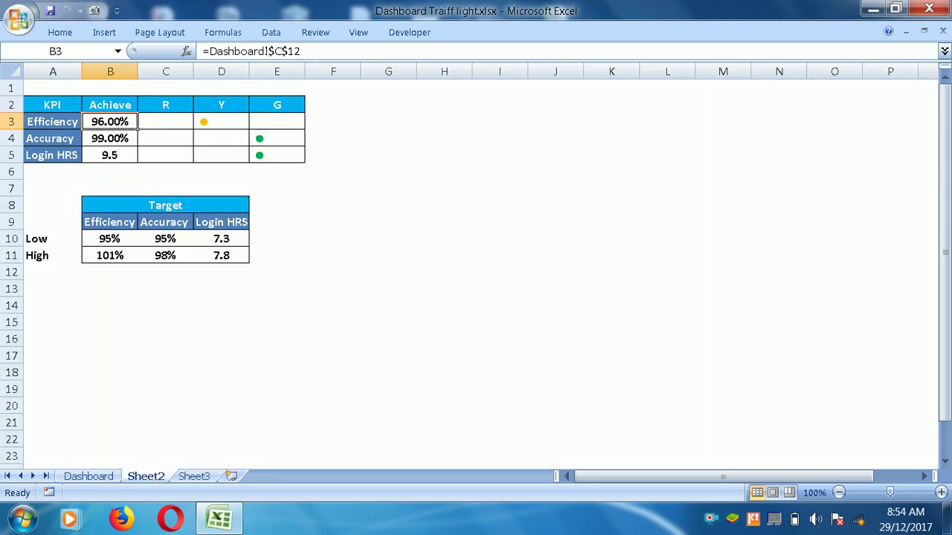
{"action": "key", "text": "F2"}
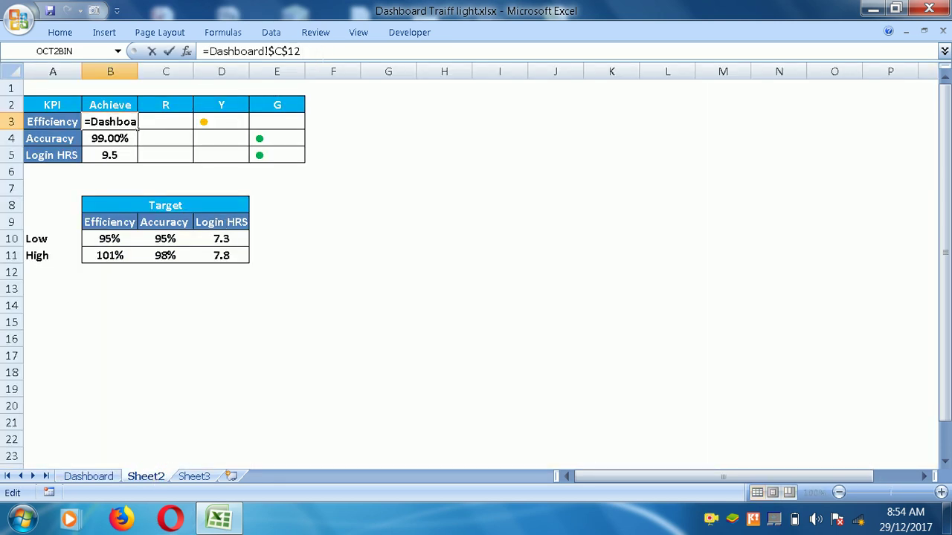
{"action": "key", "text": "Return"}
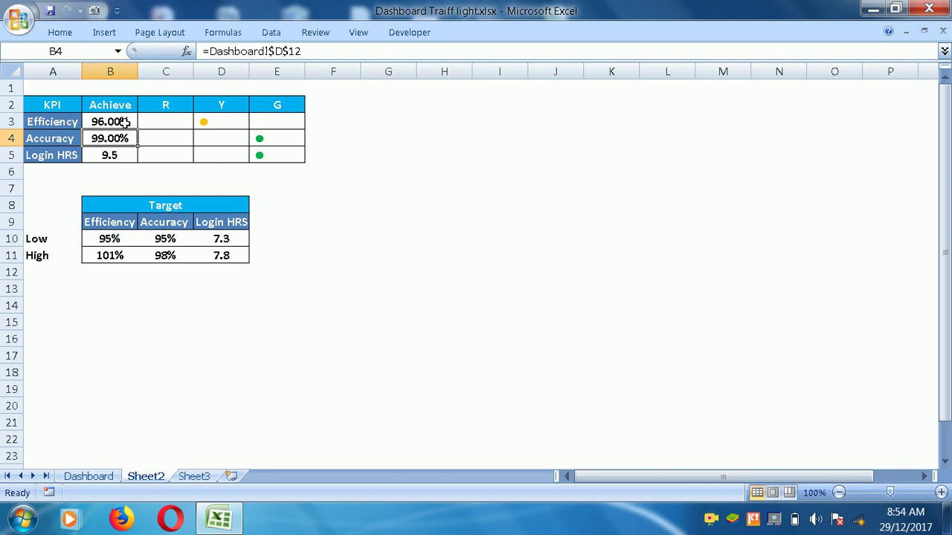
{"action": "left_click", "coordinate": [121, 158]}
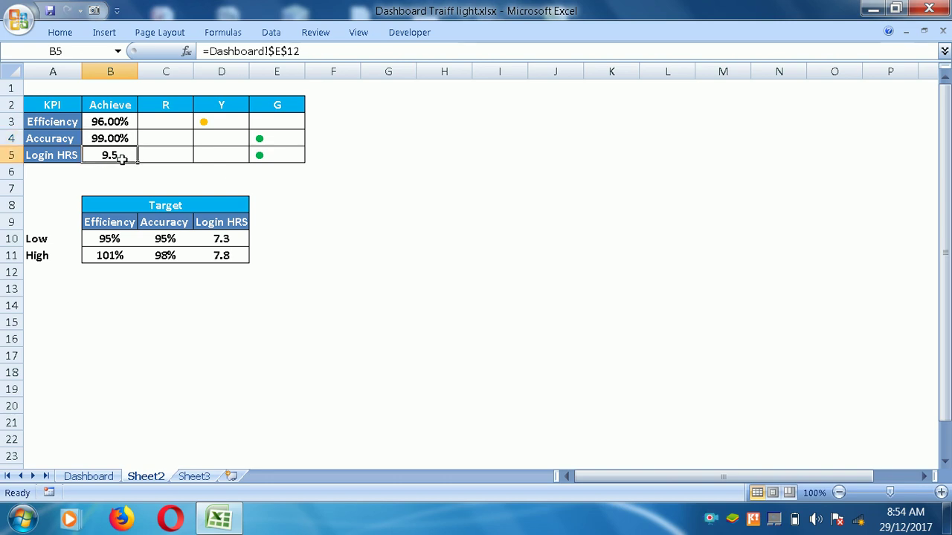
{"action": "left_click_drag", "start_coordinate": [122, 126], "coordinate": [168, 128]}
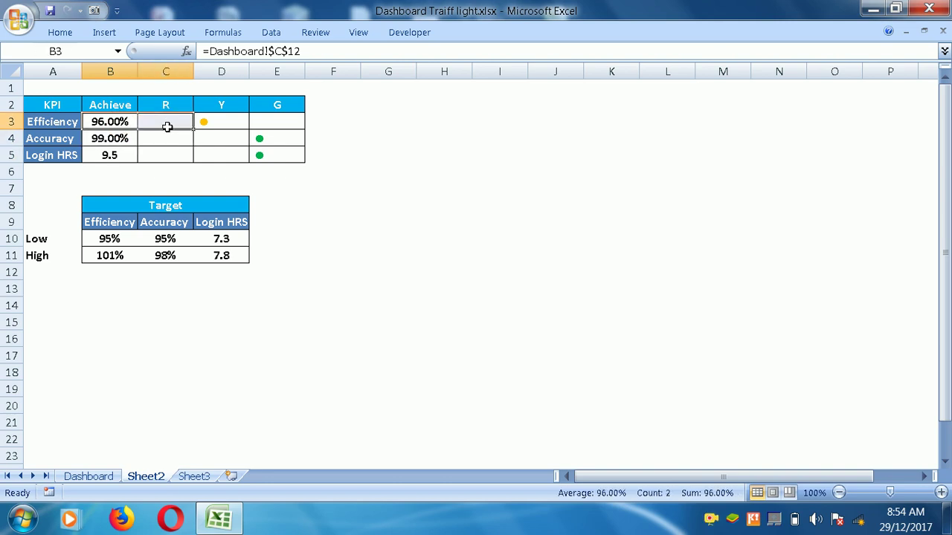
{"action": "left_click", "coordinate": [167, 127]}
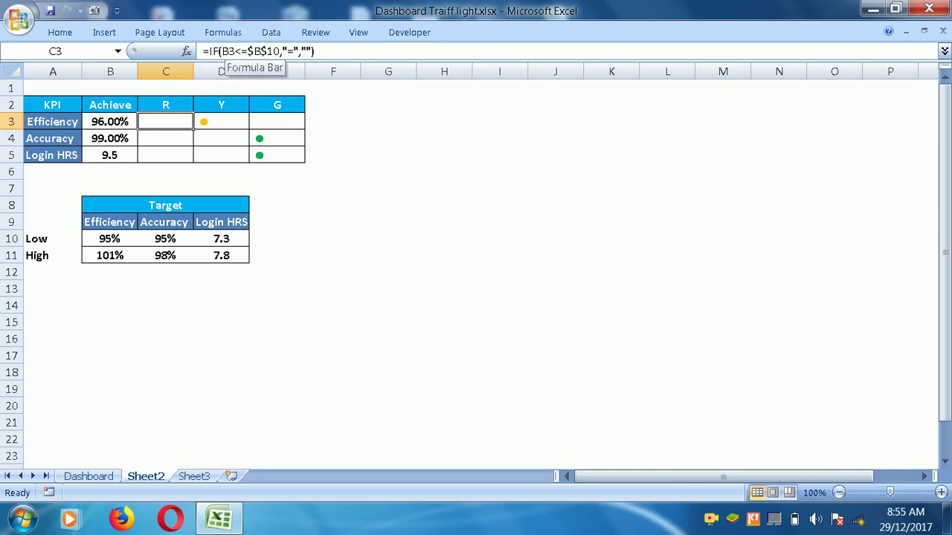
{"action": "left_click", "coordinate": [110, 244]}
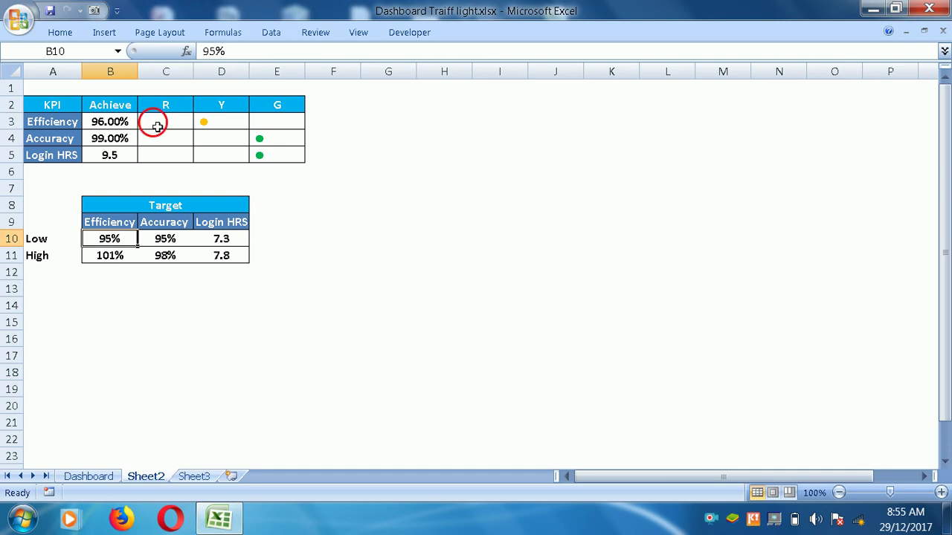
{"action": "left_click", "coordinate": [157, 126]}
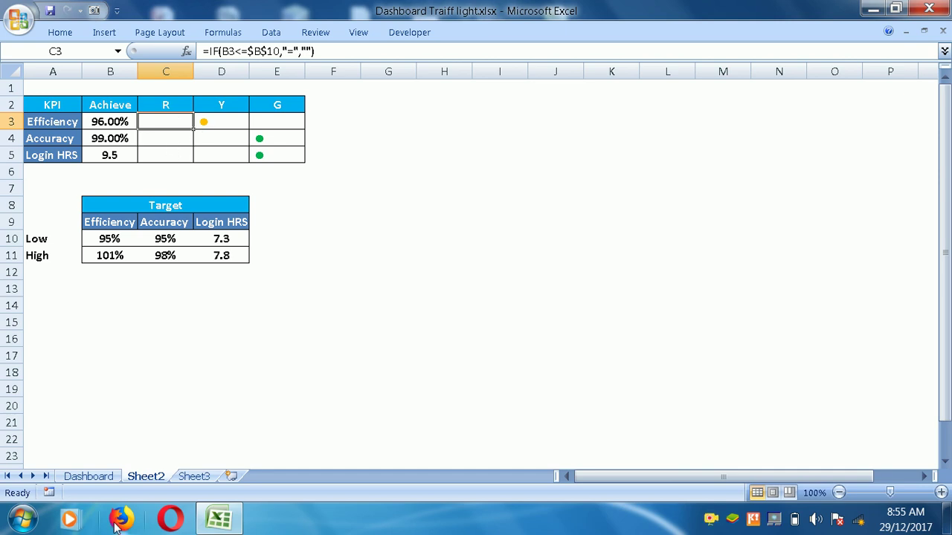
Step: Pick Emp 1 on the Dashboard and check Sheet2's 92%, 96%, 7.2 traffic lights
{"action": "left_click", "coordinate": [104, 478]}
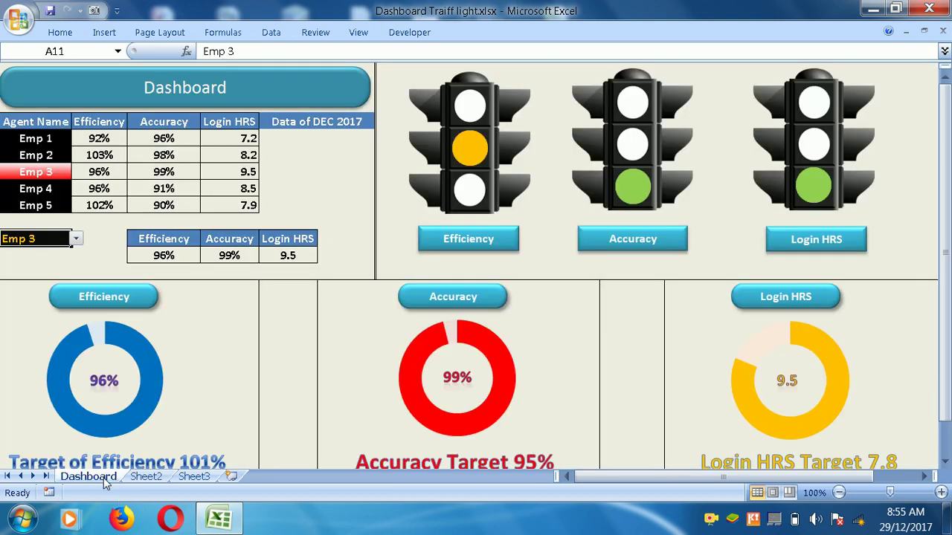
{"action": "left_click", "coordinate": [76, 238]}
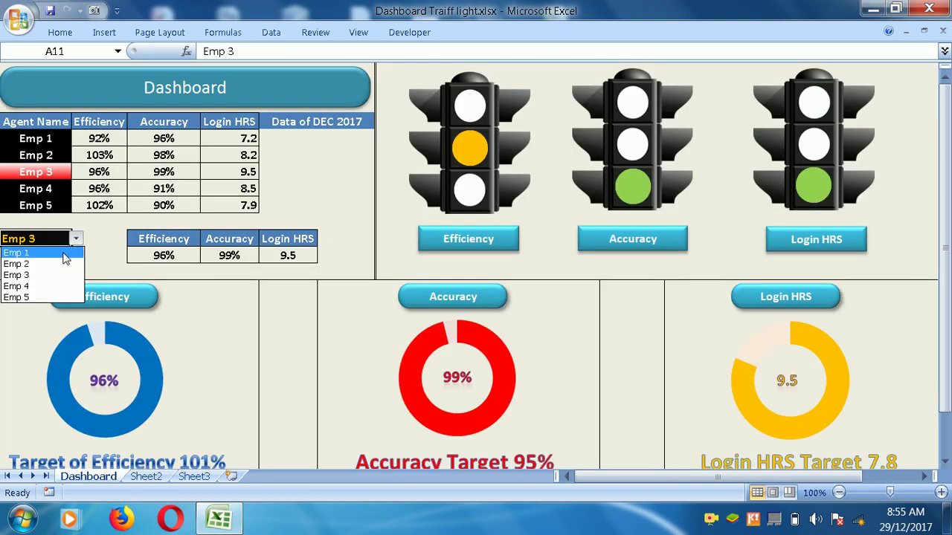
{"action": "left_click", "coordinate": [66, 253]}
{"action": "left_click", "coordinate": [143, 476]}
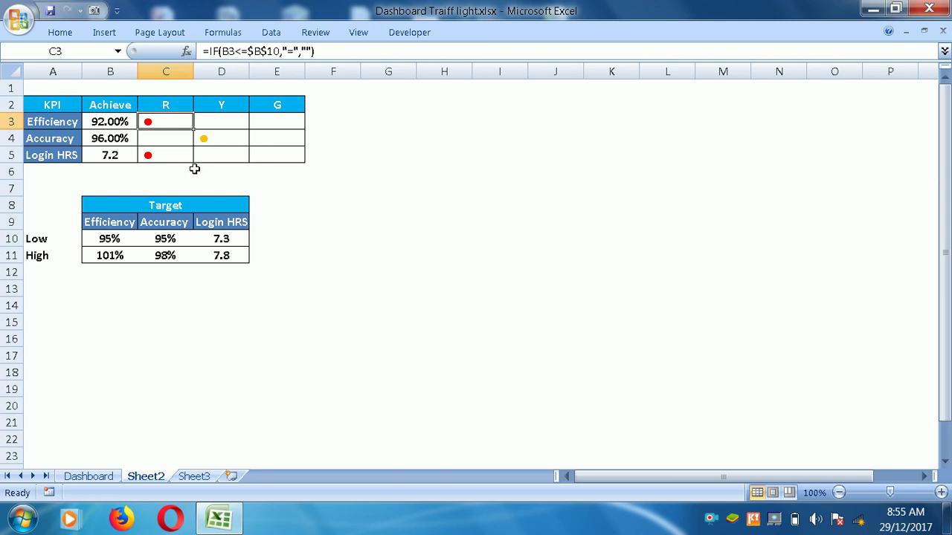
{"action": "left_click", "coordinate": [181, 140]}
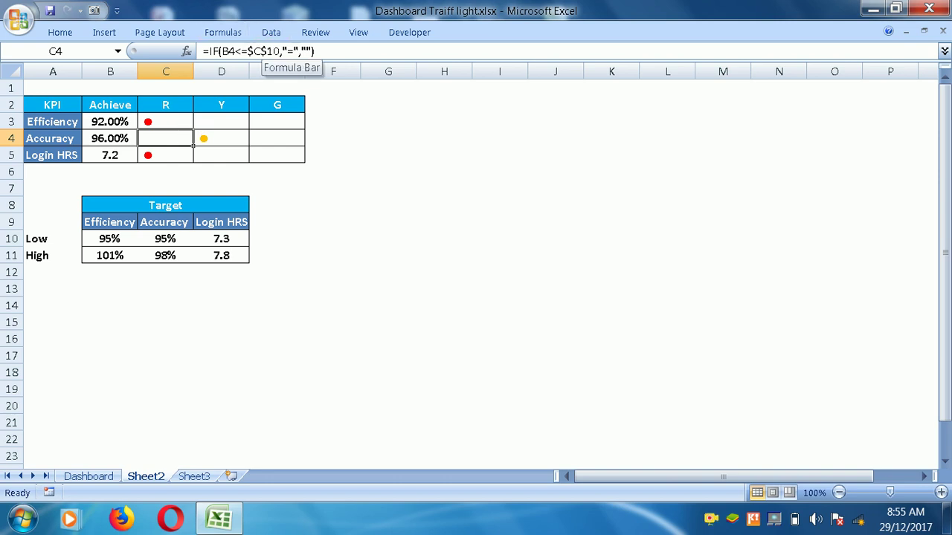
{"action": "left_click", "coordinate": [170, 156]}
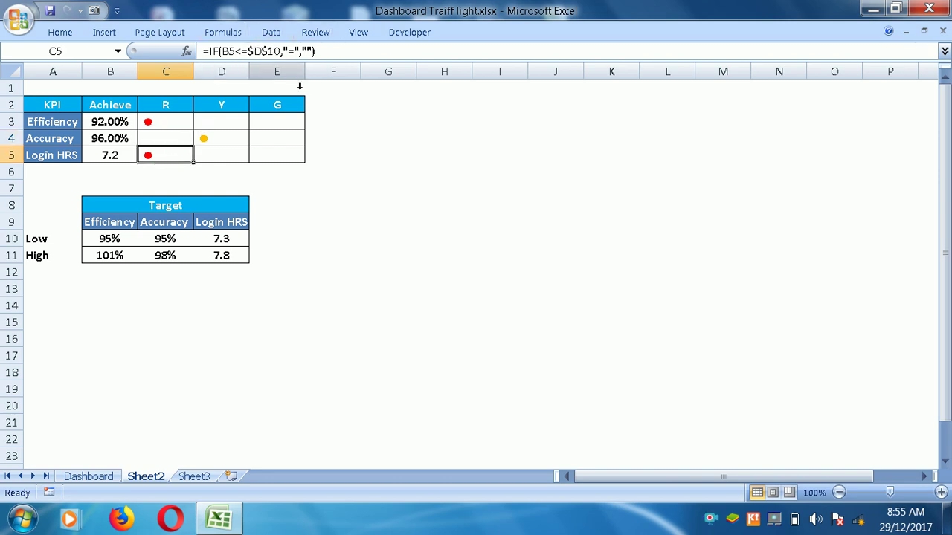
{"action": "left_click", "coordinate": [220, 128]}
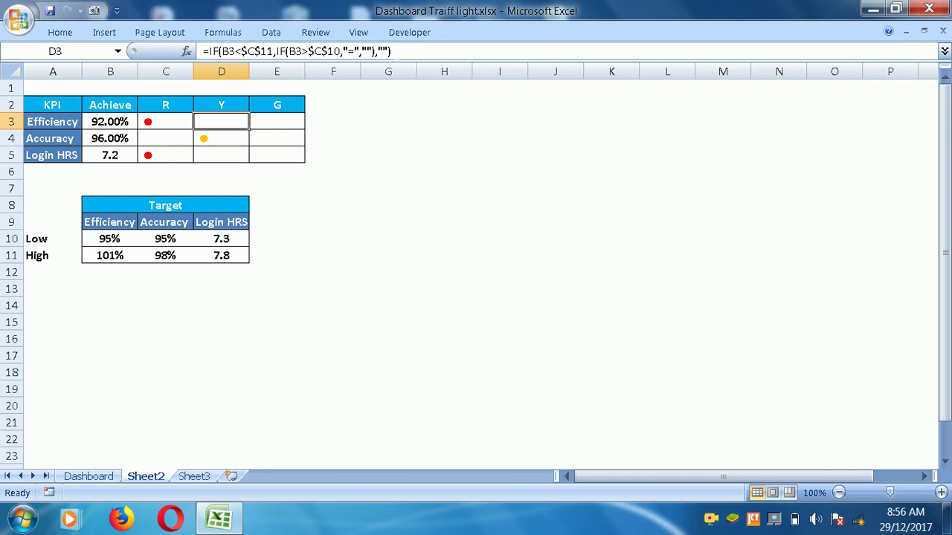
{"action": "left_click", "coordinate": [231, 146]}
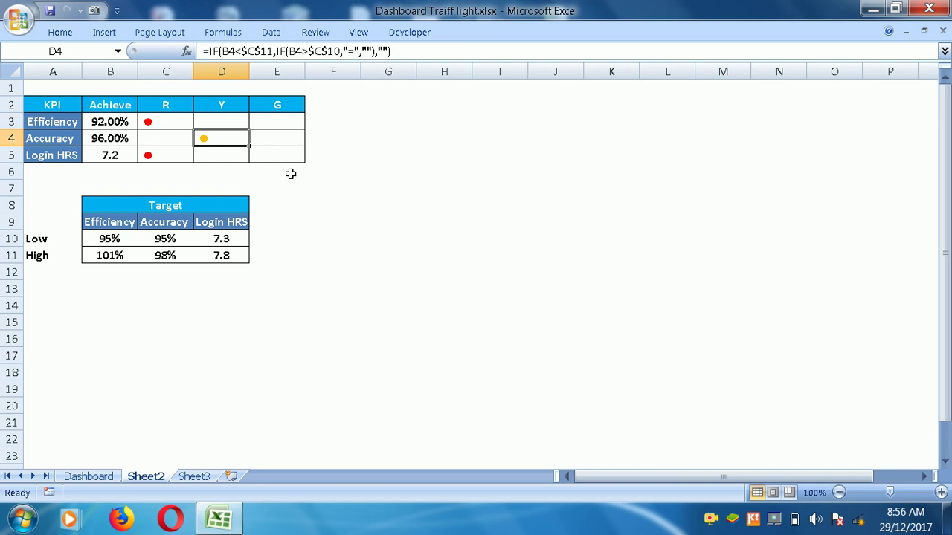
Step: Choose Emp 2 on the Dashboard, then inspect Sheet2's E3 formula =IF(B3>=$B$11,"=","")
{"action": "left_click", "coordinate": [88, 477]}
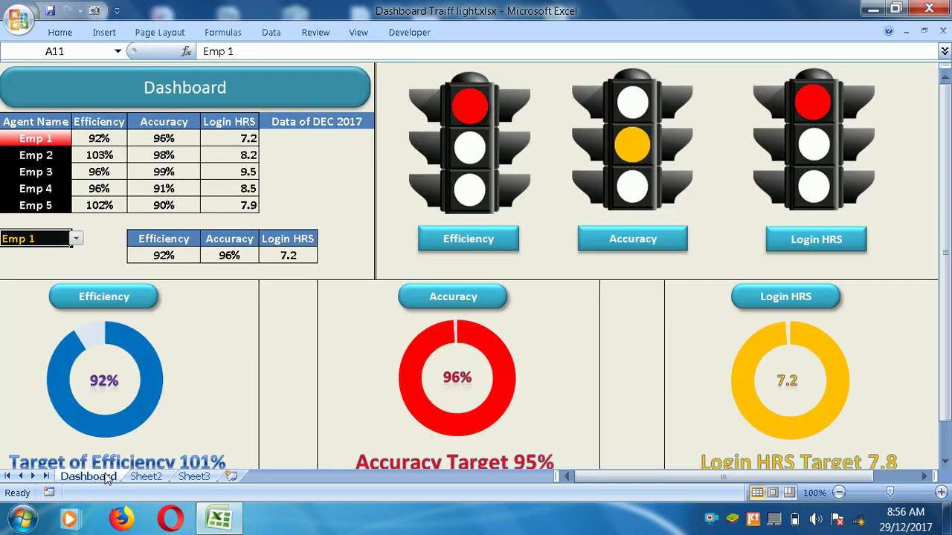
{"action": "left_click", "coordinate": [76, 239]}
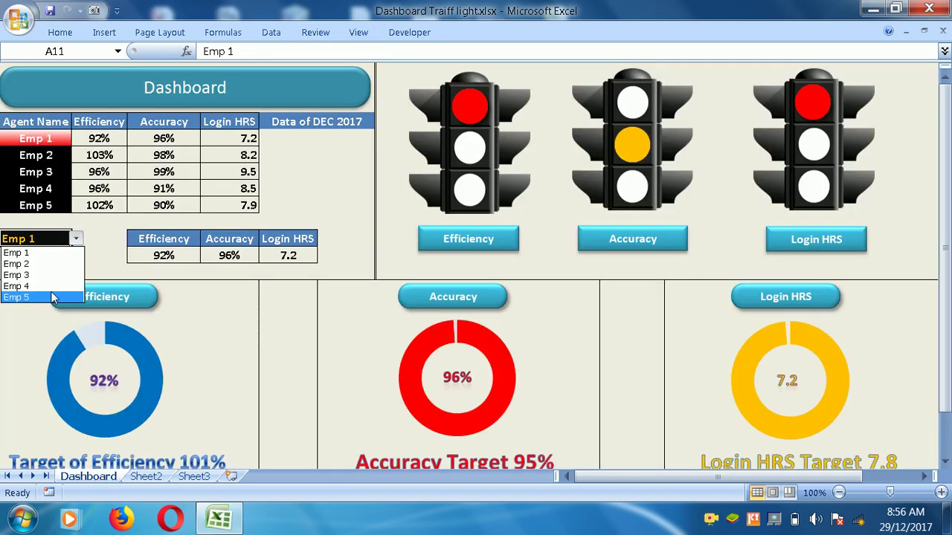
{"action": "left_click", "coordinate": [30, 264]}
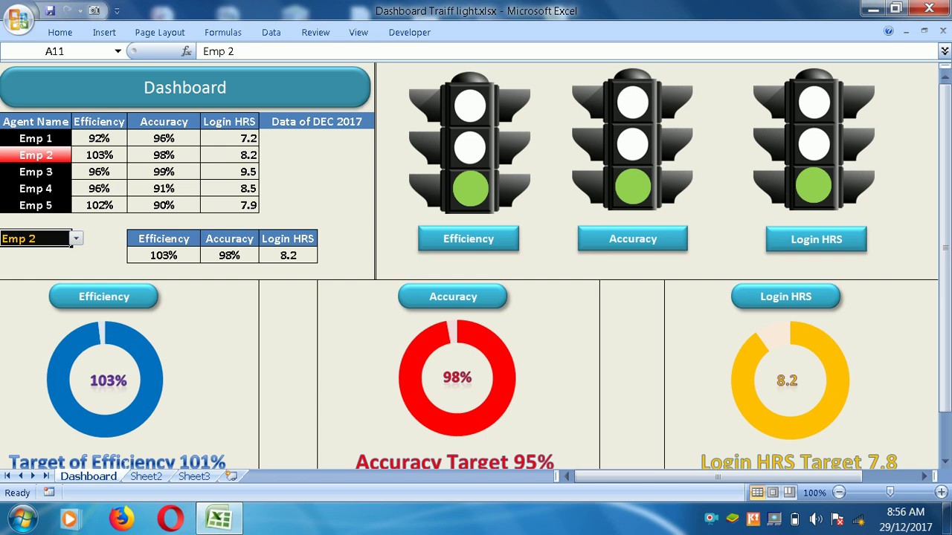
{"action": "left_click", "coordinate": [143, 480]}
{"action": "left_click", "coordinate": [274, 123]}
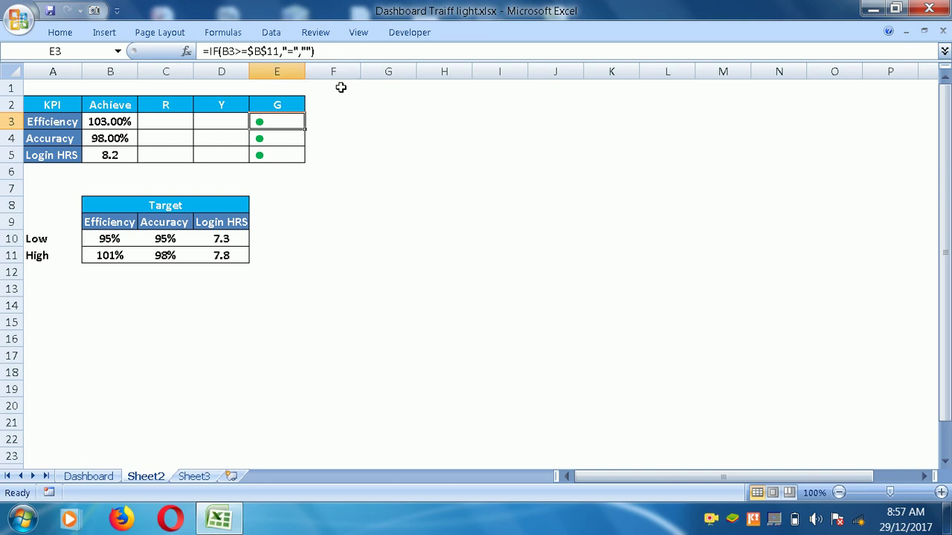
{"action": "left_click", "coordinate": [317, 193]}
{"action": "left_click", "coordinate": [275, 123]}
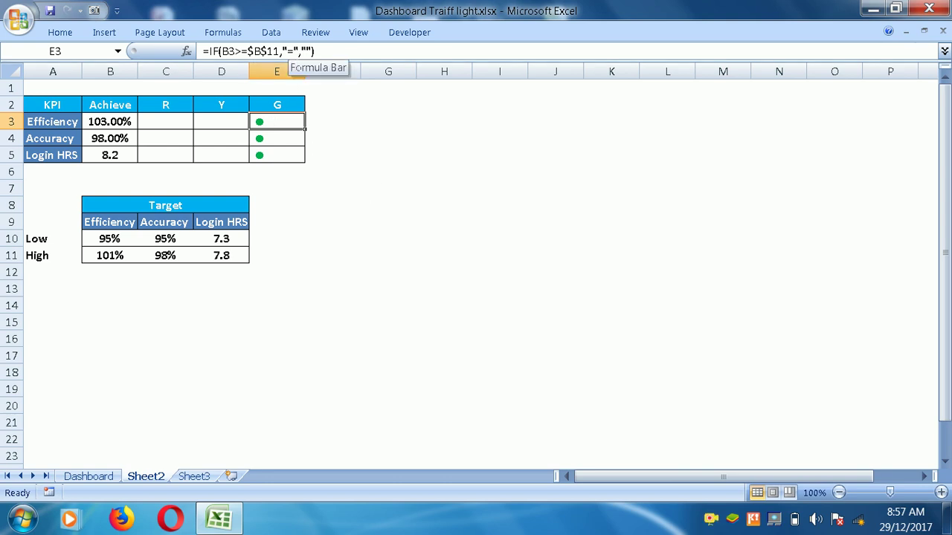
{"action": "left_click", "coordinate": [46, 33]}
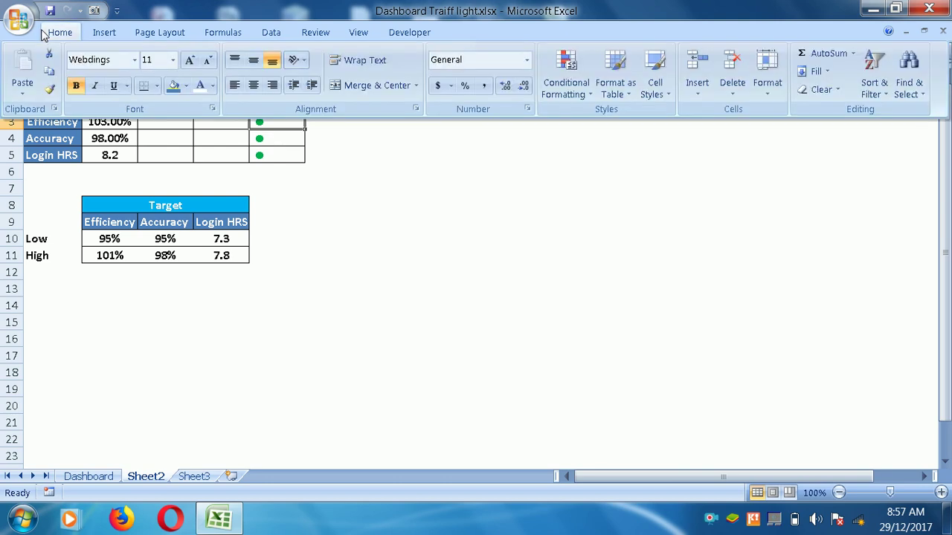
{"action": "left_click", "coordinate": [136, 60]}
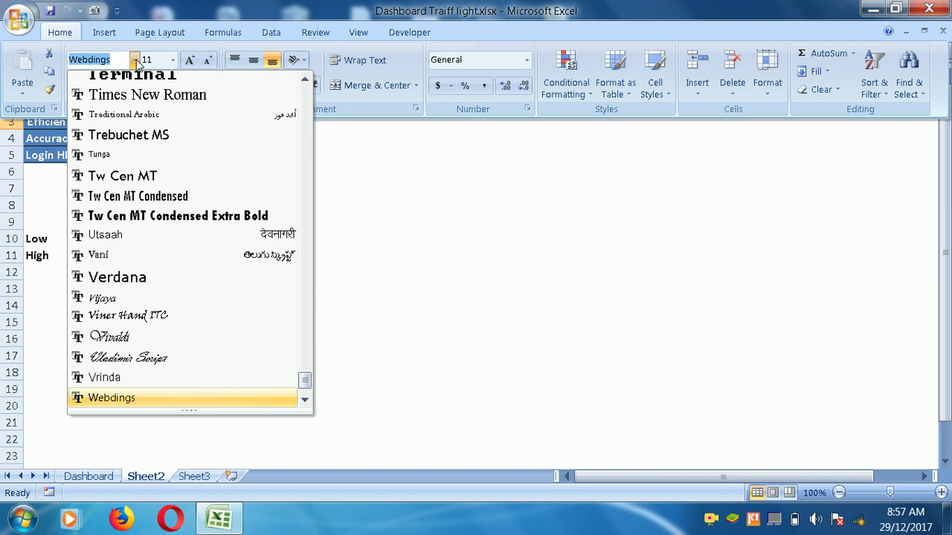
{"action": "left_click", "coordinate": [136, 60]}
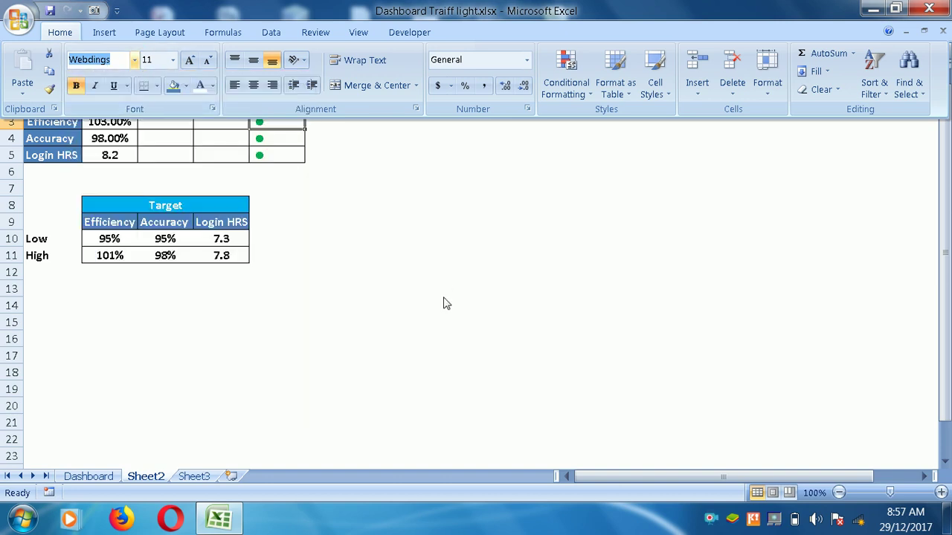
{"action": "left_click", "coordinate": [446, 301]}
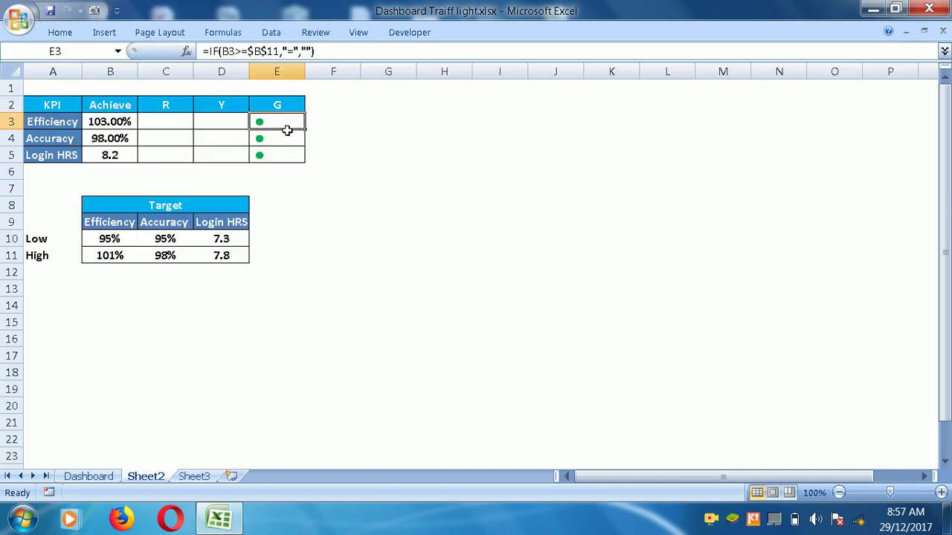
{"action": "left_click", "coordinate": [404, 244]}
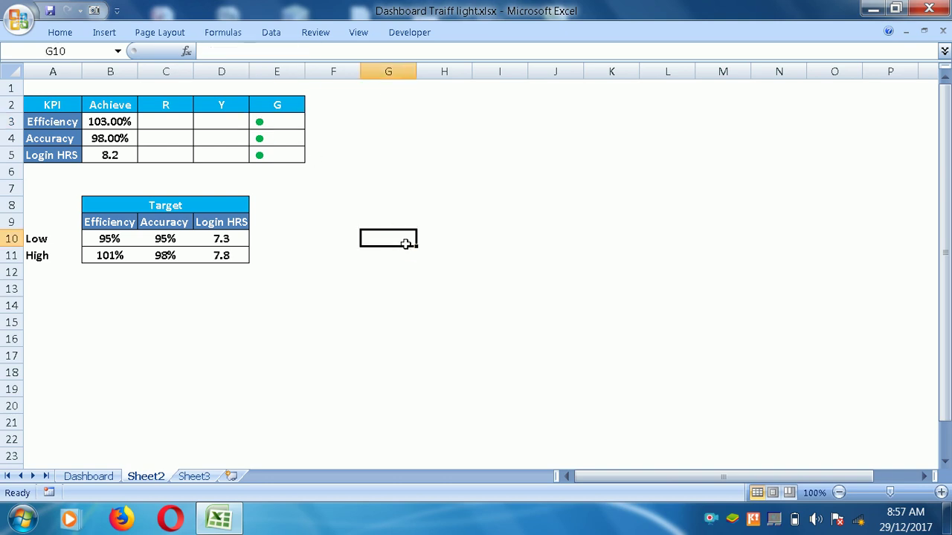
Step: Insert the picture file stop-light-fixed-md.png from the Desktop folder onto Sheet2
{"action": "left_click", "coordinate": [105, 32]}
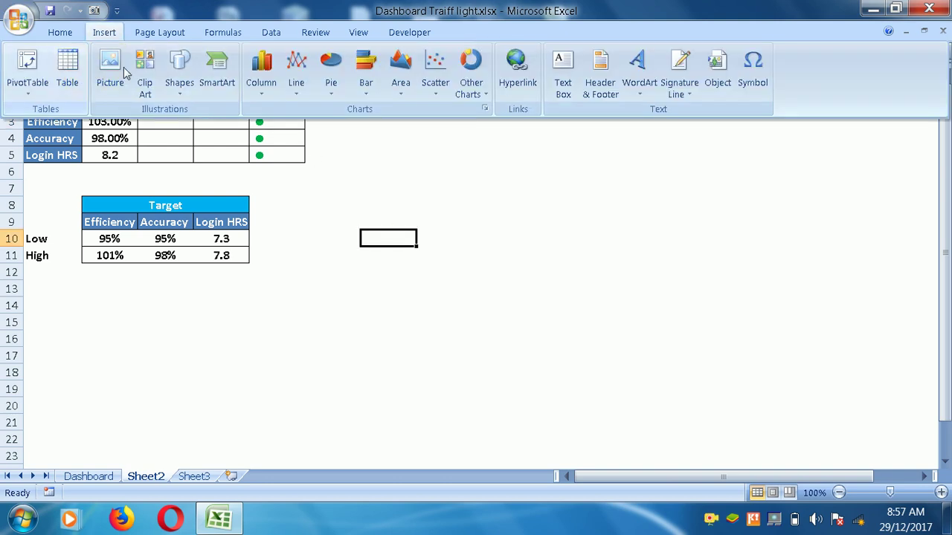
{"action": "left_click", "coordinate": [119, 87]}
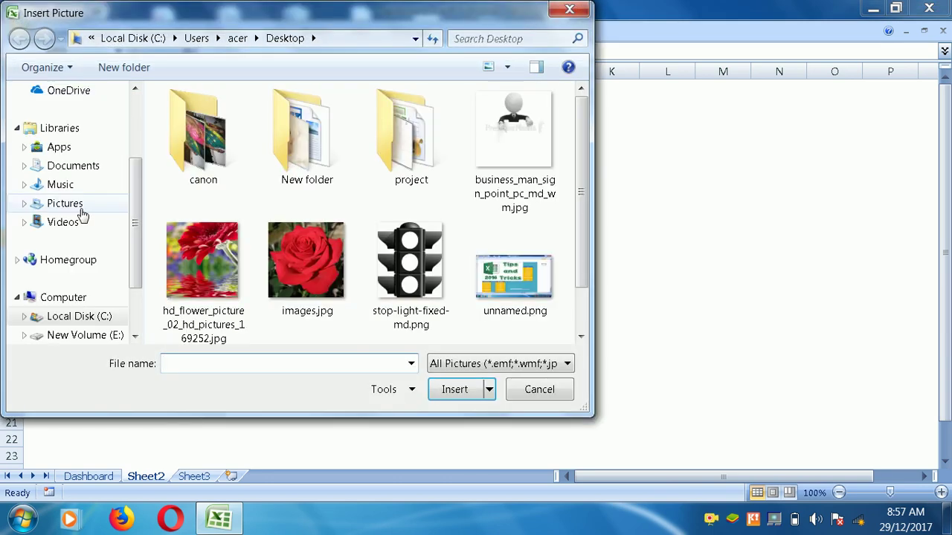
{"action": "left_click", "coordinate": [101, 302]}
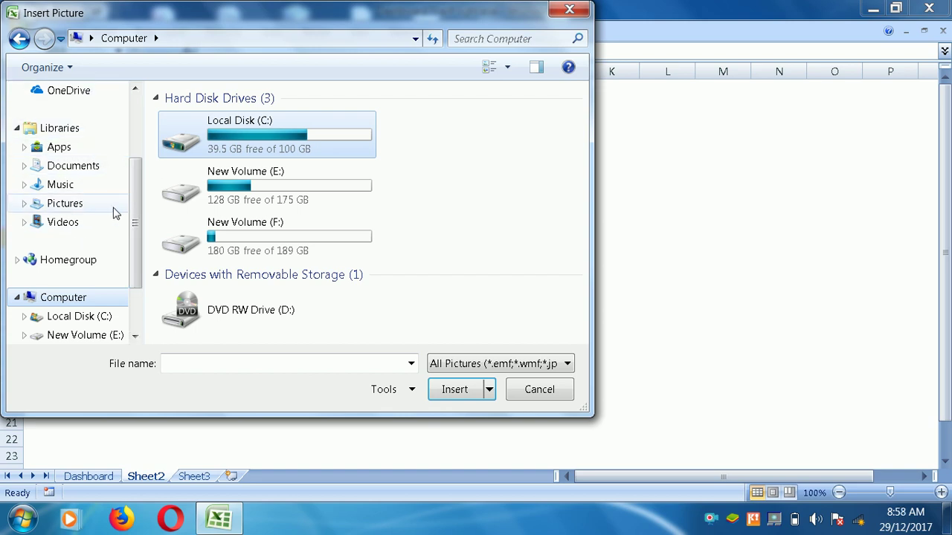
{"action": "left_click", "coordinate": [135, 110]}
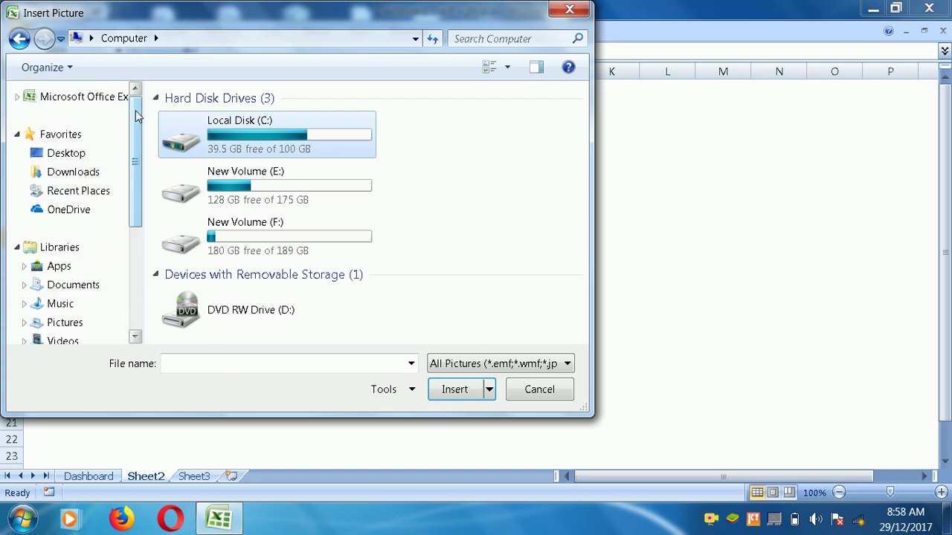
{"action": "left_click", "coordinate": [95, 155]}
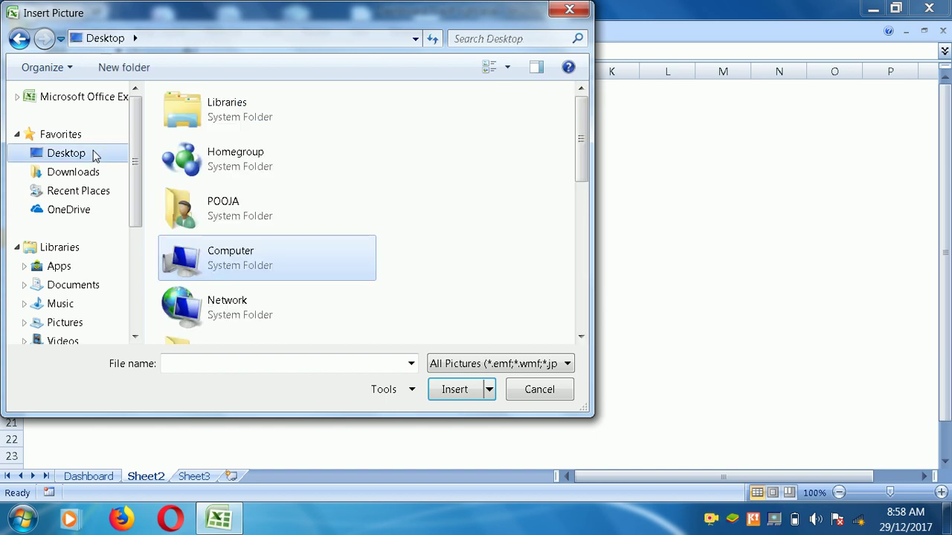
{"action": "left_click", "coordinate": [238, 364]}
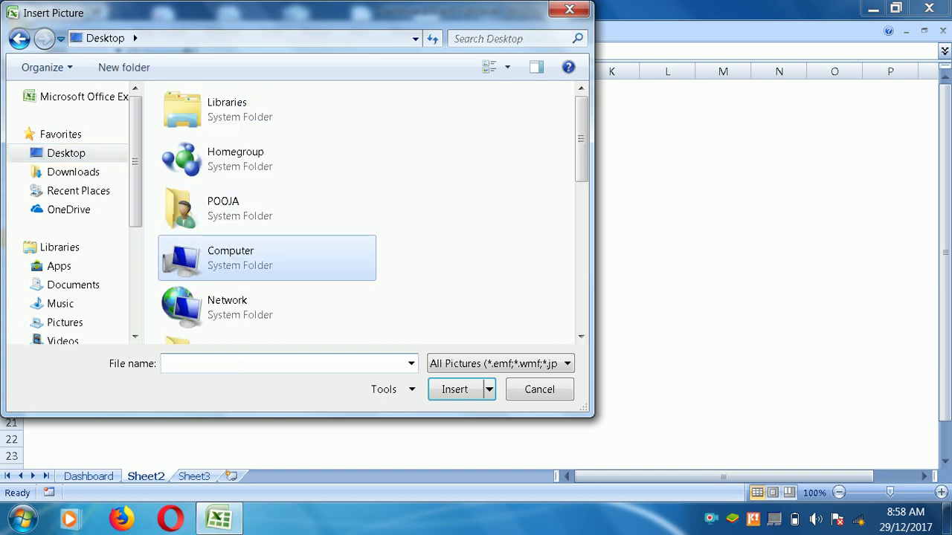
{"action": "type", "text": "s"}
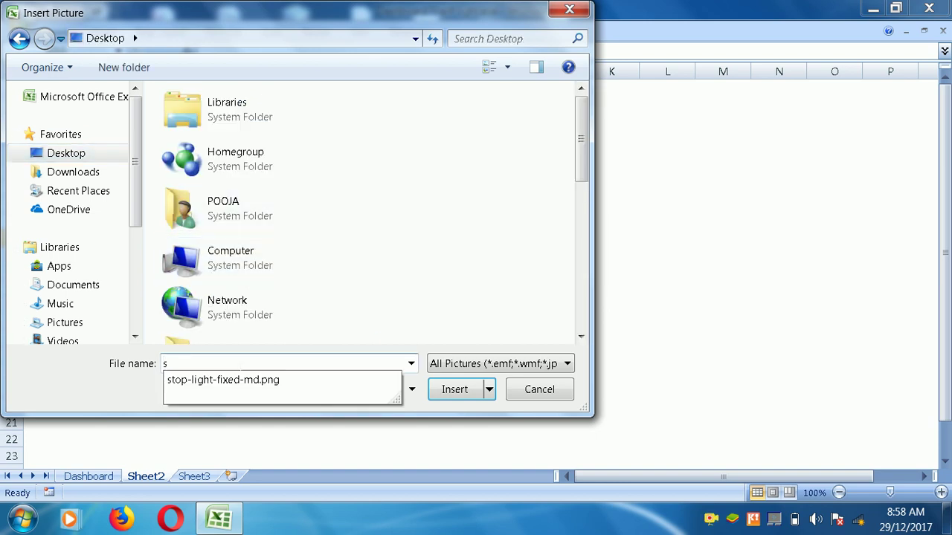
{"action": "left_click", "coordinate": [446, 390]}
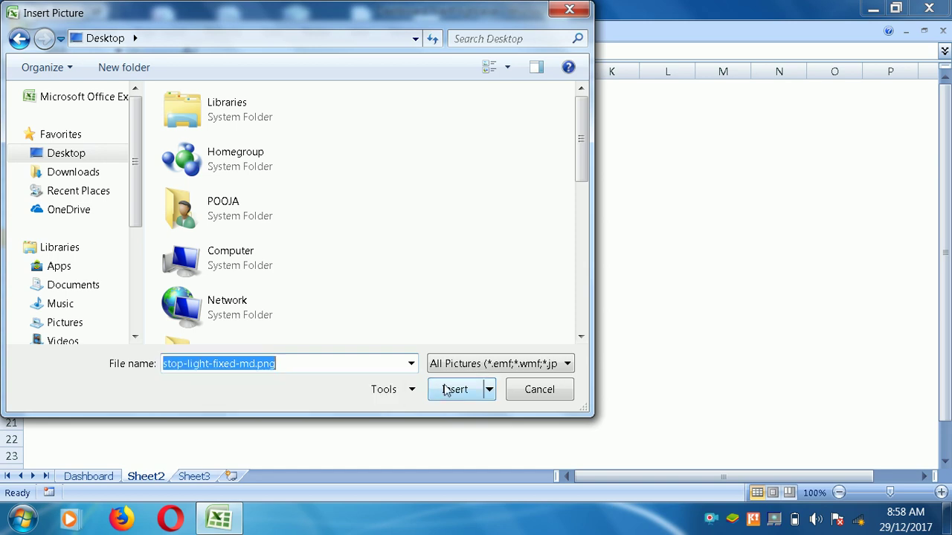
{"action": "left_click", "coordinate": [446, 390]}
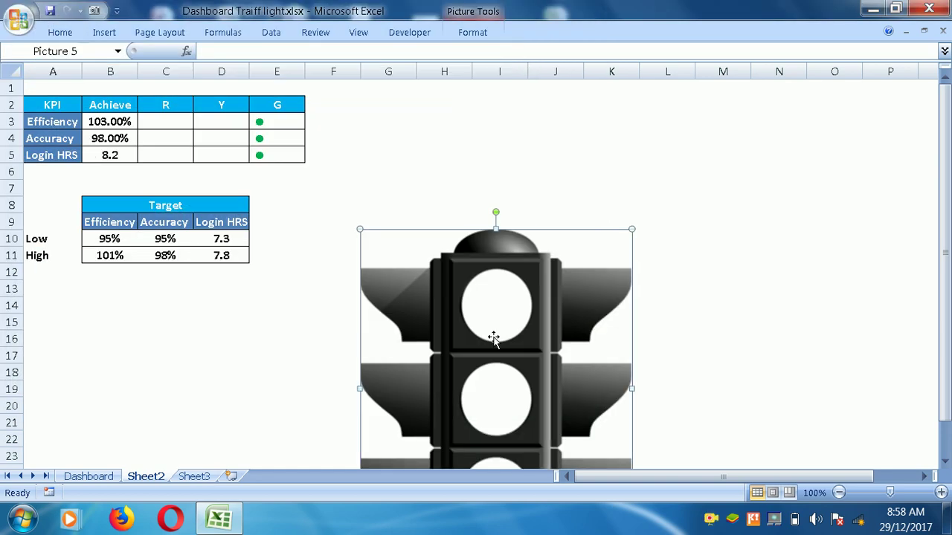
Step: Shrink the traffic-light picture and position it right of the tables, around columns I–K
{"action": "left_click_drag", "start_coordinate": [503, 322], "coordinate": [525, 243]}
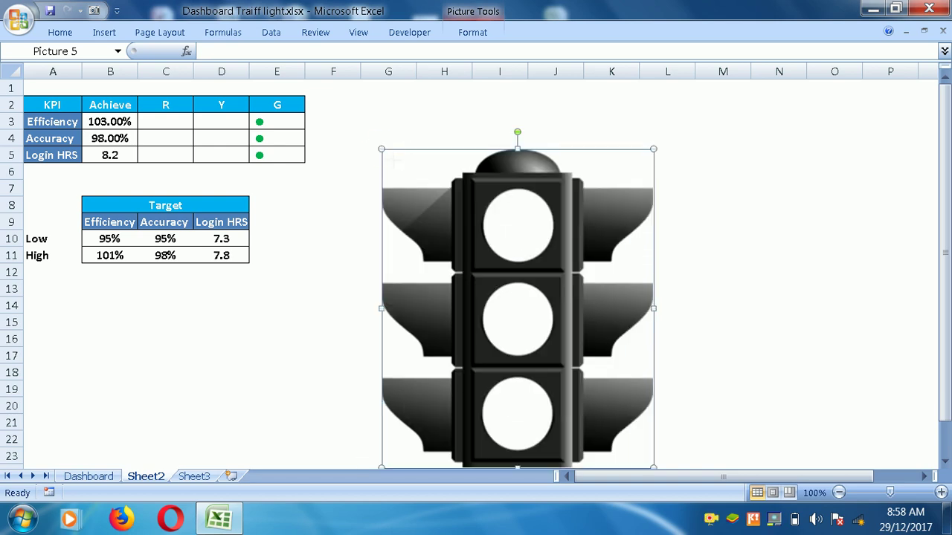
{"action": "left_click_drag", "start_coordinate": [382, 149], "coordinate": [473, 257]}
{"action": "left_click_drag", "start_coordinate": [555, 330], "coordinate": [529, 230]}
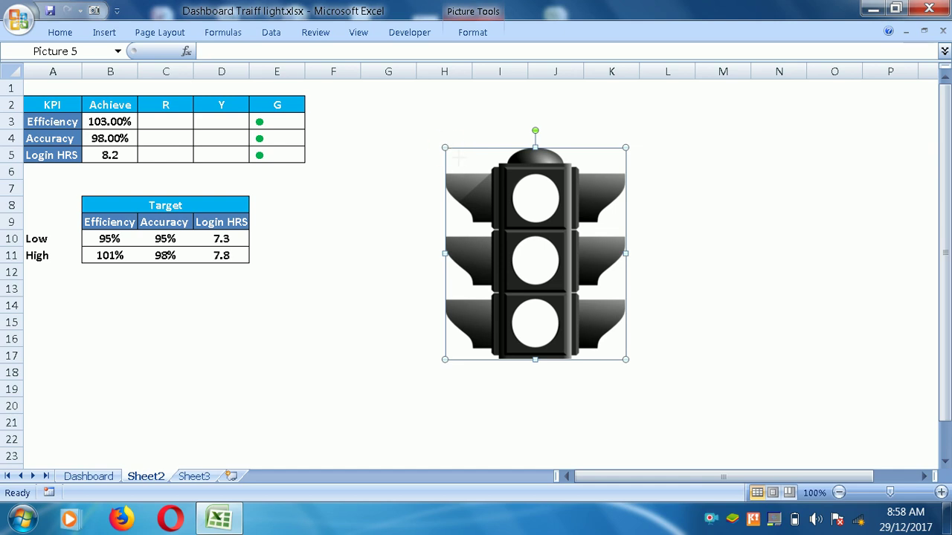
{"action": "left_click_drag", "start_coordinate": [446, 148], "coordinate": [455, 159]}
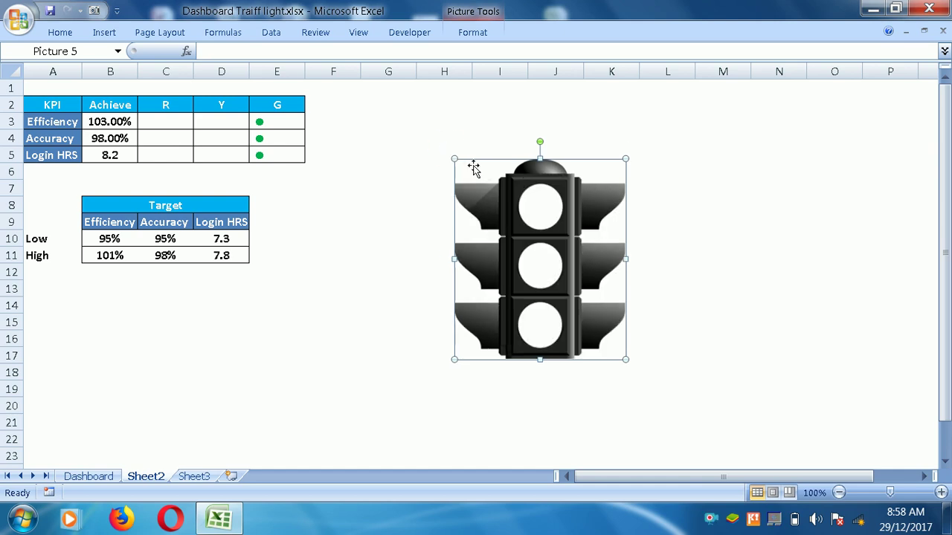
{"action": "left_click", "coordinate": [733, 247]}
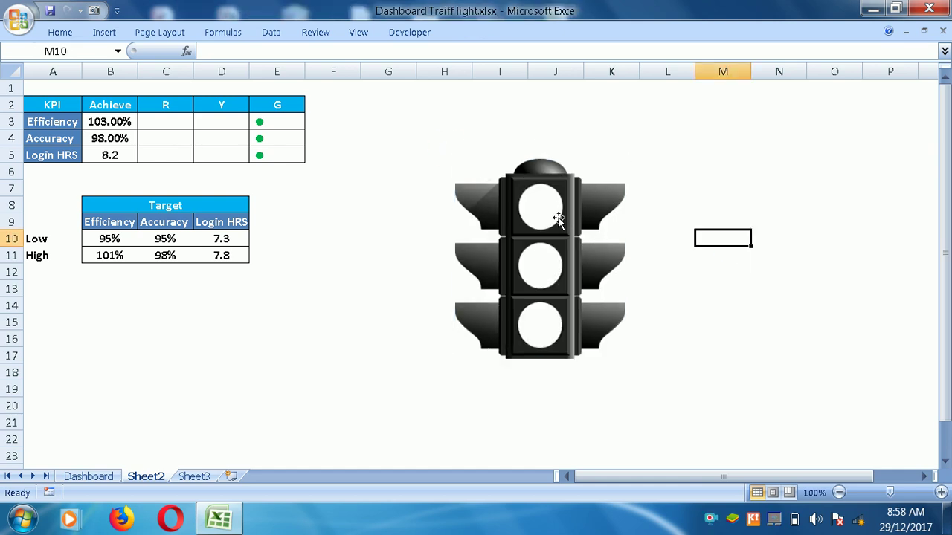
{"action": "left_click", "coordinate": [105, 33]}
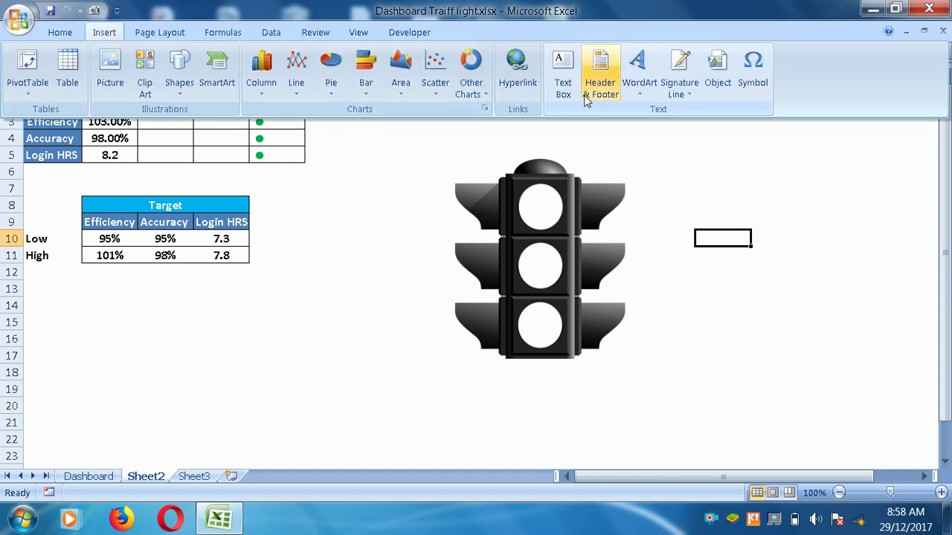
Step: Add a small text box beside the traffic light, linked to cell E3 with =$E$3
{"action": "left_click", "coordinate": [563, 78]}
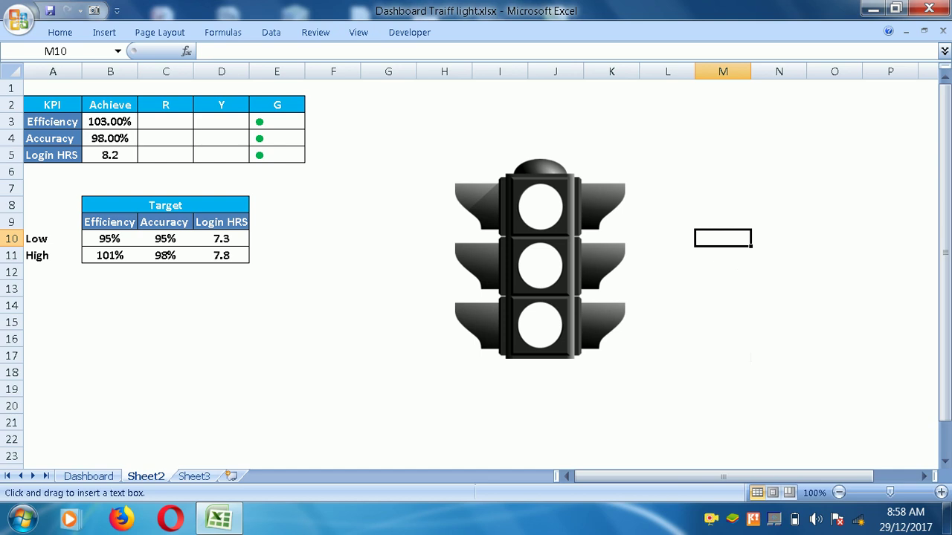
{"action": "left_click", "coordinate": [739, 346]}
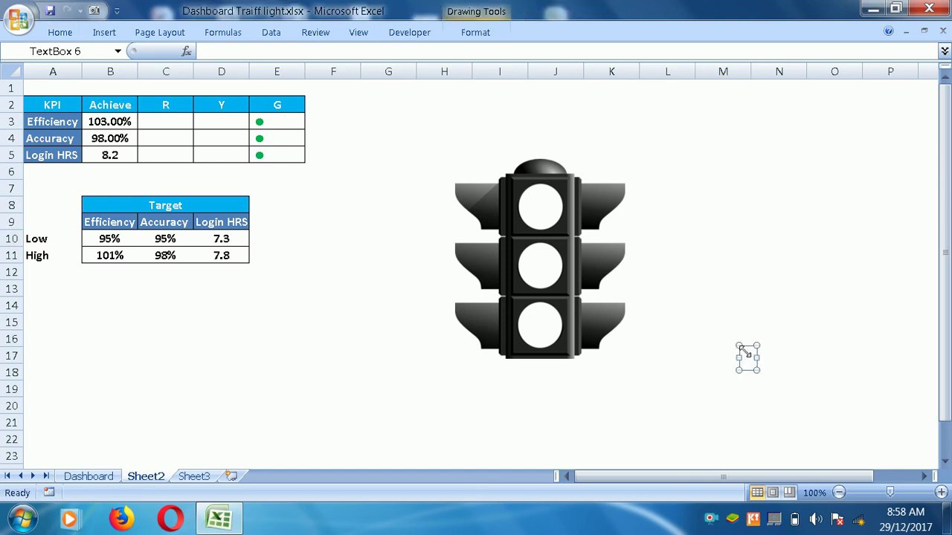
{"action": "left_click", "coordinate": [208, 51]}
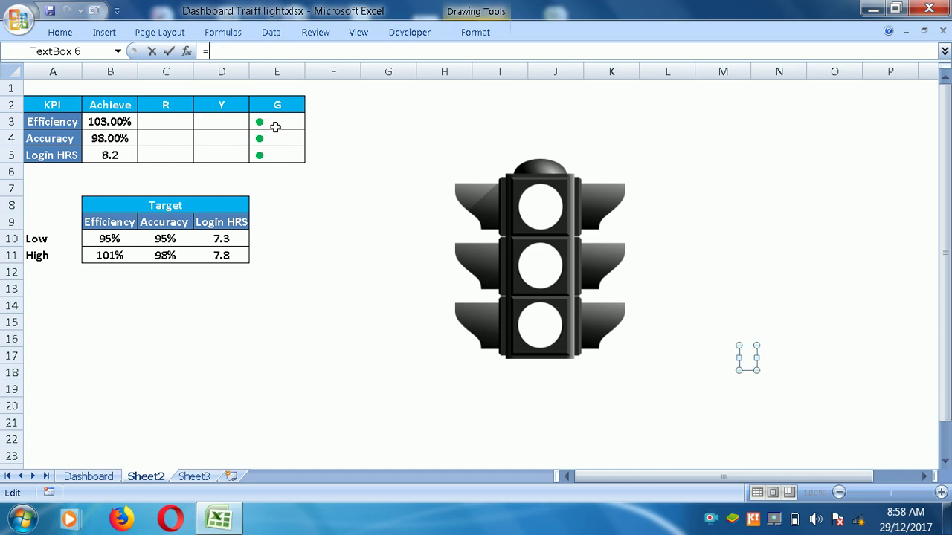
{"action": "left_click", "coordinate": [275, 127]}
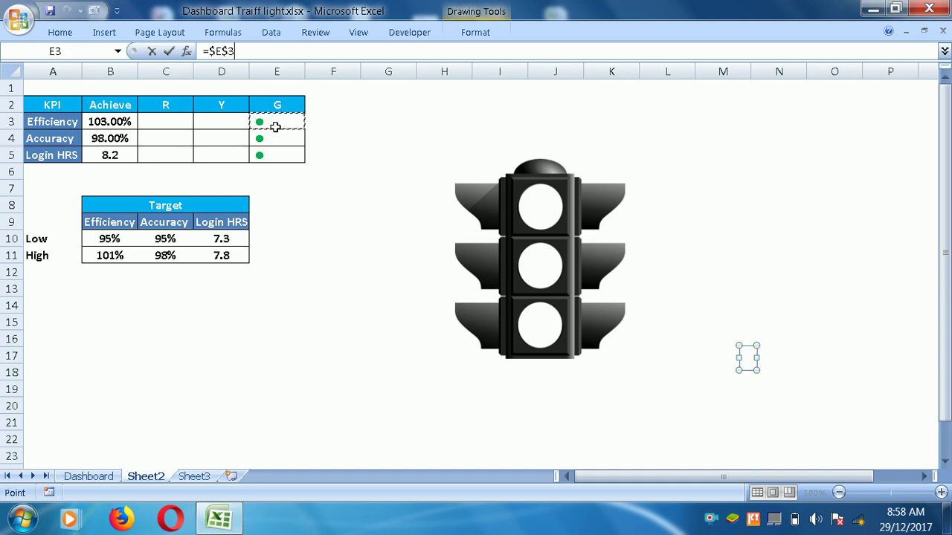
{"action": "key", "text": "Return"}
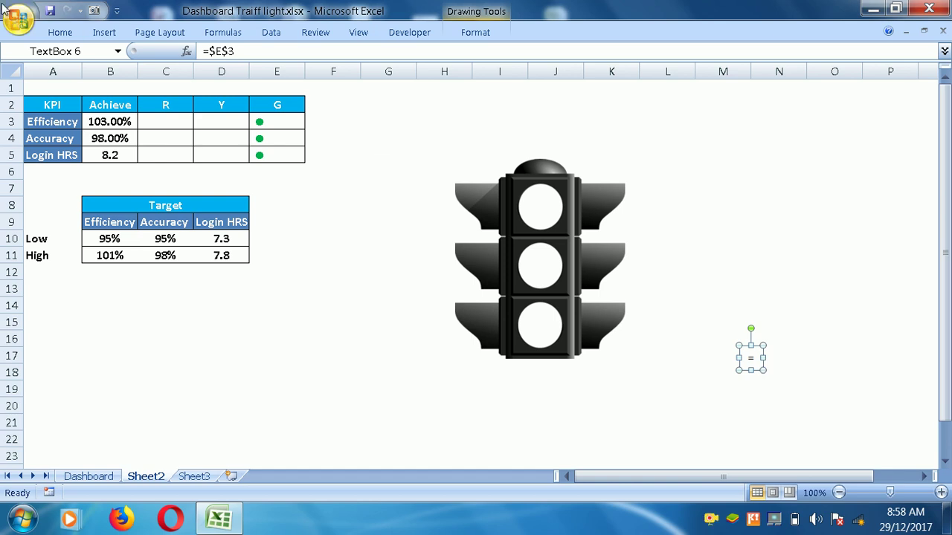
{"action": "left_click", "coordinate": [59, 34]}
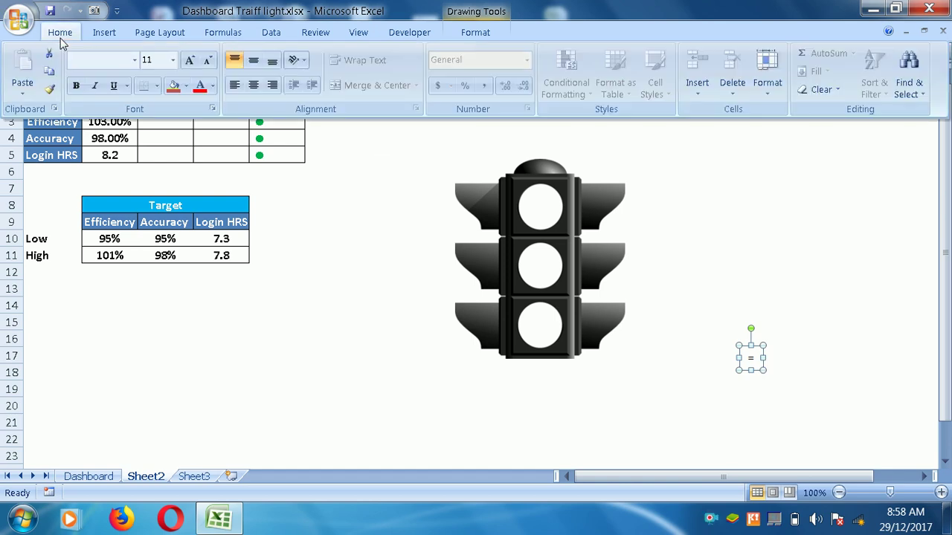
Step: Set the linked text box font to Webdings at size 88
{"action": "left_click", "coordinate": [134, 60]}
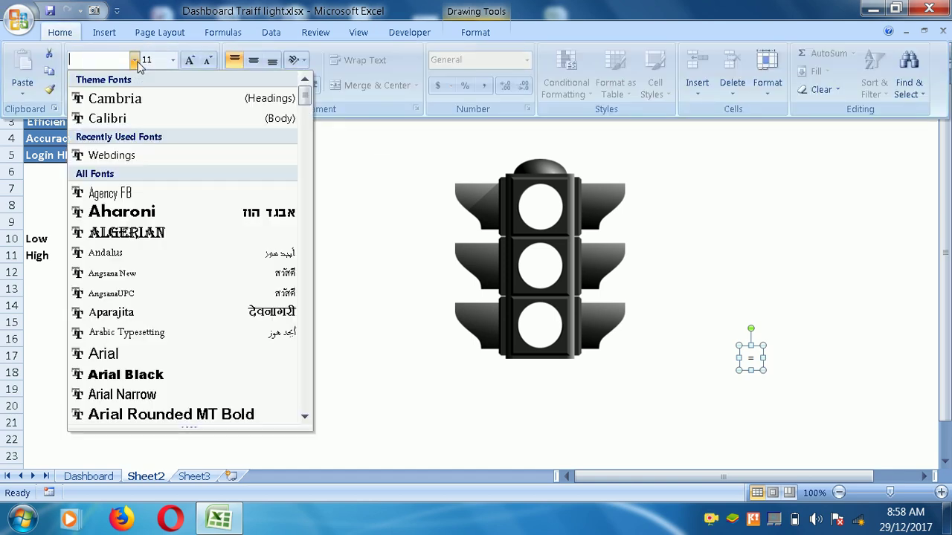
{"action": "left_click", "coordinate": [305, 418]}
{"action": "left_click", "coordinate": [305, 417]}
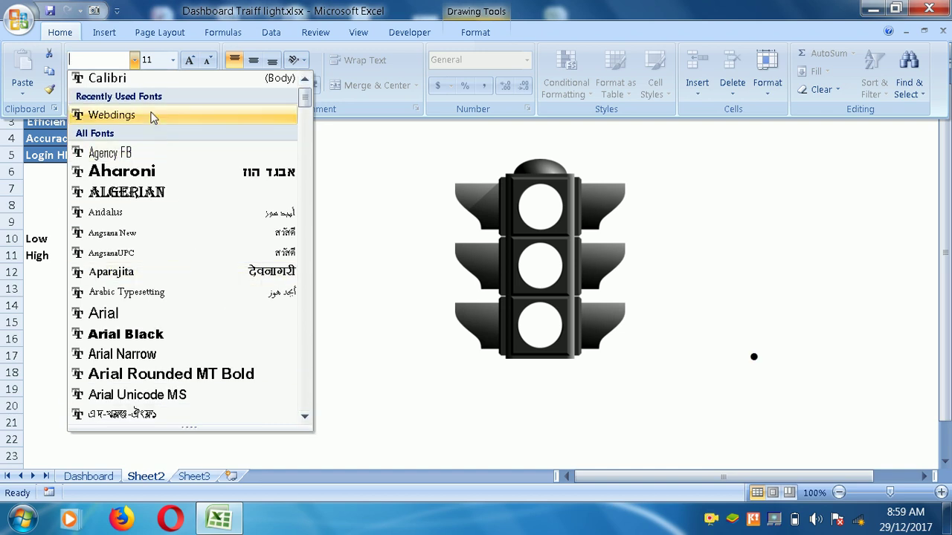
{"action": "left_click", "coordinate": [153, 116]}
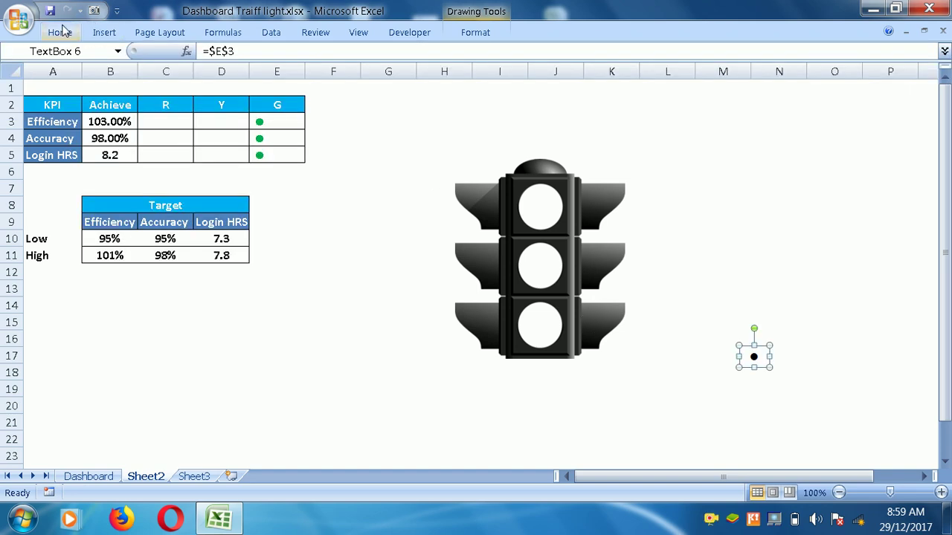
{"action": "left_click", "coordinate": [62, 31]}
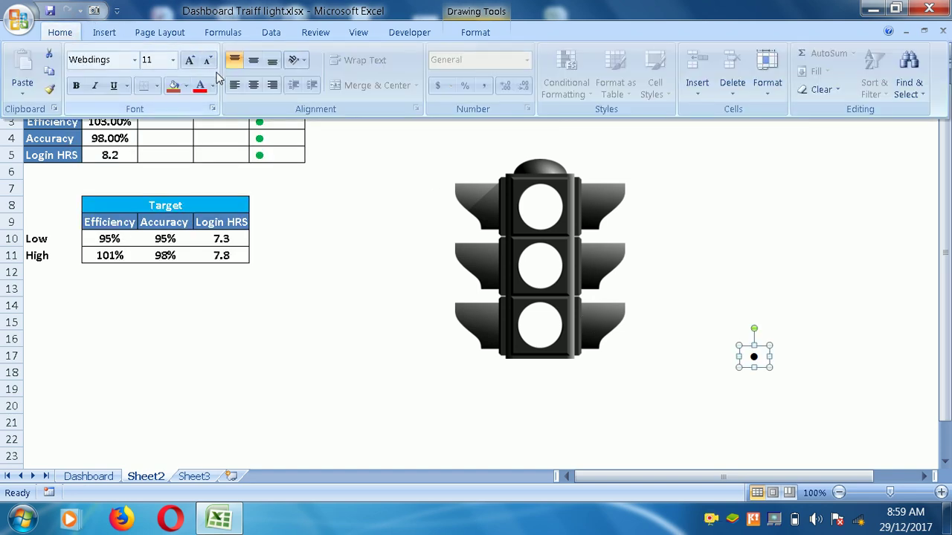
{"action": "left_click", "coordinate": [173, 60]}
{"action": "left_click_drag", "start_coordinate": [177, 217], "coordinate": [186, 304]}
{"action": "left_click", "coordinate": [148, 358]}
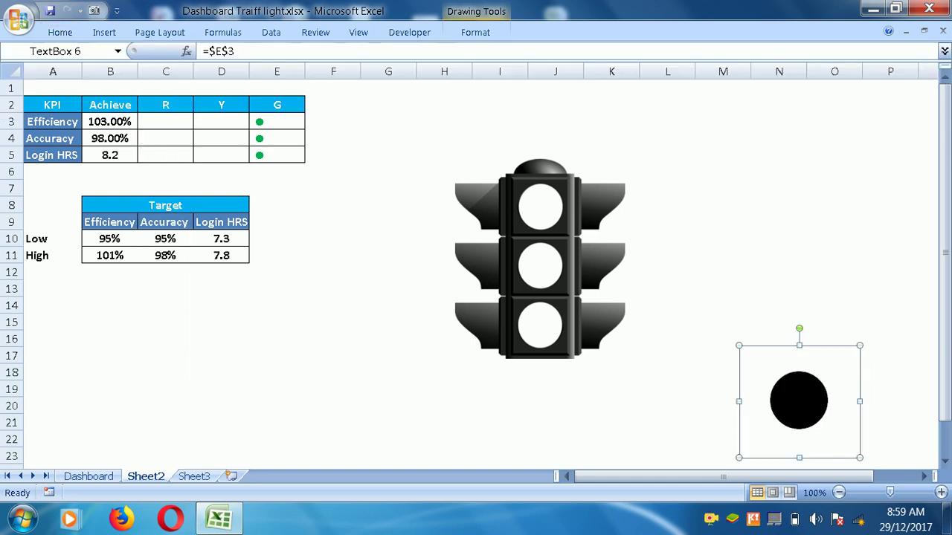
Step: Colour the Webdings circle green using Font Color
{"action": "left_click", "coordinate": [59, 32]}
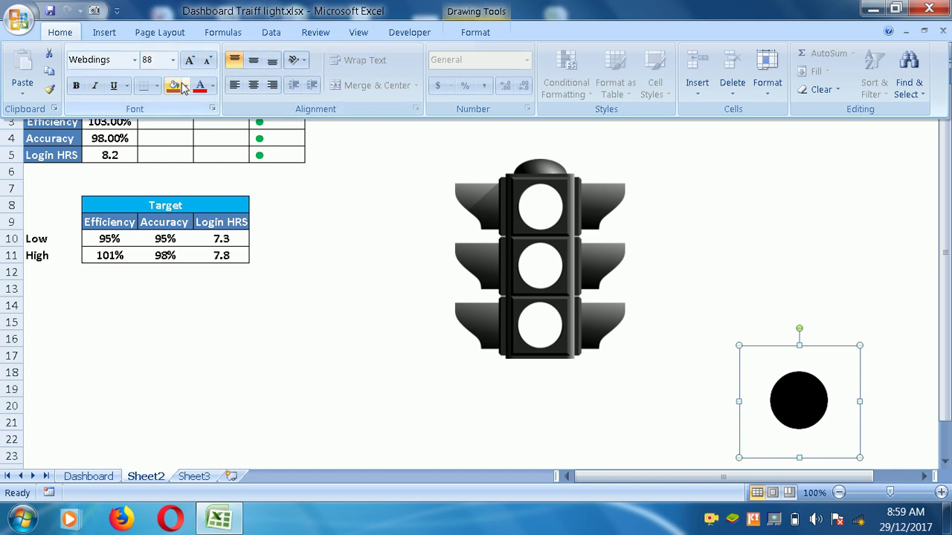
{"action": "left_click", "coordinate": [186, 86]}
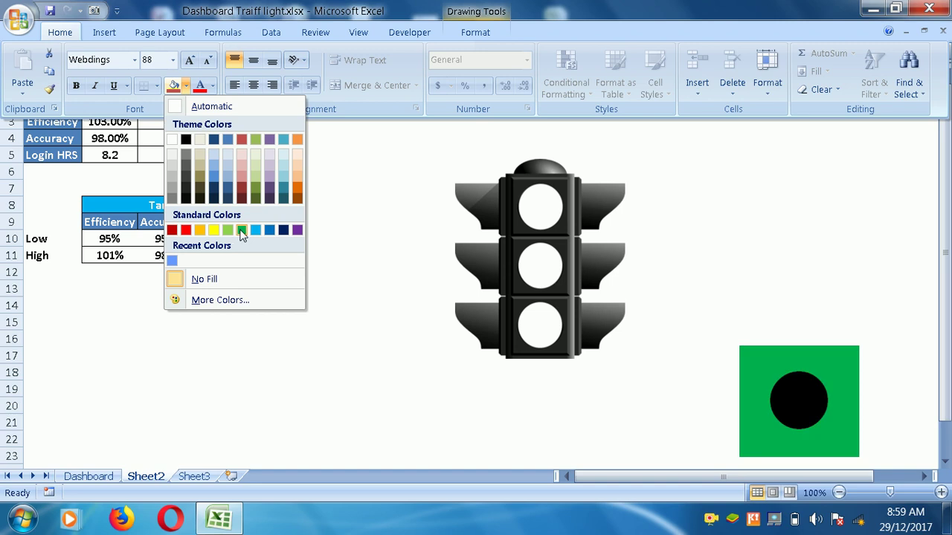
{"action": "left_click", "coordinate": [212, 87]}
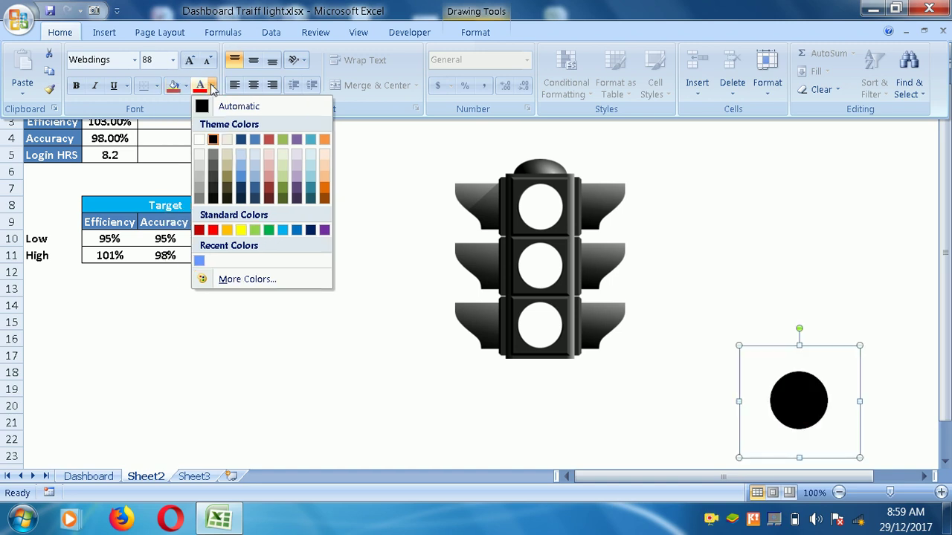
{"action": "left_click", "coordinate": [269, 231]}
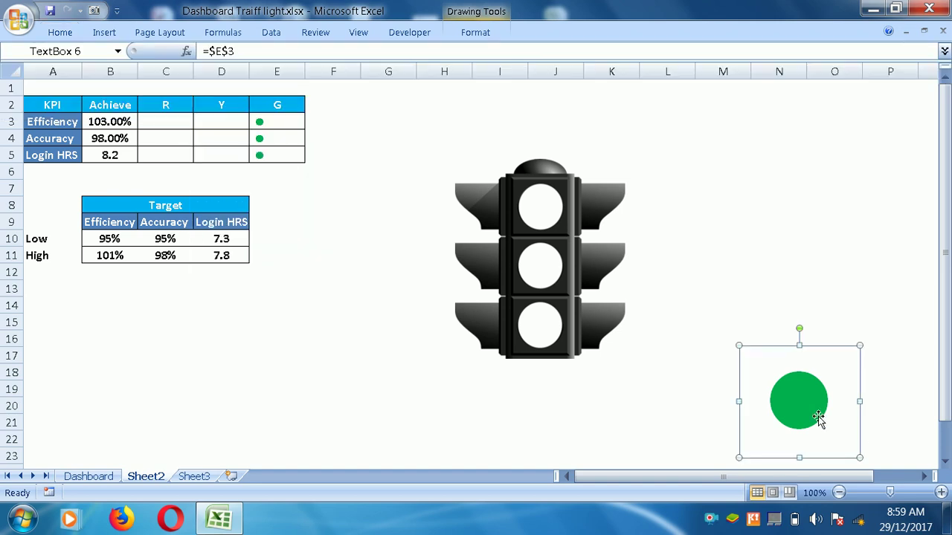
Step: Move the green circle onto the traffic light's top lamp and reduce its font size to 80
{"action": "left_click_drag", "start_coordinate": [818, 417], "coordinate": [561, 225]}
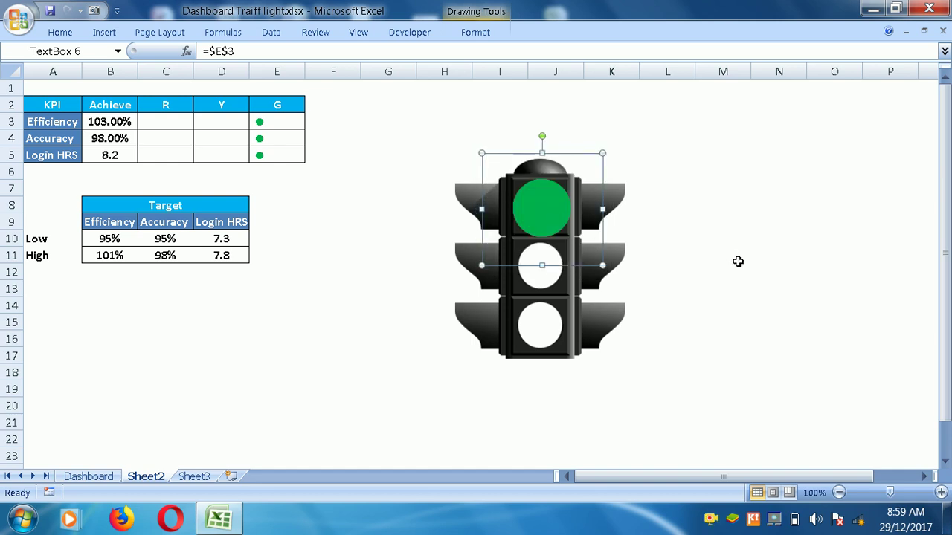
{"action": "left_click", "coordinate": [59, 32]}
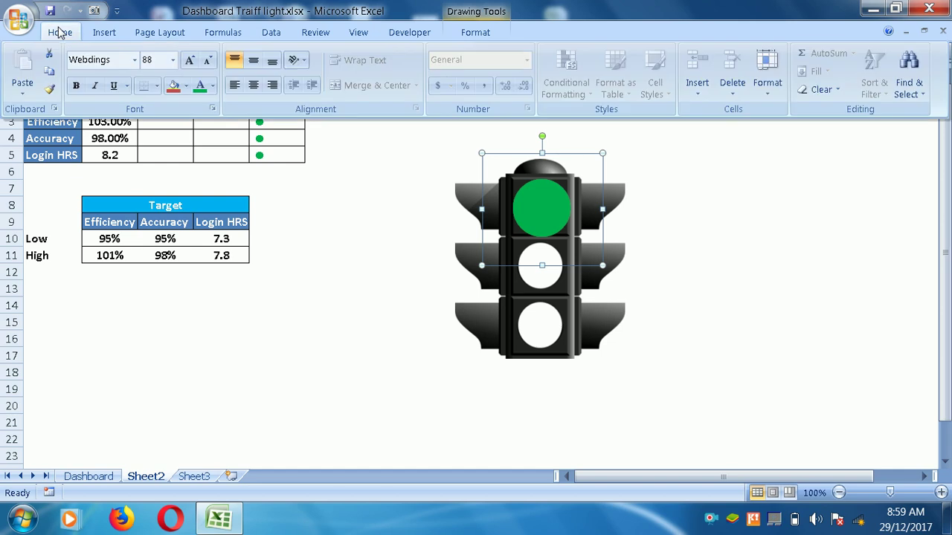
{"action": "left_click", "coordinate": [173, 60]}
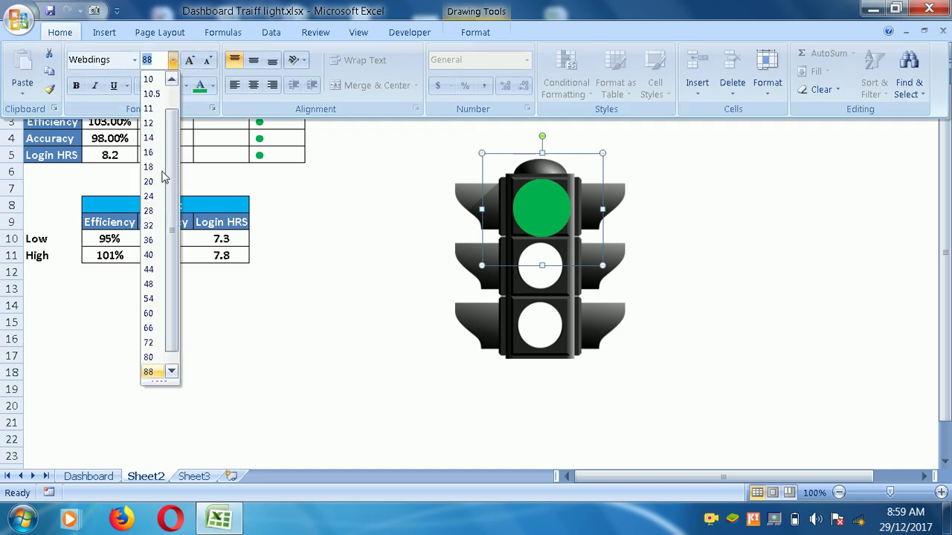
{"action": "left_click", "coordinate": [148, 357]}
{"action": "left_click", "coordinate": [684, 325]}
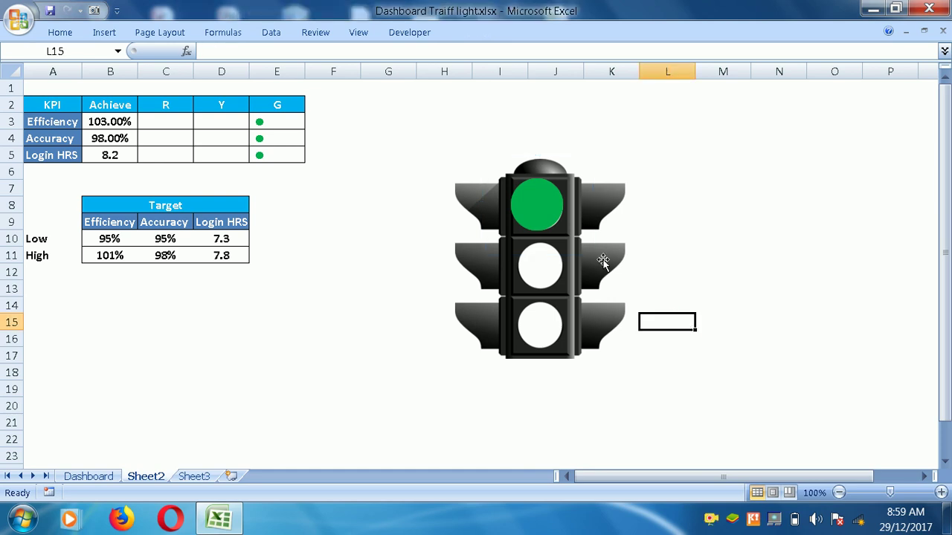
{"action": "left_click", "coordinate": [551, 217]}
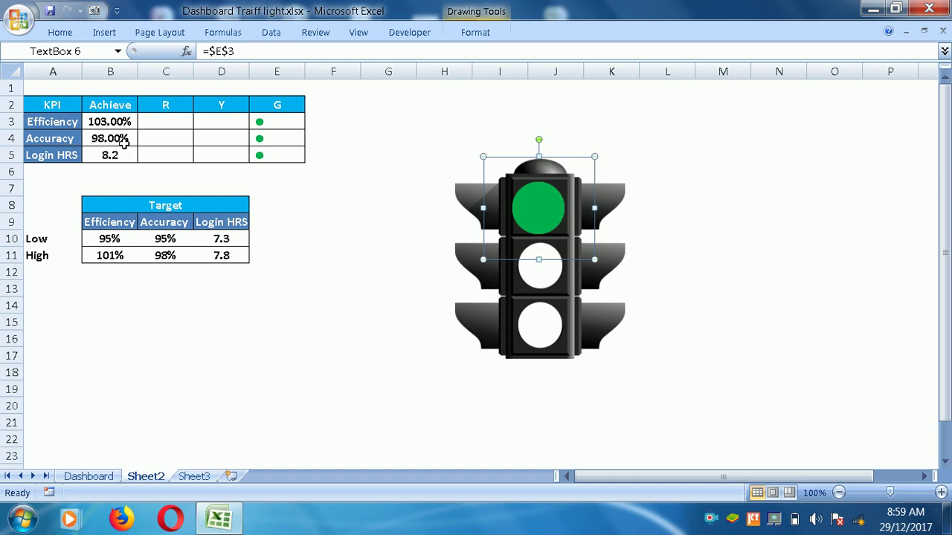
Step: Pick Emp 1, then Emp 2, in A11, checking Sheet2 after each pick
{"action": "left_click", "coordinate": [88, 477]}
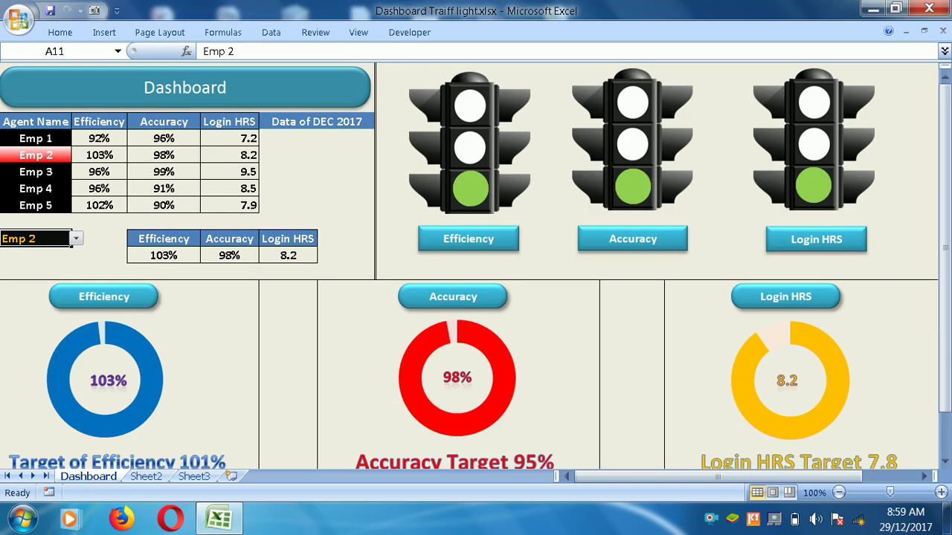
{"action": "left_click", "coordinate": [75, 239]}
{"action": "left_click", "coordinate": [60, 251]}
{"action": "left_click", "coordinate": [60, 256]}
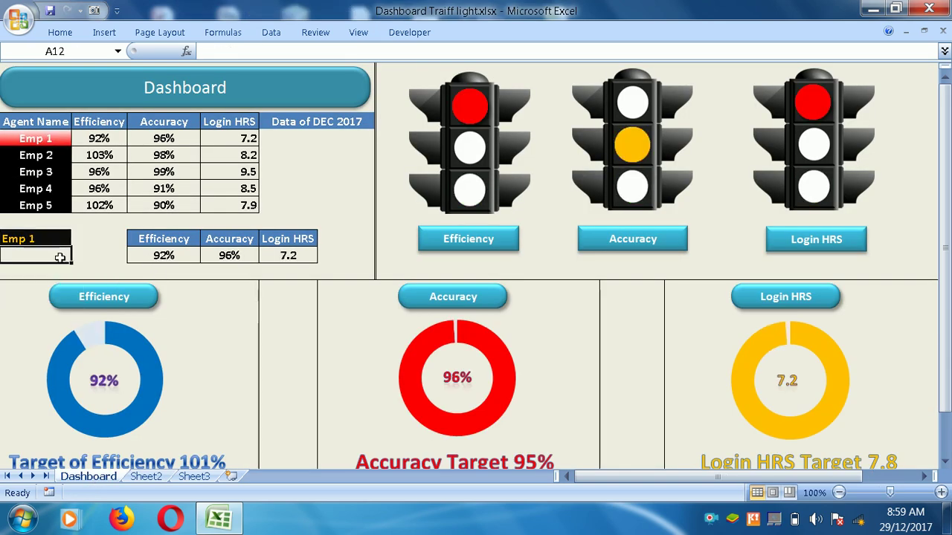
{"action": "left_click", "coordinate": [146, 477]}
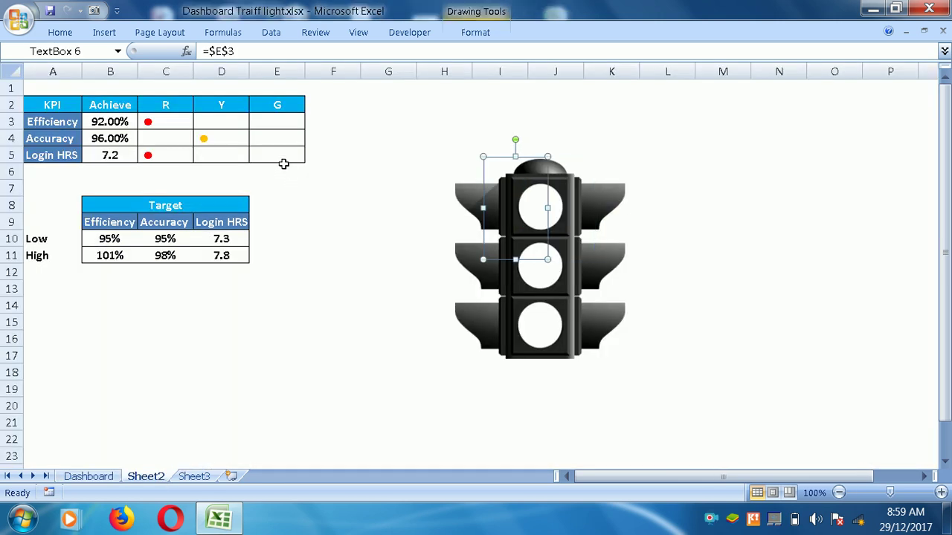
{"action": "left_click", "coordinate": [89, 476]}
{"action": "left_click", "coordinate": [60, 240]}
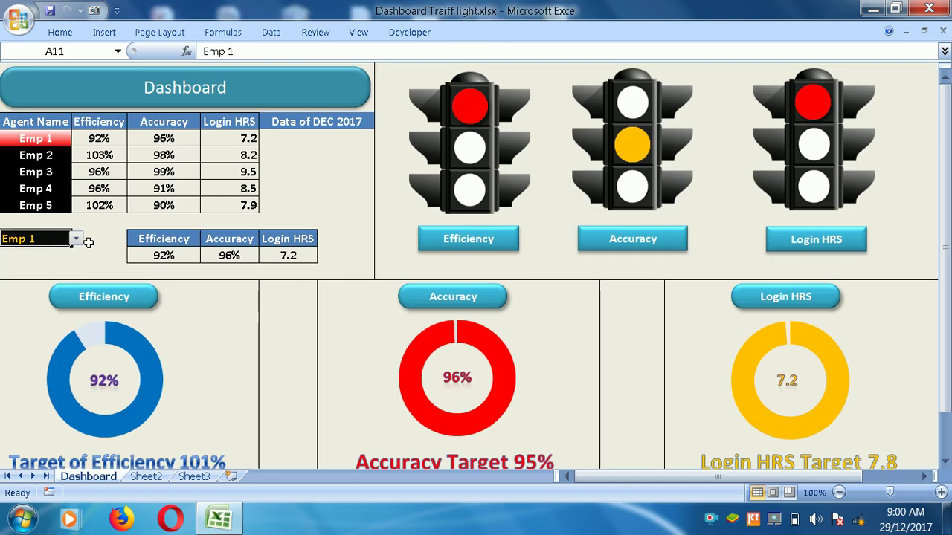
{"action": "left_click", "coordinate": [76, 239]}
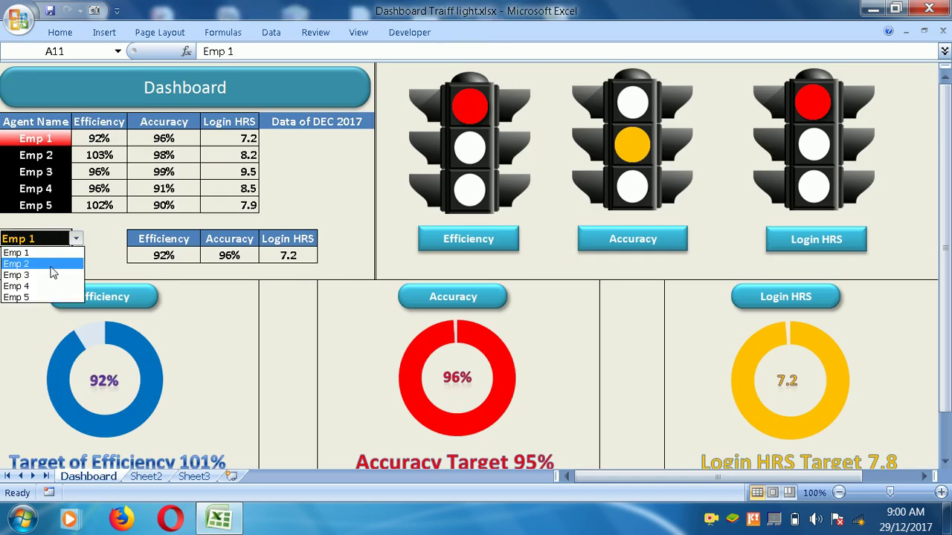
{"action": "left_click", "coordinate": [51, 267]}
{"action": "left_click", "coordinate": [143, 477]}
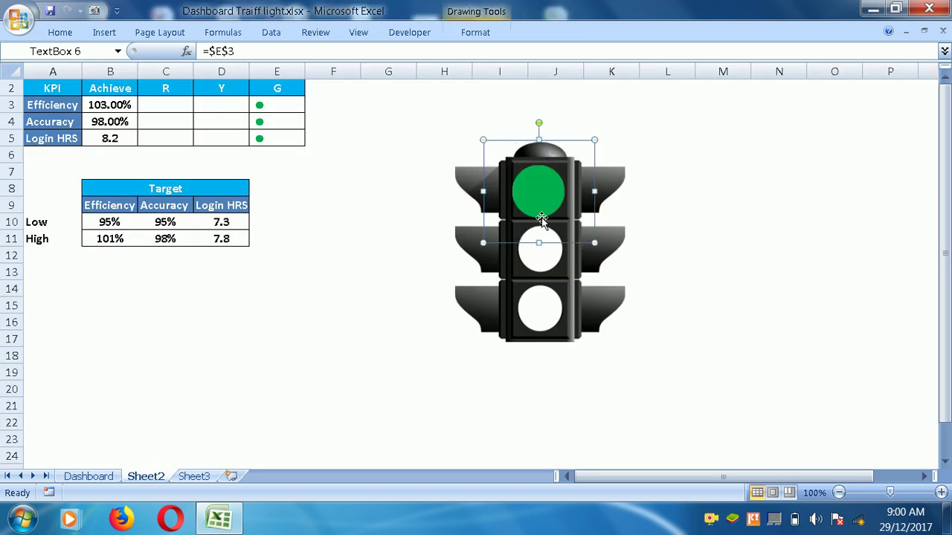
Step: Delete the sample traffic-light picture and the green circle text box from Sheet2
{"action": "left_click", "coordinate": [687, 205]}
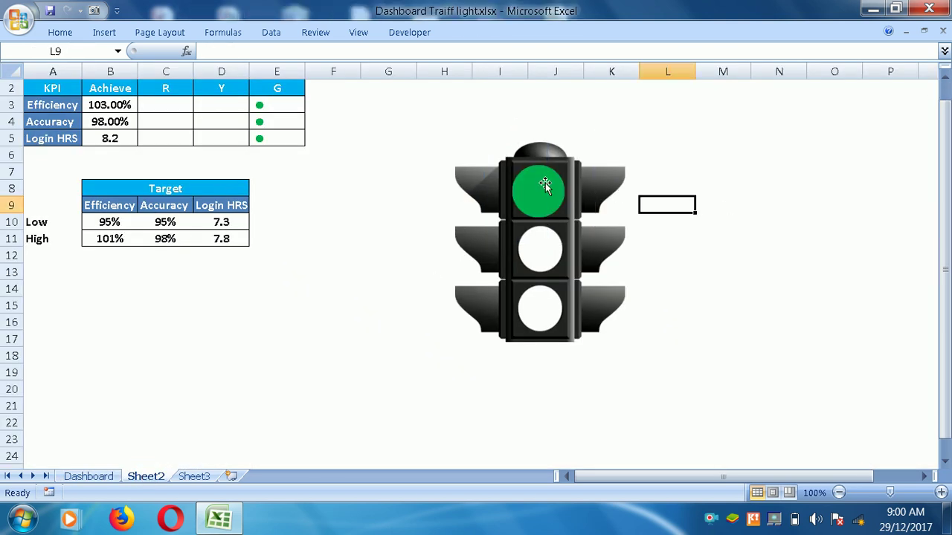
{"action": "left_click", "coordinate": [469, 169]}
{"action": "key", "text": "Delete"}
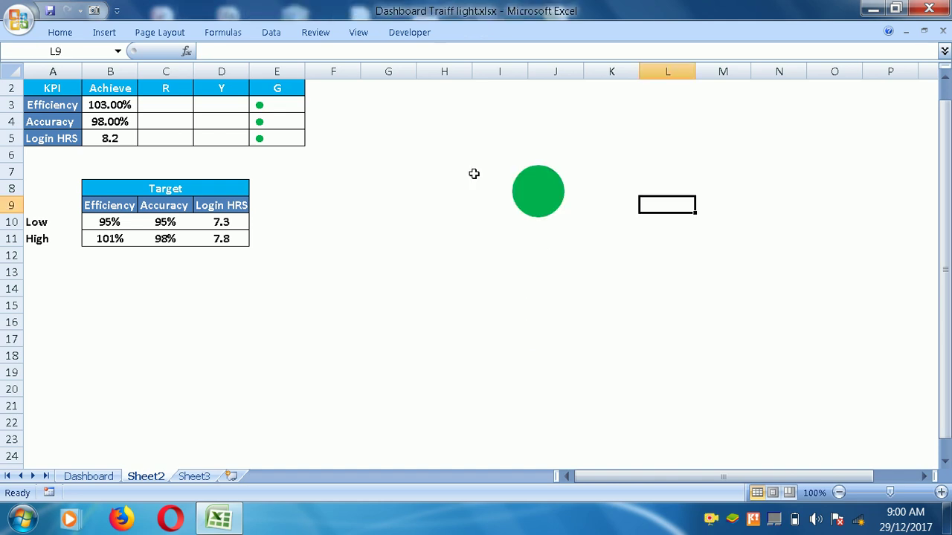
{"action": "left_click", "coordinate": [536, 198]}
{"action": "key", "text": "Delete"}
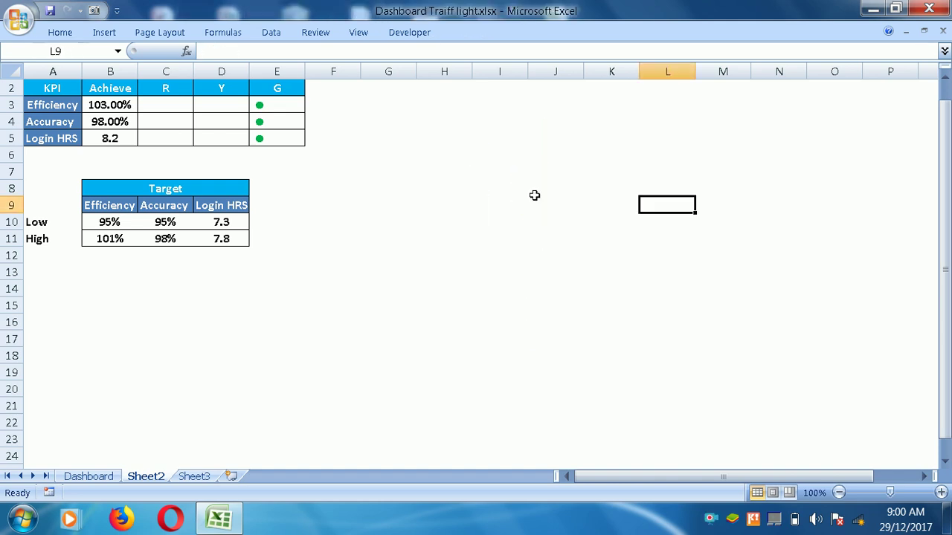
{"action": "left_click", "coordinate": [526, 278]}
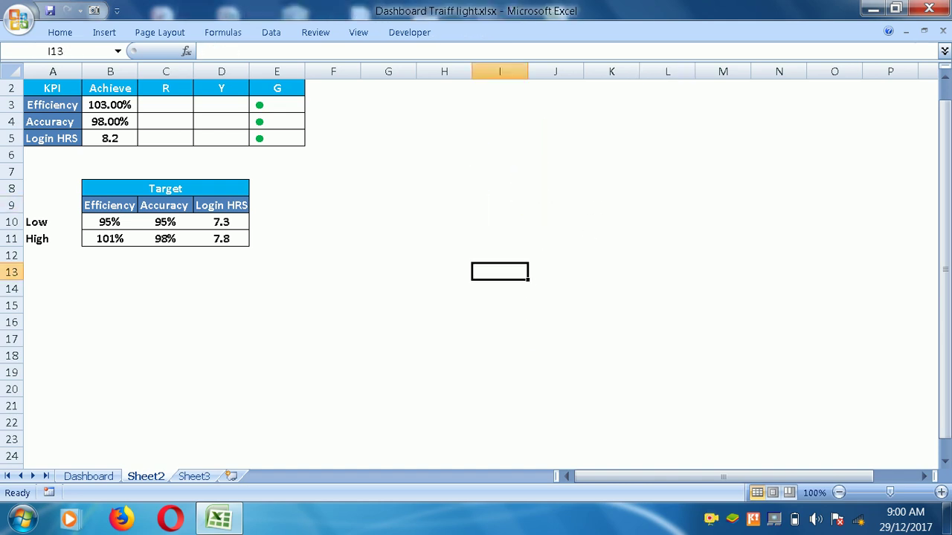
Step: On the Dashboard, try Emp 1 and Emp 2, then settle on Emp 4
{"action": "left_click", "coordinate": [88, 476]}
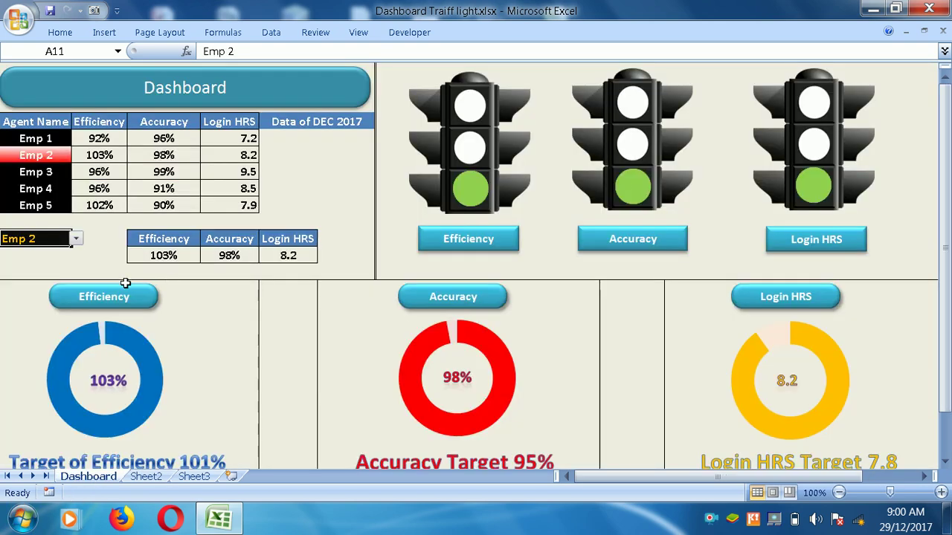
{"action": "left_click", "coordinate": [76, 238]}
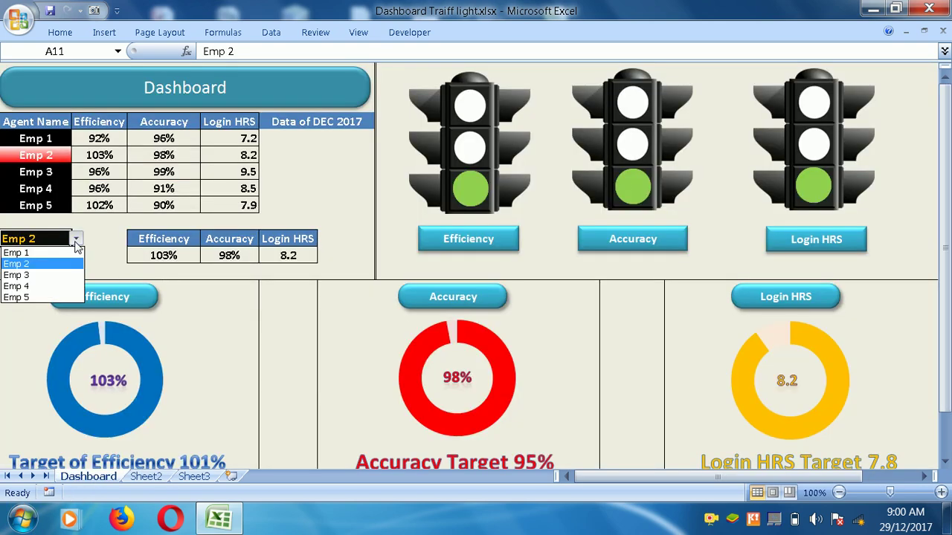
{"action": "left_click", "coordinate": [39, 253]}
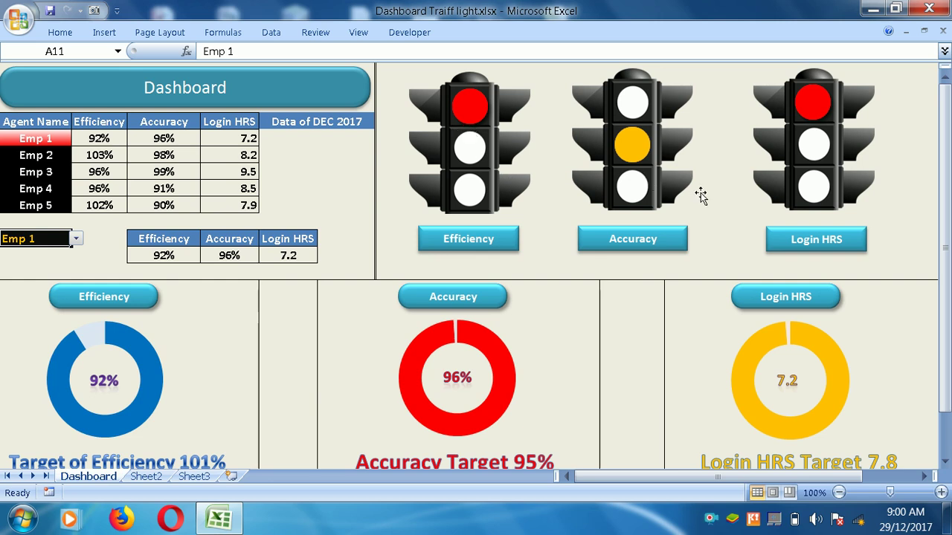
{"action": "left_click", "coordinate": [76, 238]}
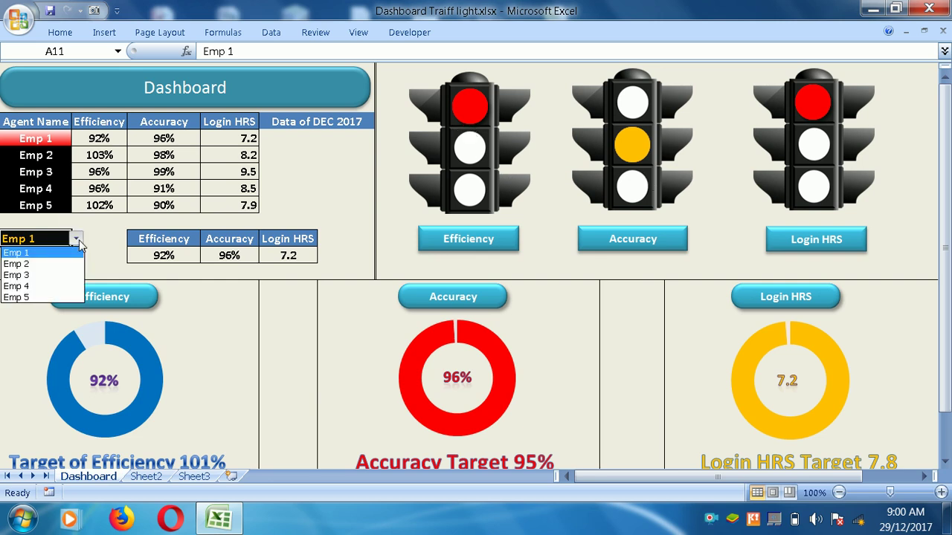
{"action": "left_click", "coordinate": [47, 264]}
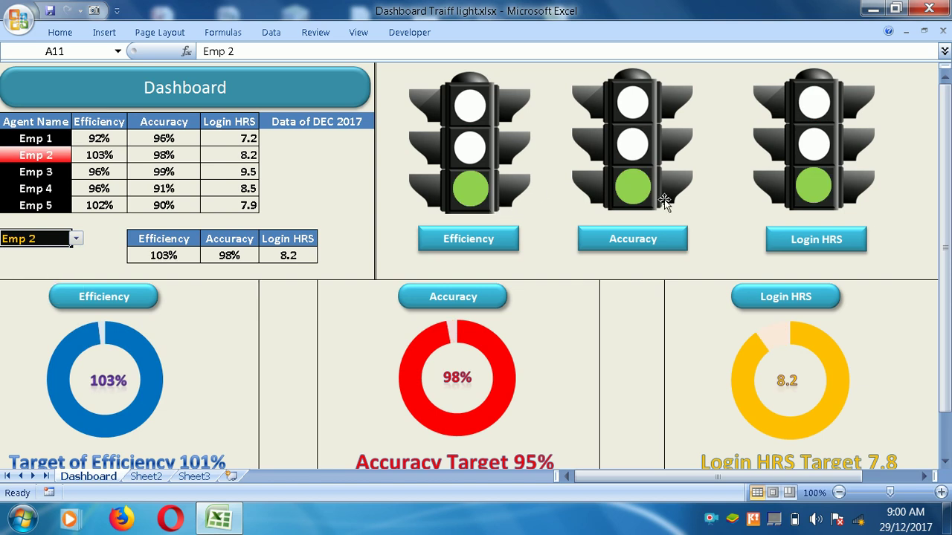
{"action": "left_click", "coordinate": [77, 239]}
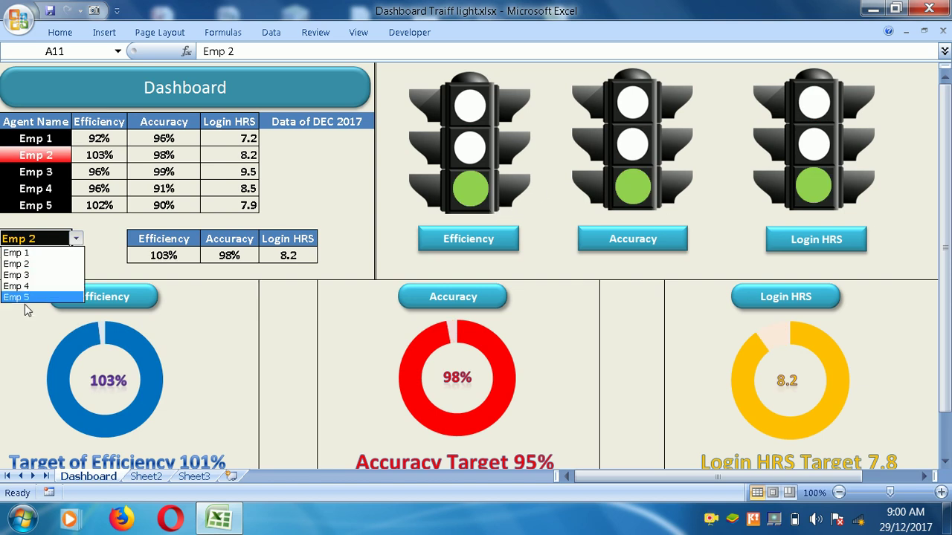
{"action": "left_click", "coordinate": [17, 286]}
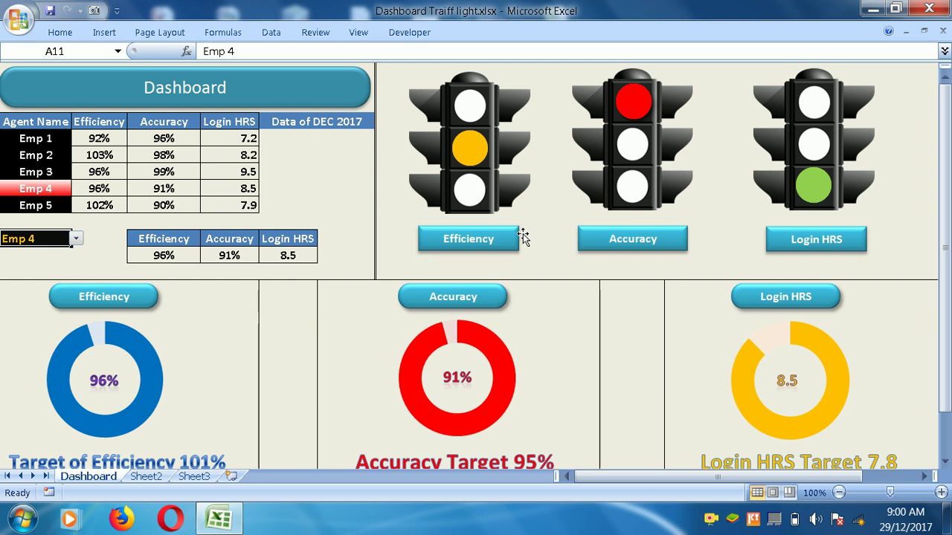
{"action": "left_click", "coordinate": [97, 305]}
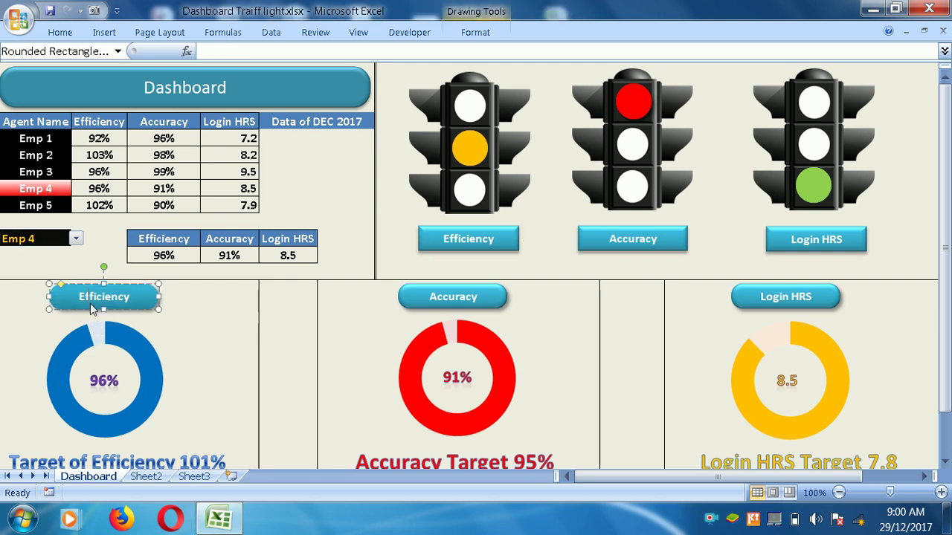
Step: Draw a trial rounded rectangle between the Efficiency and Accuracy charts, then delete it
{"action": "left_click", "coordinate": [472, 32]}
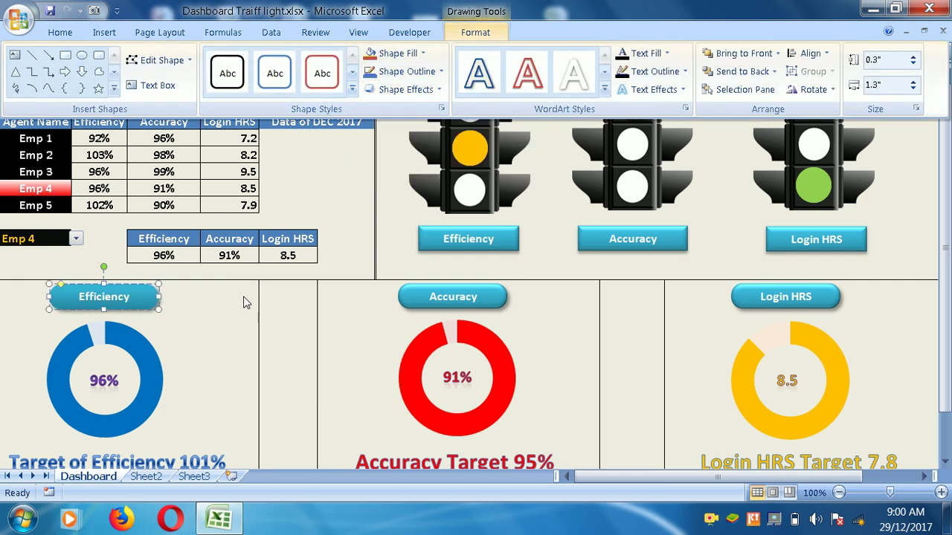
{"action": "left_click", "coordinate": [289, 297]}
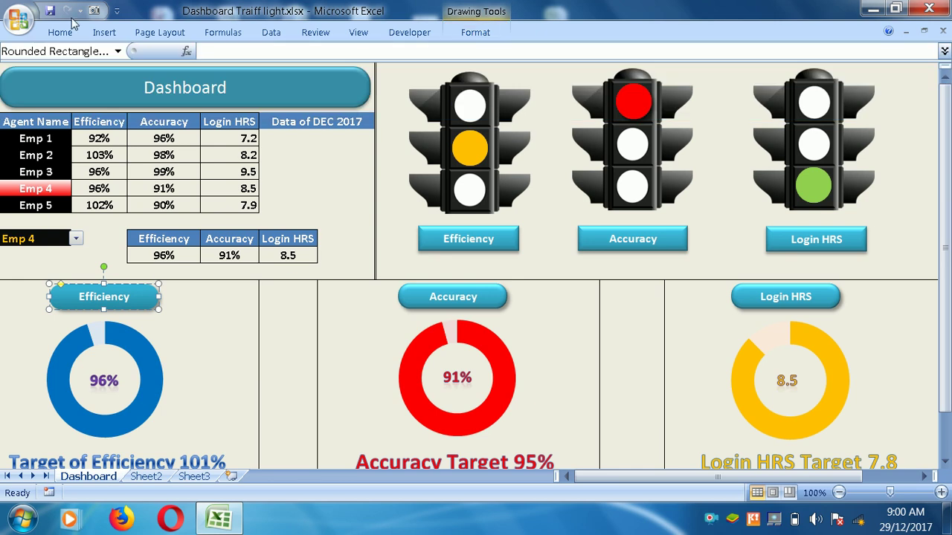
{"action": "left_click", "coordinate": [99, 37]}
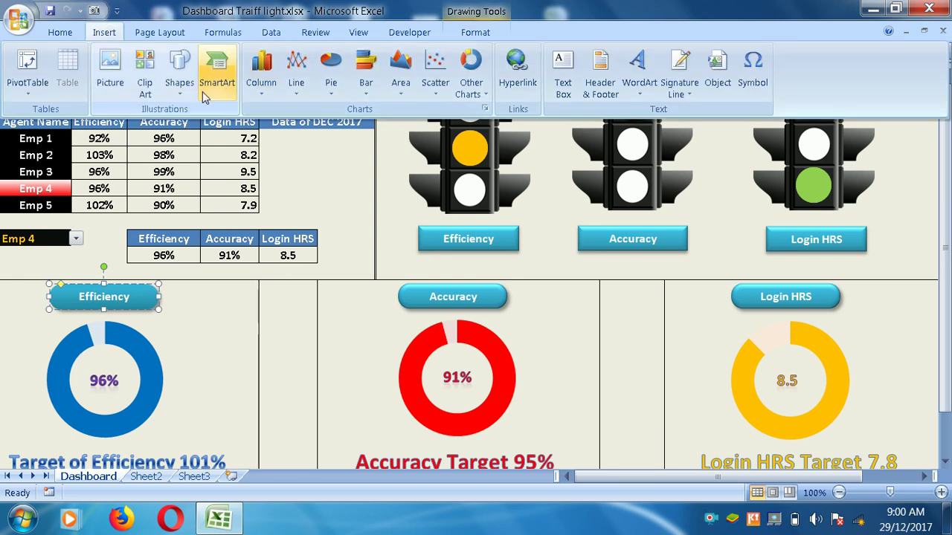
{"action": "left_click", "coordinate": [296, 308]}
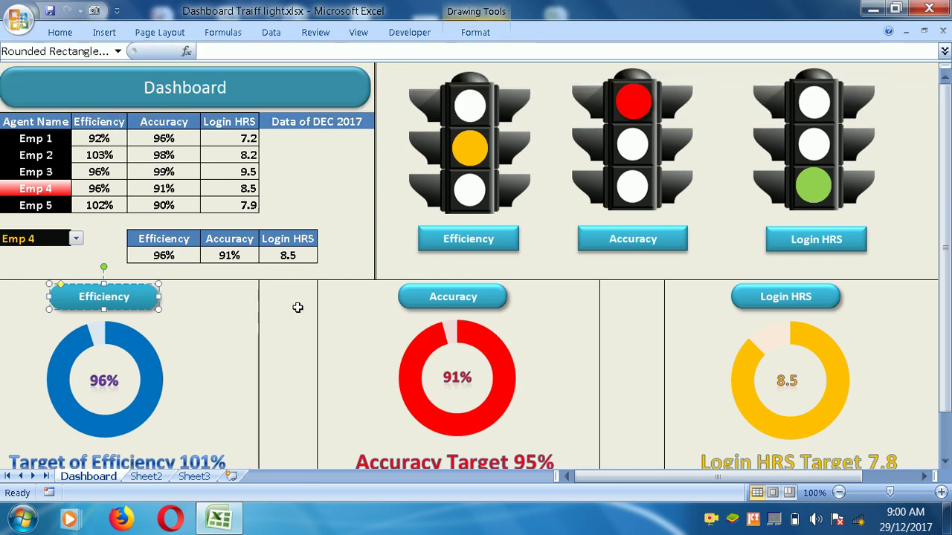
{"action": "left_click", "coordinate": [212, 293]}
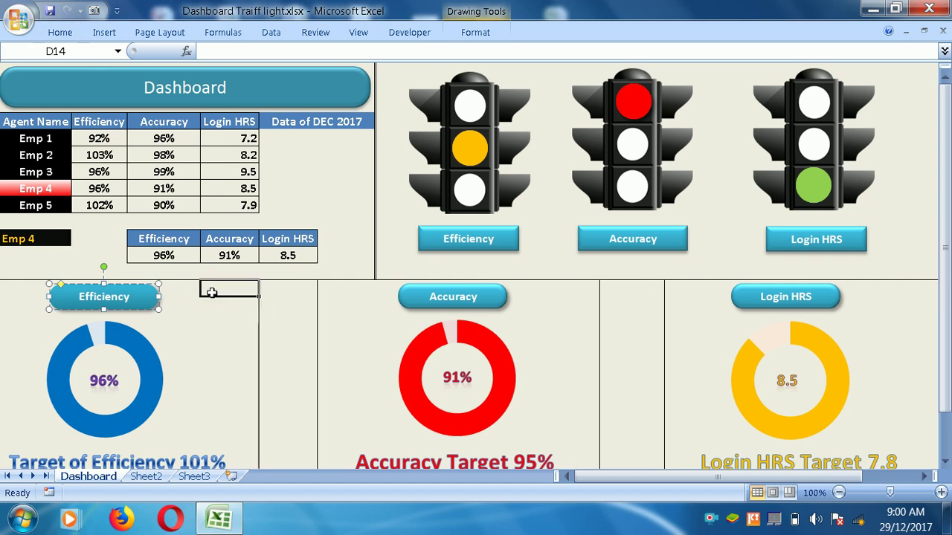
{"action": "left_click", "coordinate": [61, 34]}
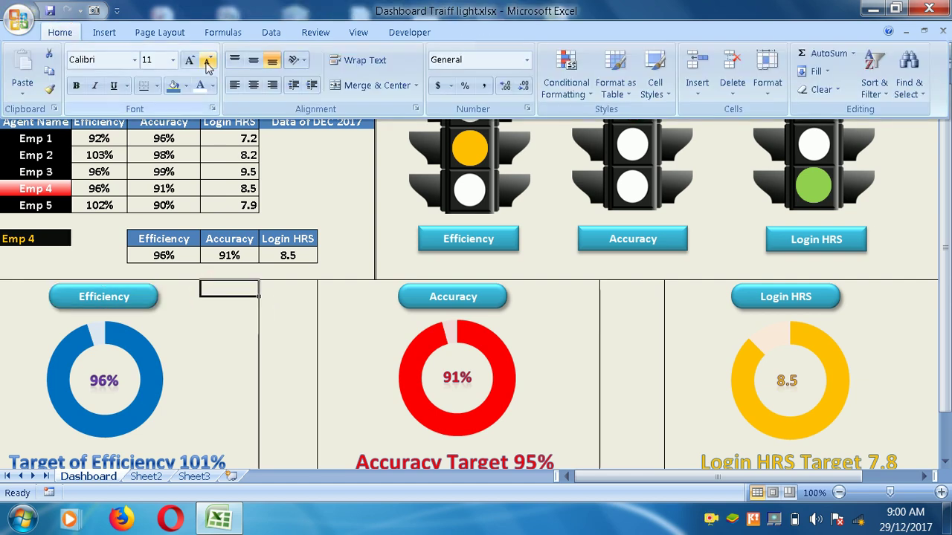
{"action": "left_click", "coordinate": [106, 32]}
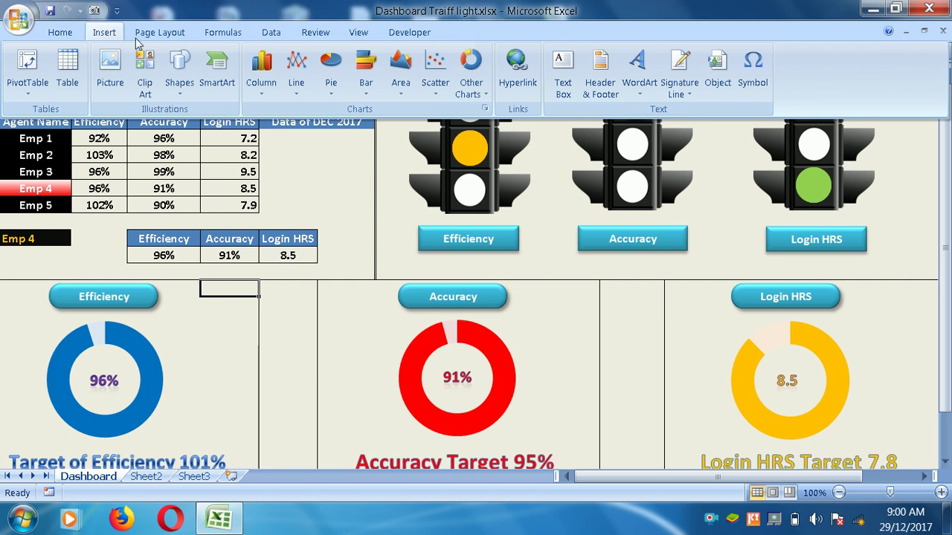
{"action": "left_click", "coordinate": [177, 90]}
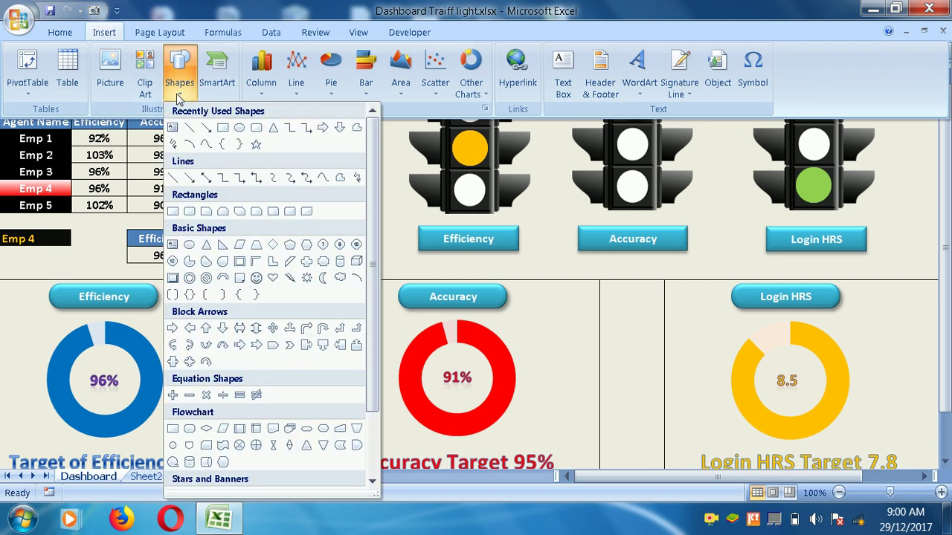
{"action": "left_click", "coordinate": [191, 212]}
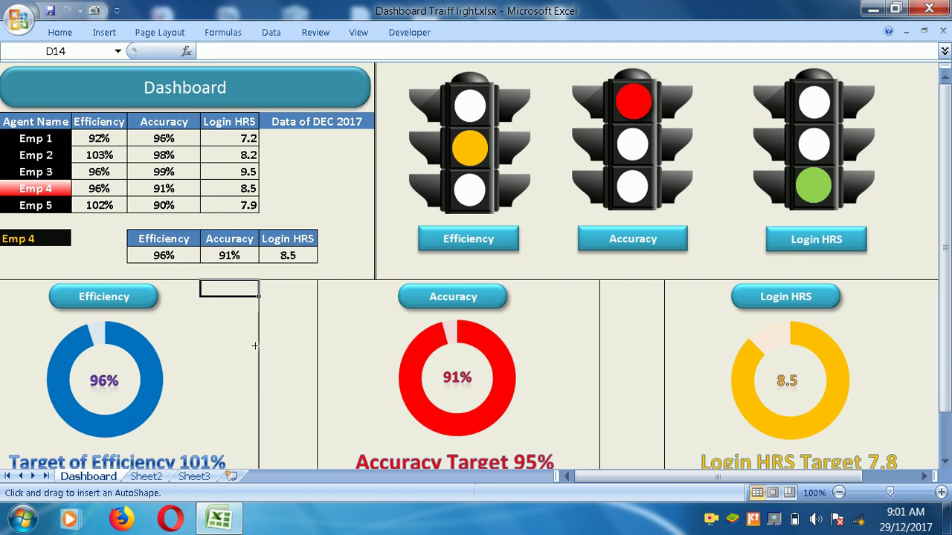
{"action": "left_click_drag", "start_coordinate": [240, 335], "coordinate": [325, 418]}
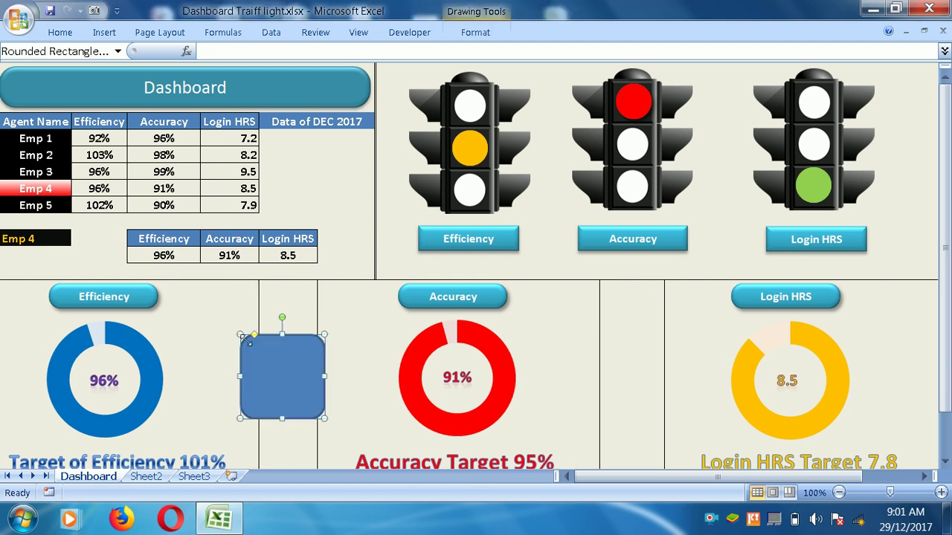
{"action": "key", "text": "Delete"}
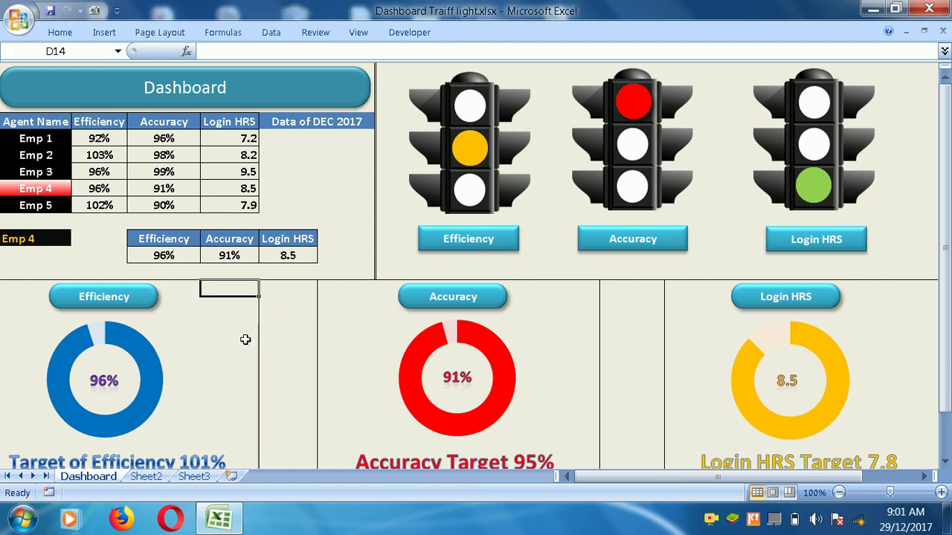
Step: Correct the Efficiency label text by replacing its last letter with 'i'
{"action": "left_click", "coordinate": [94, 300]}
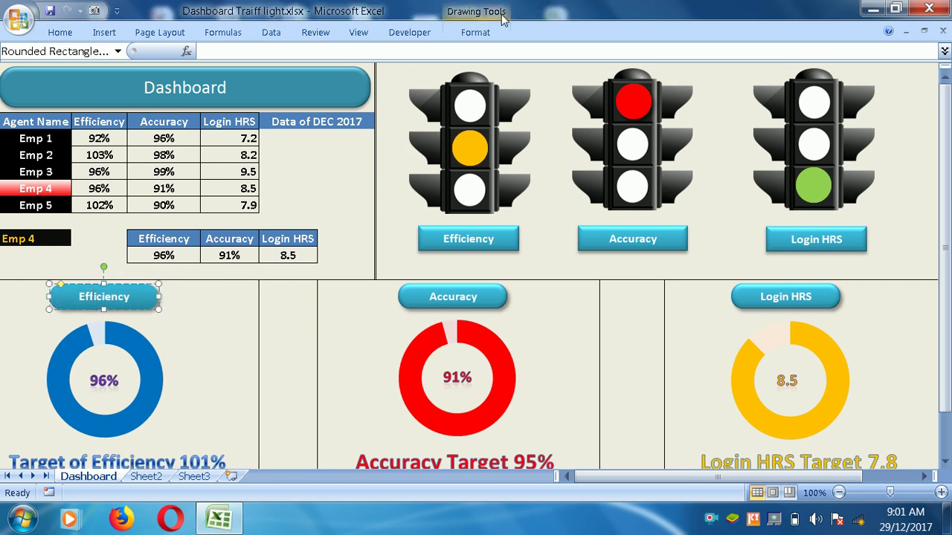
{"action": "left_click", "coordinate": [480, 31]}
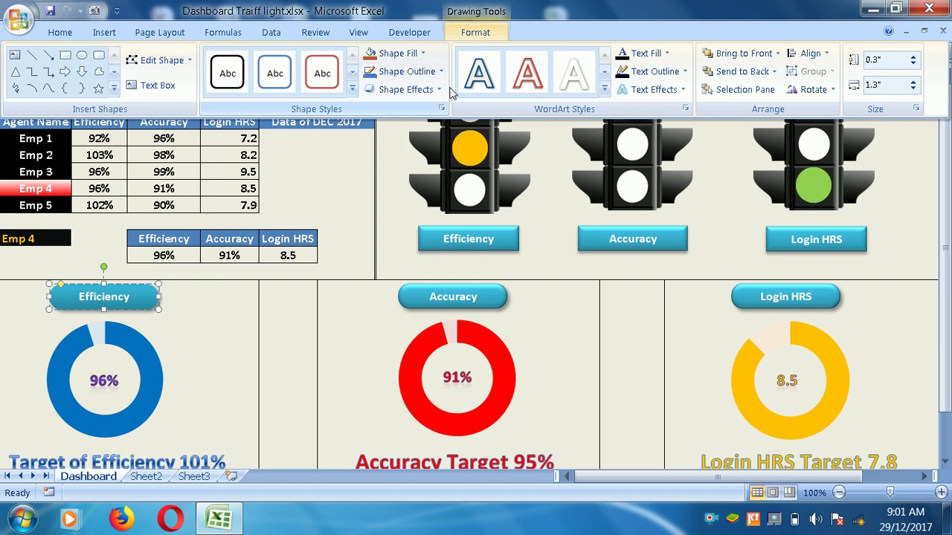
{"action": "left_click", "coordinate": [294, 336]}
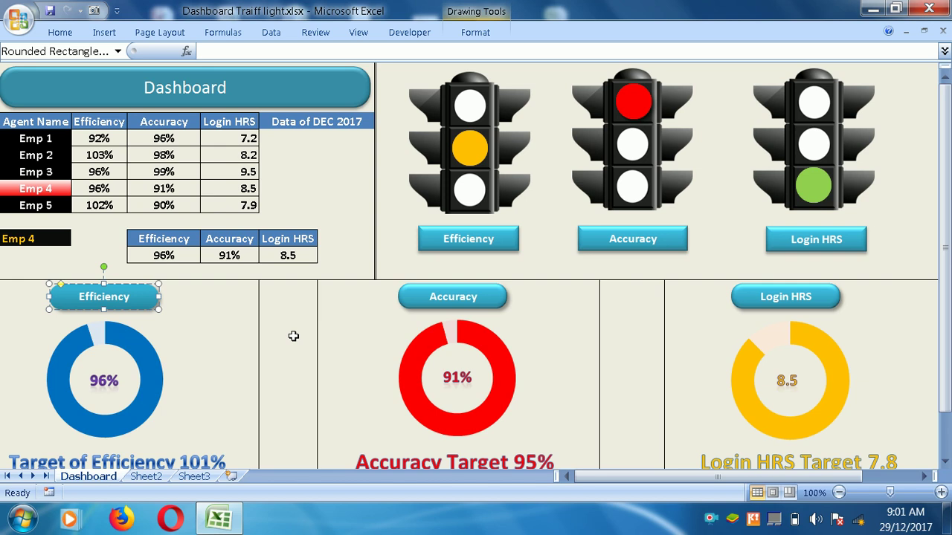
{"action": "key", "text": "BackSpace"}
{"action": "type", "text": "i"}
{"action": "left_click", "coordinate": [295, 337]}
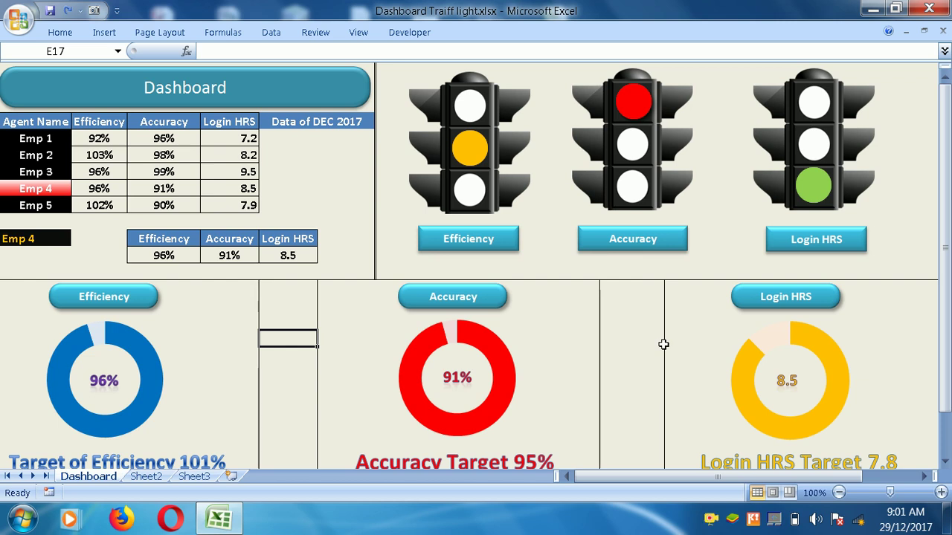
Step: Check the Efficiency chart's source and C13's =101%-C12 formula, then select C12:C13
{"action": "left_click", "coordinate": [158, 405]}
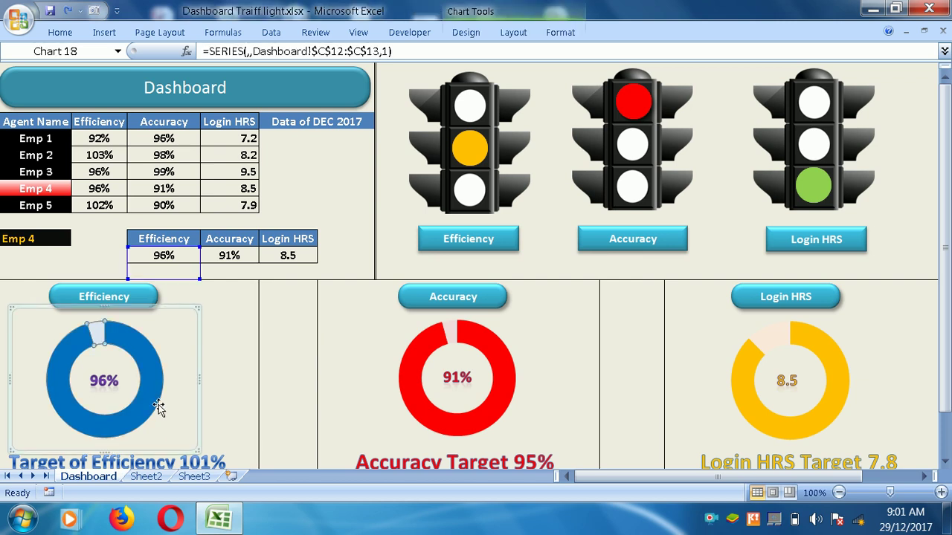
{"action": "left_click", "coordinate": [174, 279]}
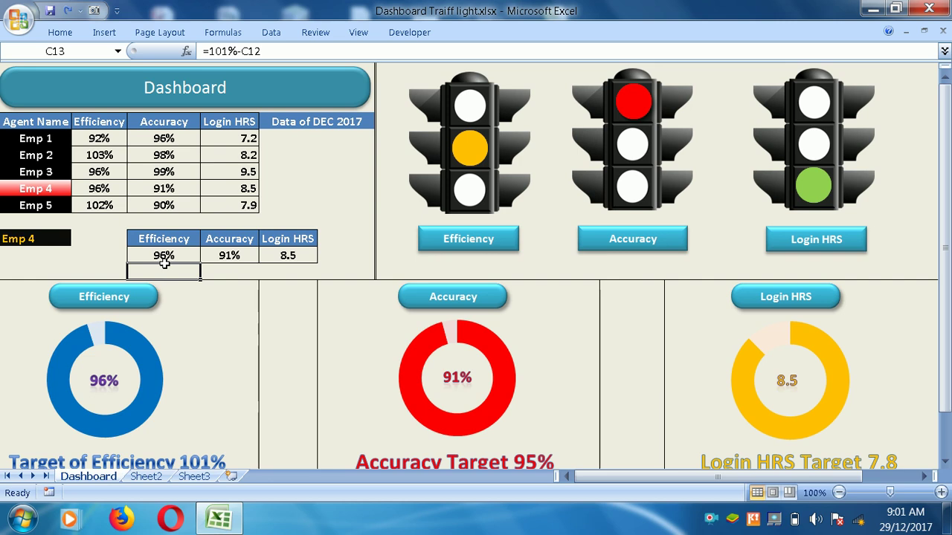
{"action": "key", "text": "Return"}
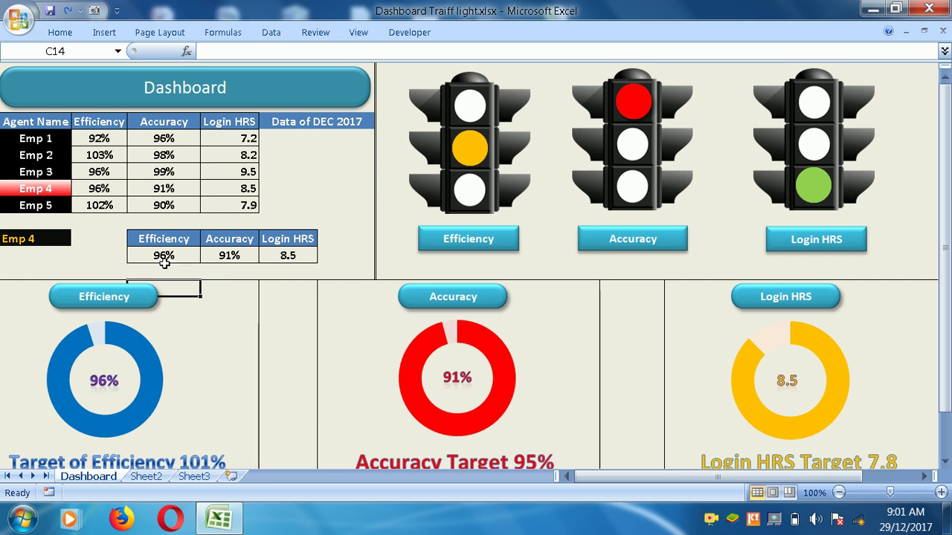
{"action": "left_click", "coordinate": [165, 276]}
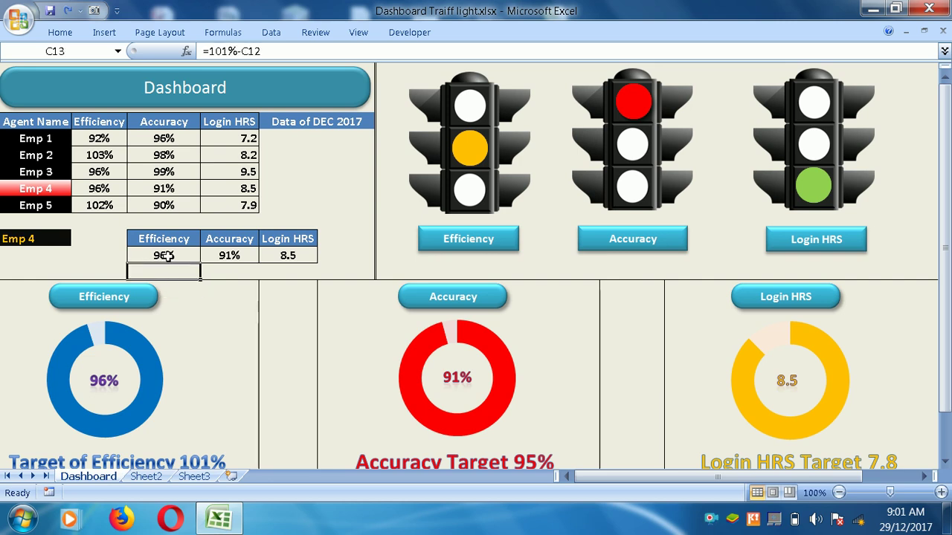
{"action": "left_click", "coordinate": [165, 255]}
{"action": "key", "text": "shift+Down"}
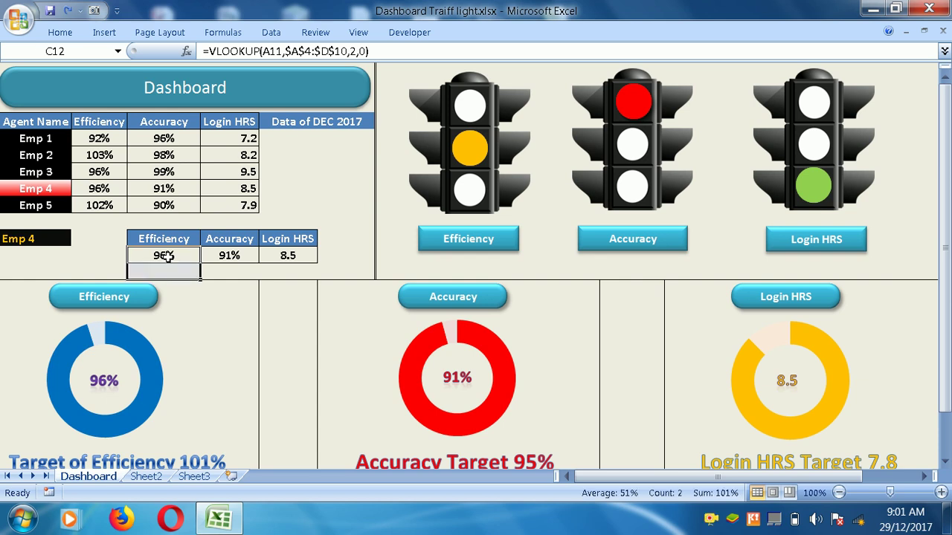
Step: Insert a doughnut chart of C12:C13 and enlarge its doughnut hole
{"action": "left_click", "coordinate": [102, 32]}
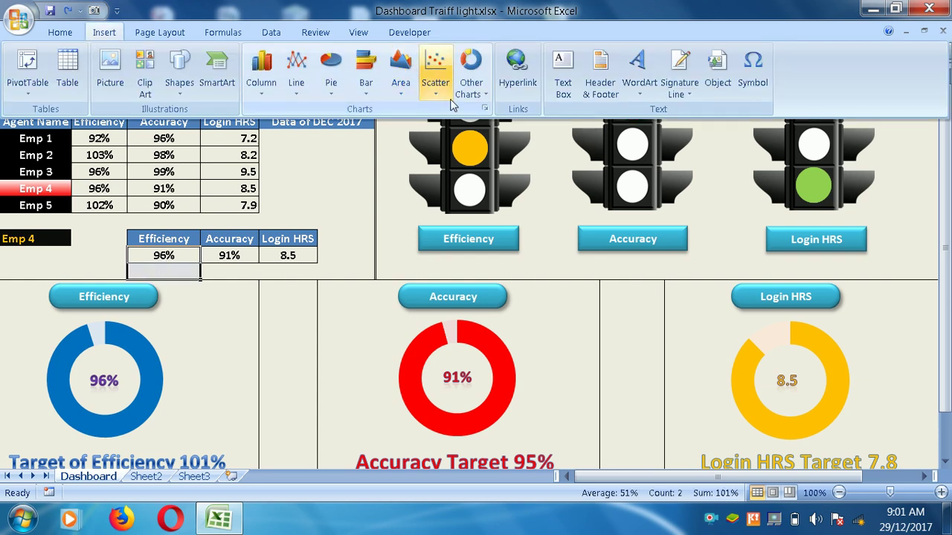
{"action": "left_click", "coordinate": [482, 102]}
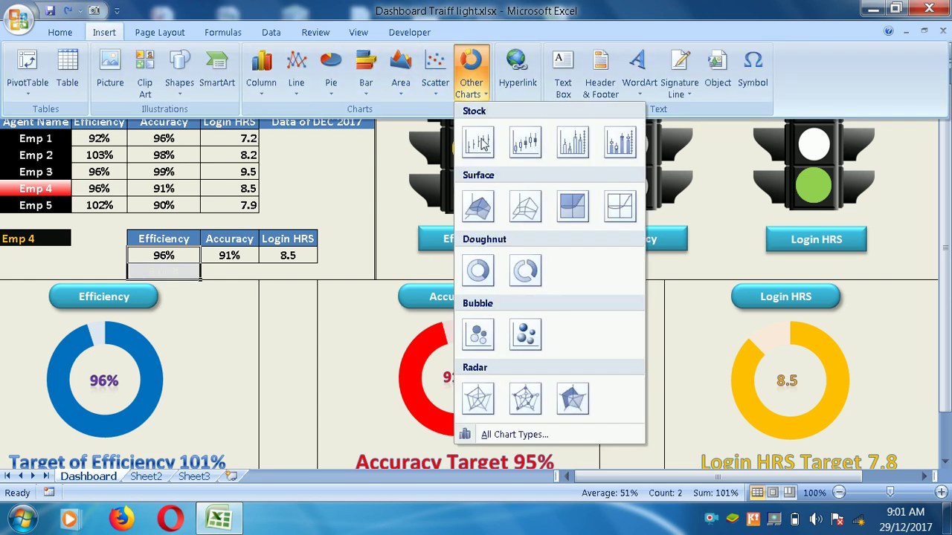
{"action": "left_click", "coordinate": [476, 271]}
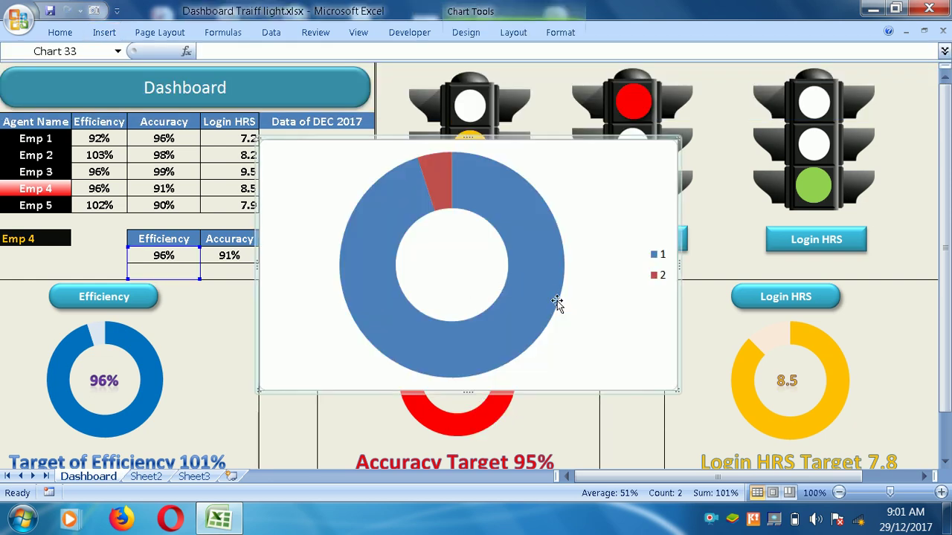
{"action": "right_click", "coordinate": [547, 298]}
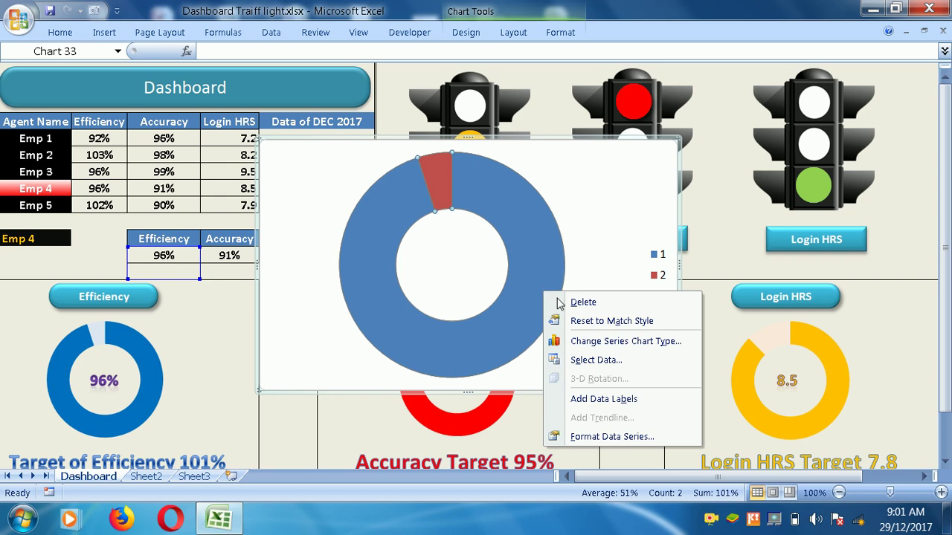
{"action": "left_click", "coordinate": [609, 437]}
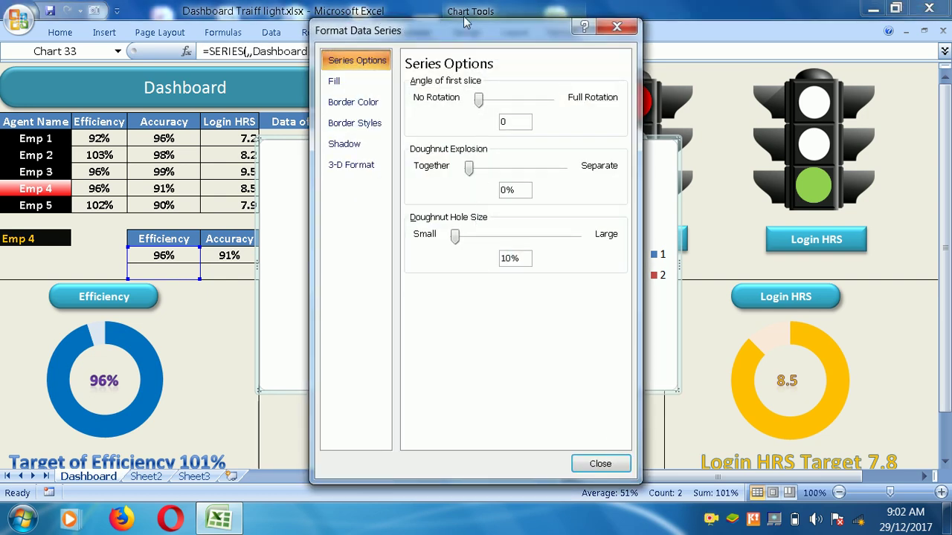
{"action": "left_click_drag", "start_coordinate": [465, 28], "coordinate": [664, 9]}
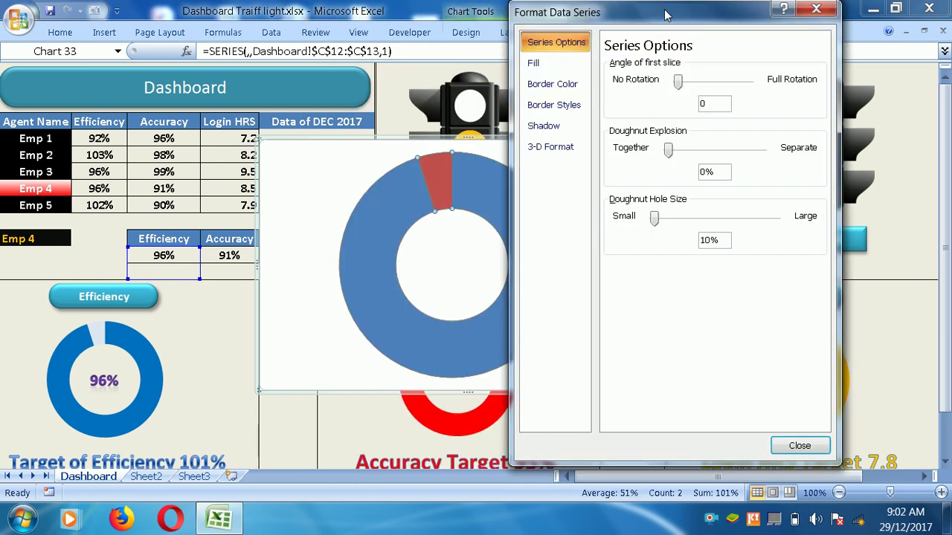
{"action": "left_click_drag", "start_coordinate": [654, 218], "coordinate": [718, 234]}
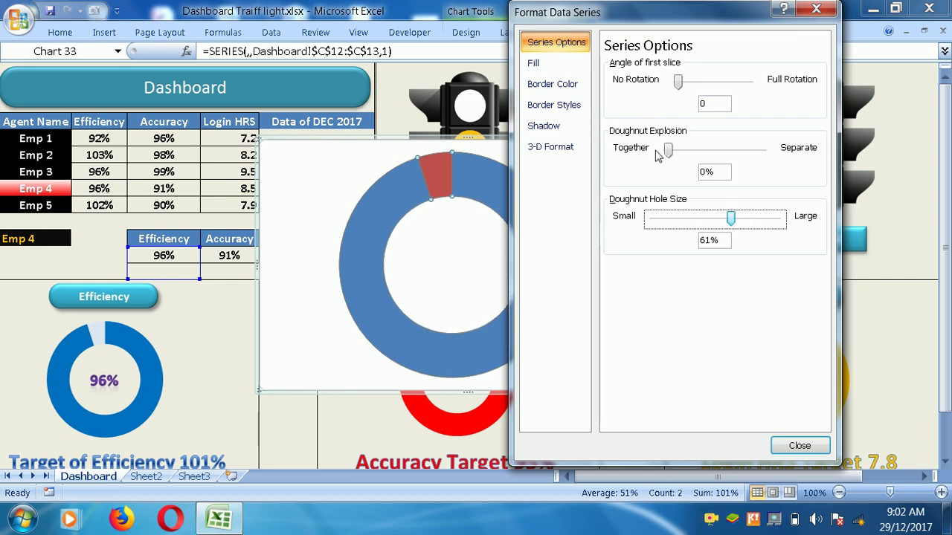
Step: Give the doughnut series a solid red fill, try a pale pink tint, then select the remainder slice
{"action": "left_click", "coordinate": [537, 65]}
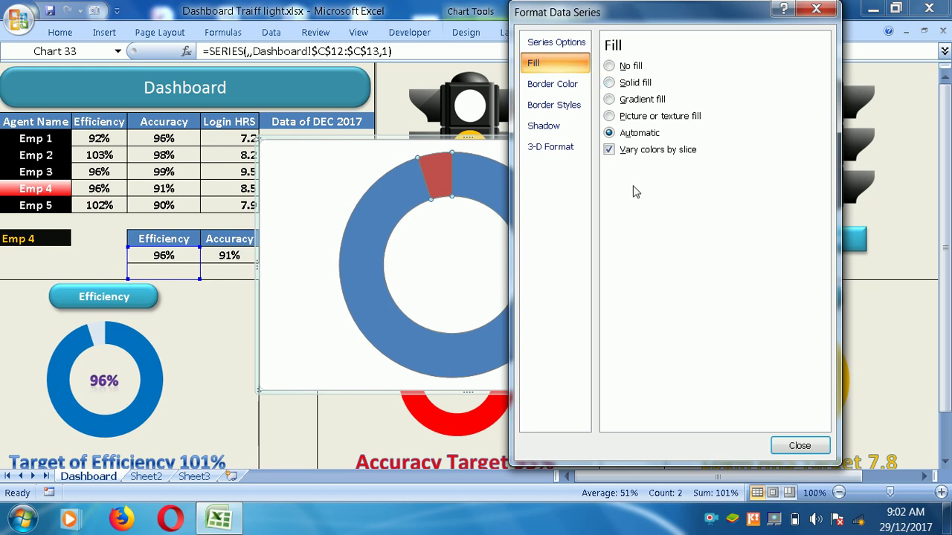
{"action": "left_click", "coordinate": [611, 84]}
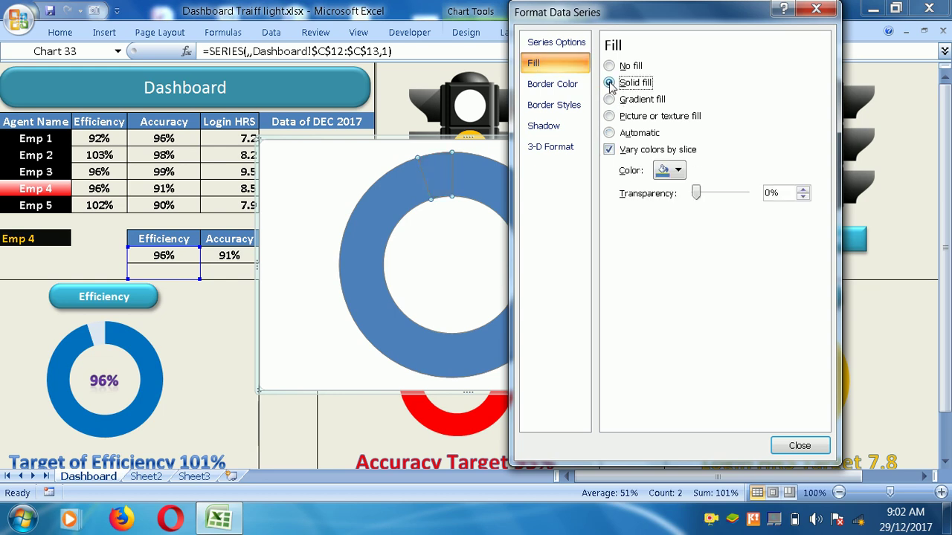
{"action": "left_click", "coordinate": [679, 171]}
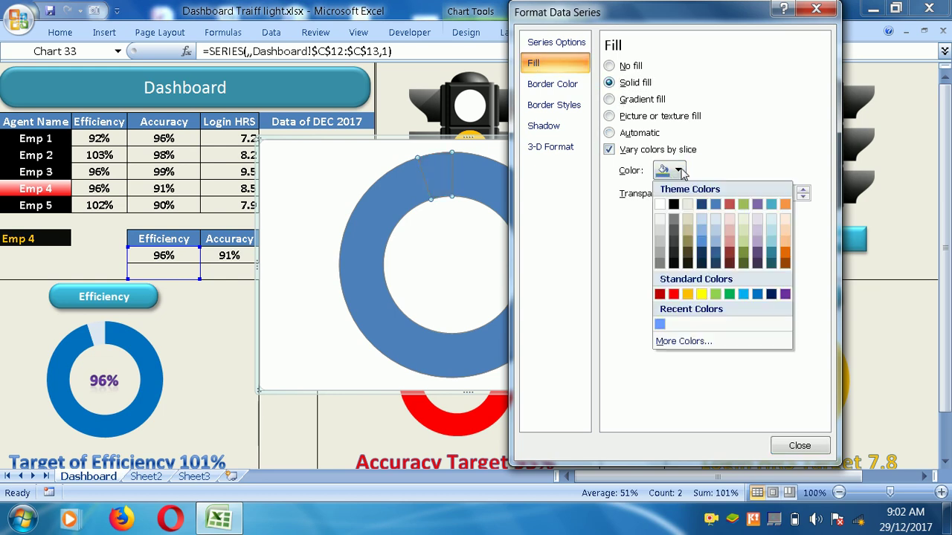
{"action": "left_click", "coordinate": [674, 295]}
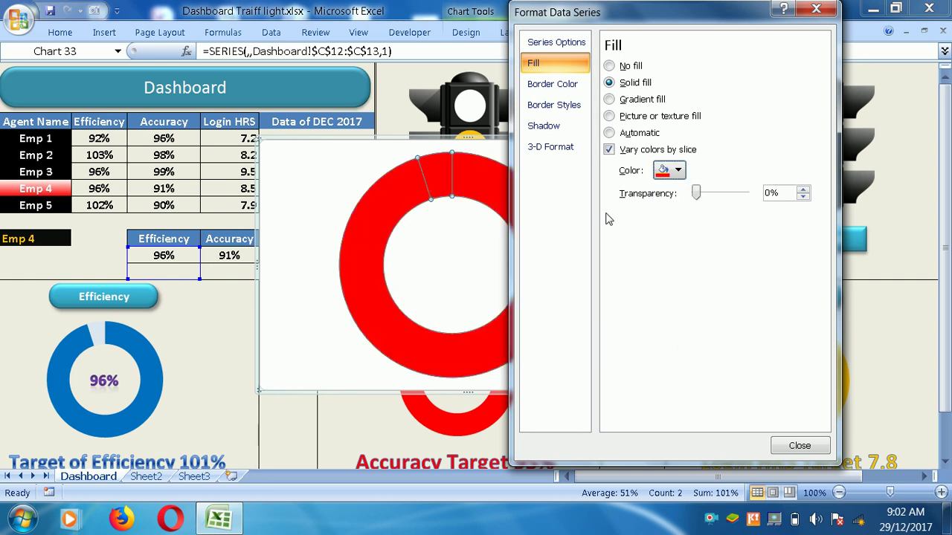
{"action": "left_click", "coordinate": [440, 179]}
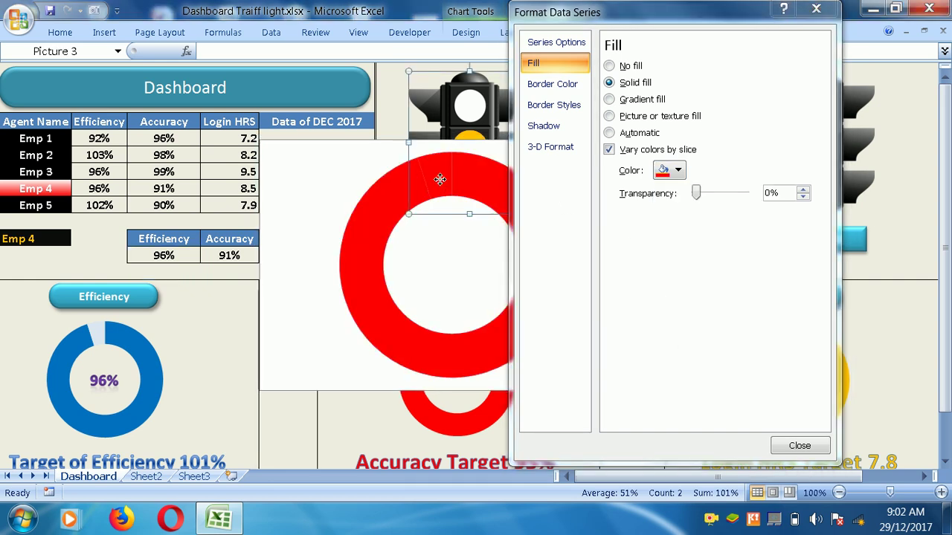
{"action": "left_click", "coordinate": [446, 190]}
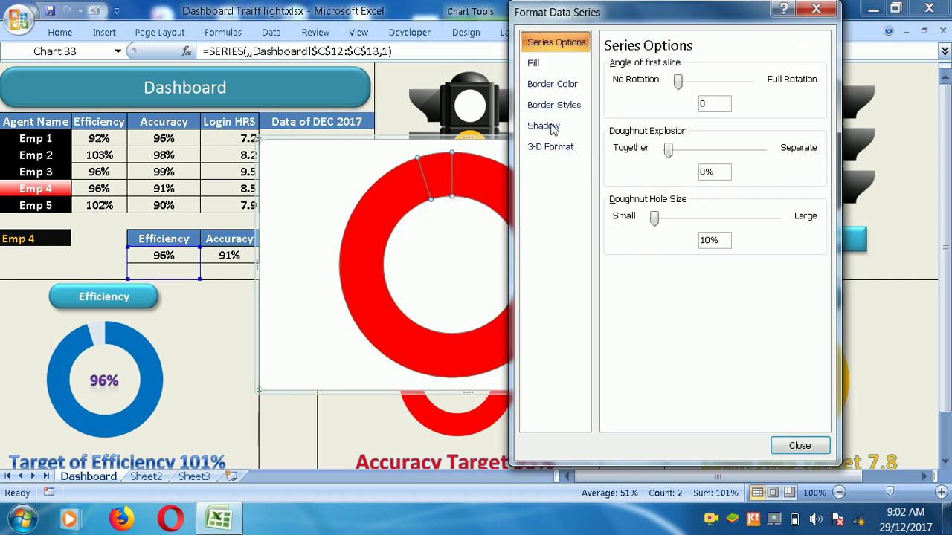
{"action": "left_click", "coordinate": [535, 63]}
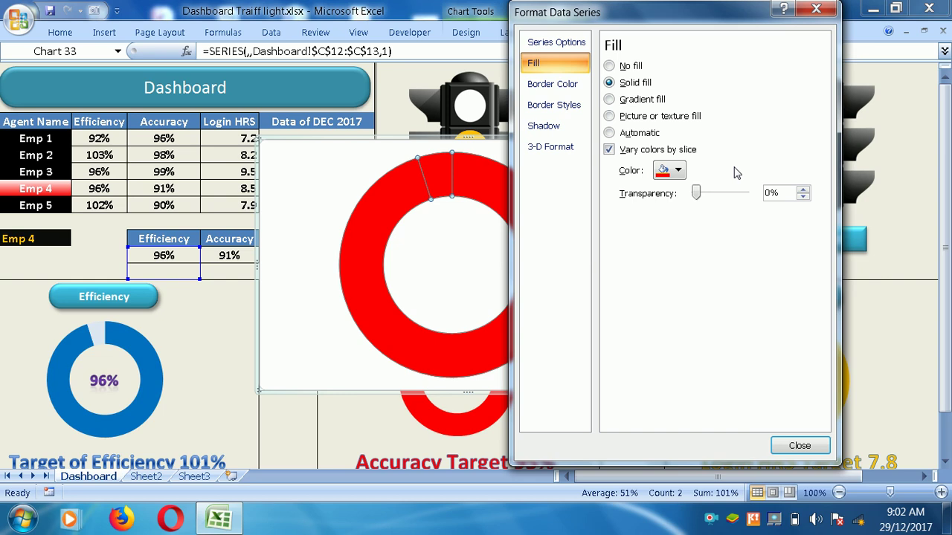
{"action": "left_click", "coordinate": [679, 172]}
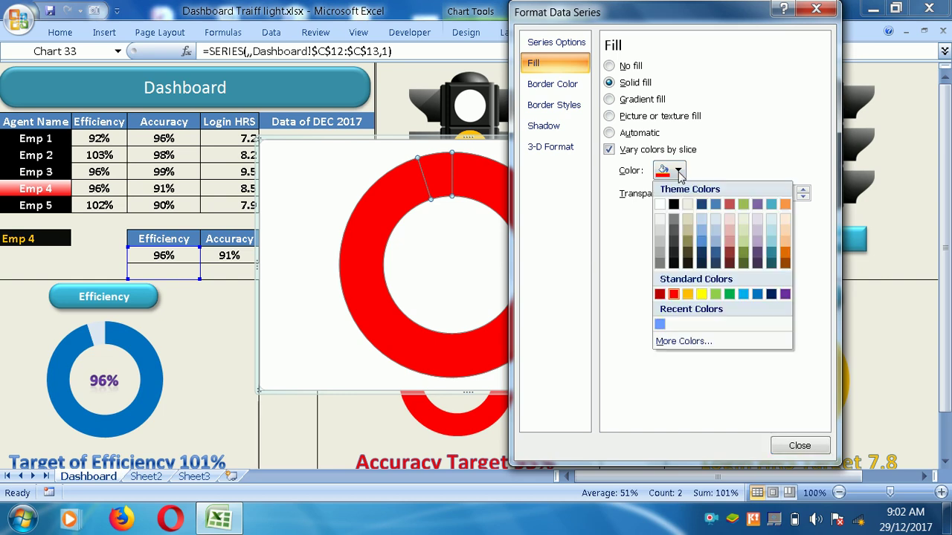
{"action": "left_click", "coordinate": [730, 220]}
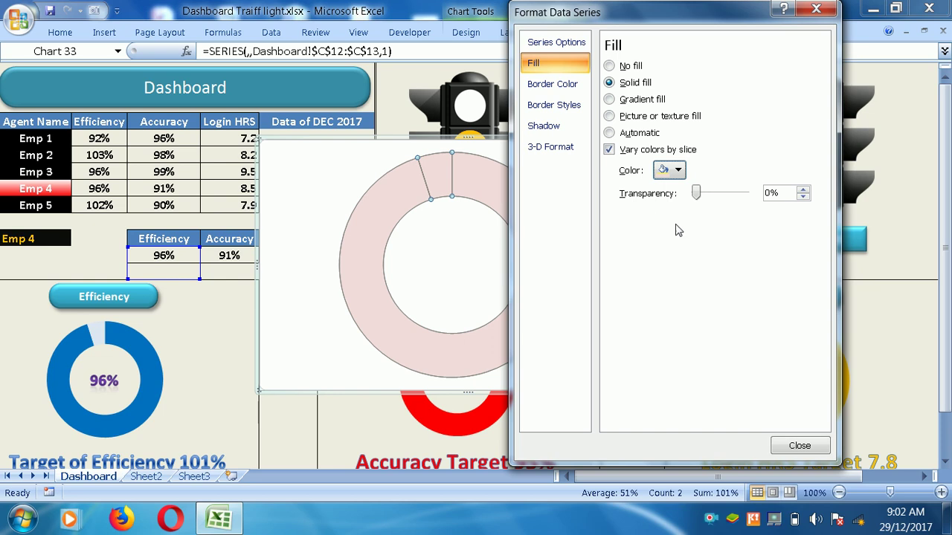
{"action": "left_click", "coordinate": [800, 446]}
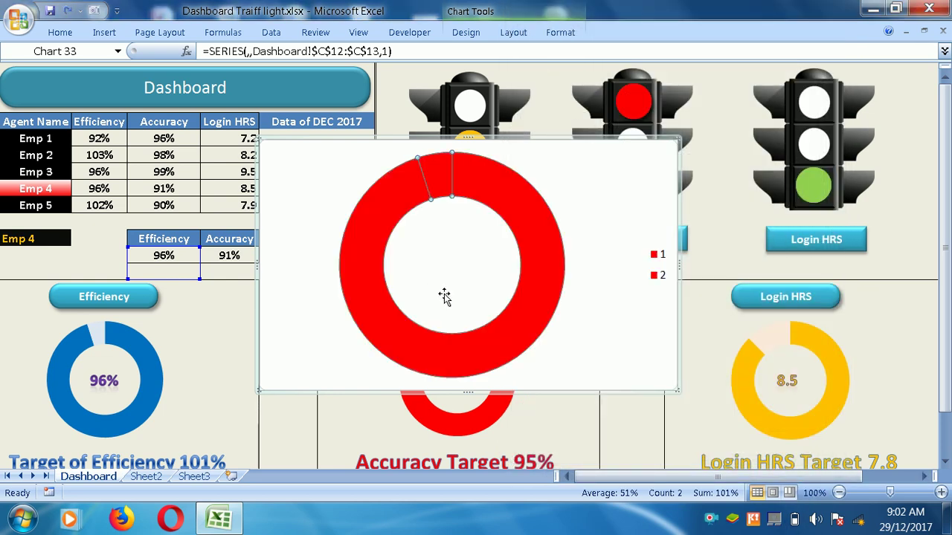
{"action": "left_click", "coordinate": [442, 191]}
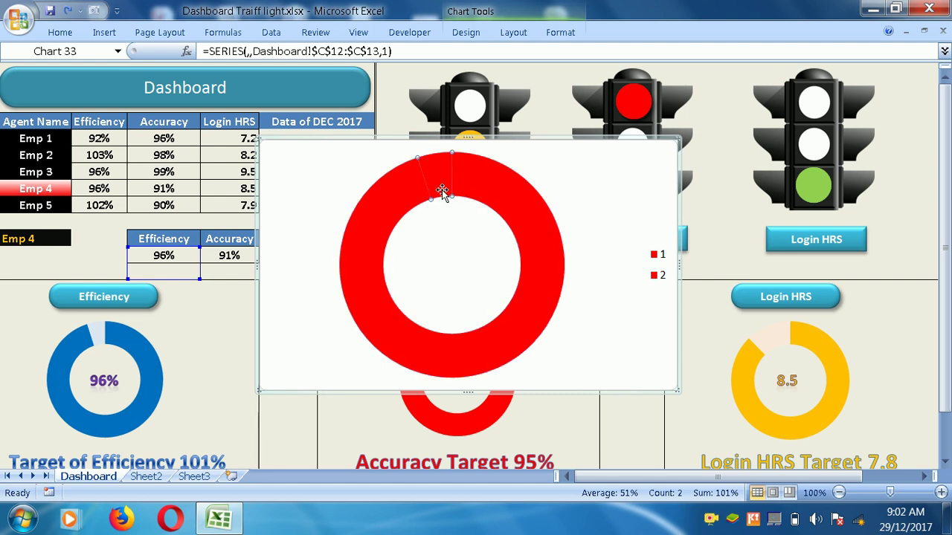
Step: Colour the remainder slice pale pink with about 41% transparency
{"action": "right_click", "coordinate": [442, 192]}
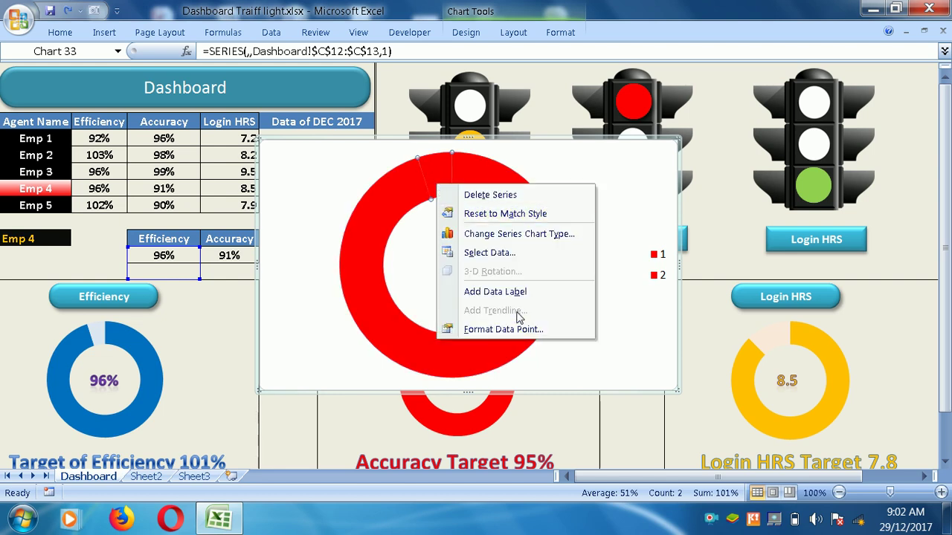
{"action": "left_click", "coordinate": [503, 330]}
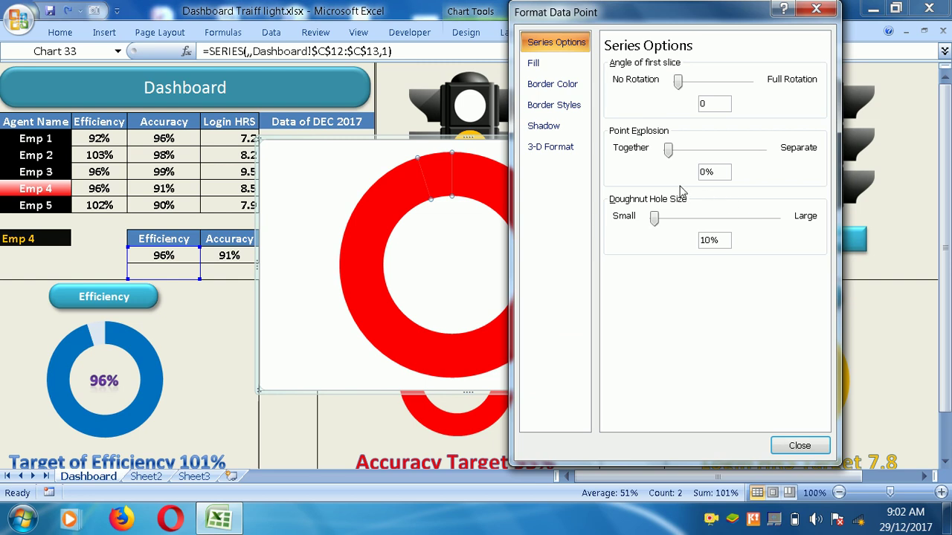
{"action": "left_click", "coordinate": [532, 64]}
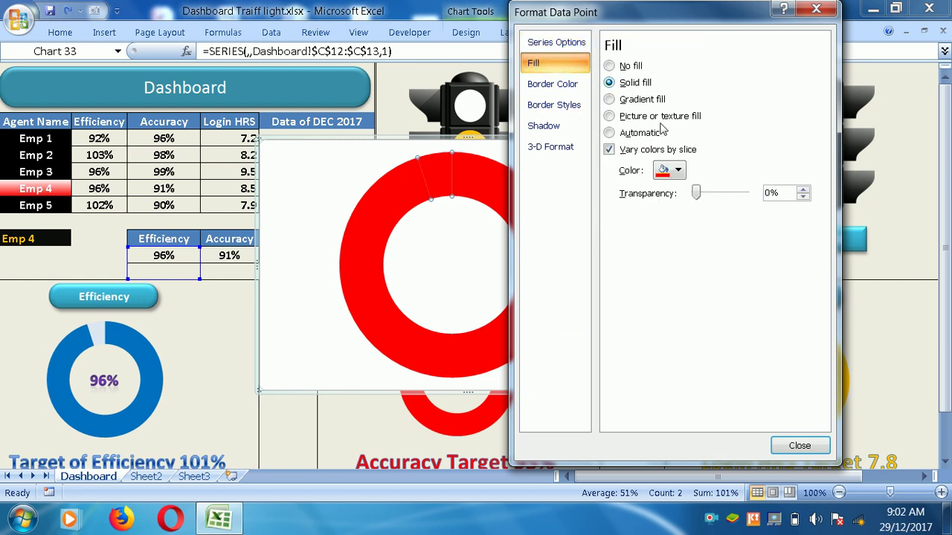
{"action": "left_click", "coordinate": [679, 171]}
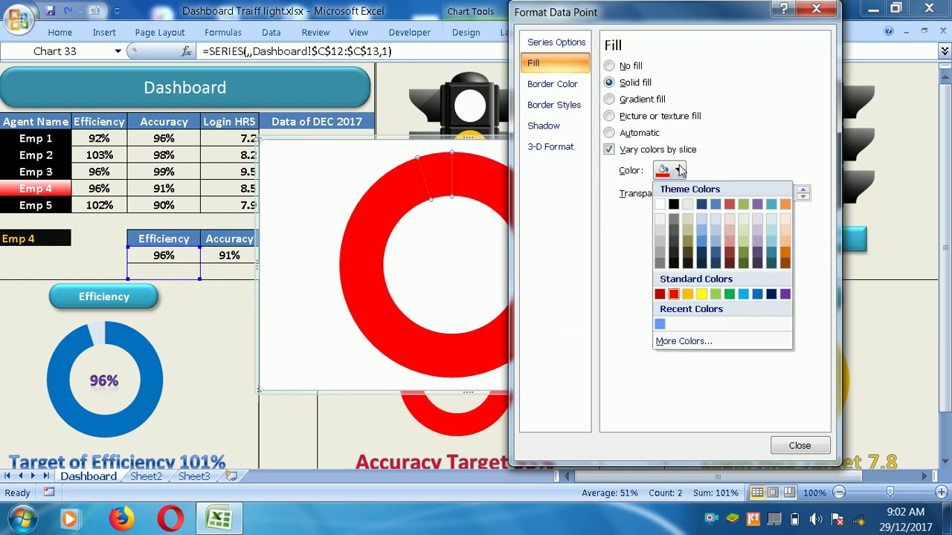
{"action": "left_click", "coordinate": [732, 221]}
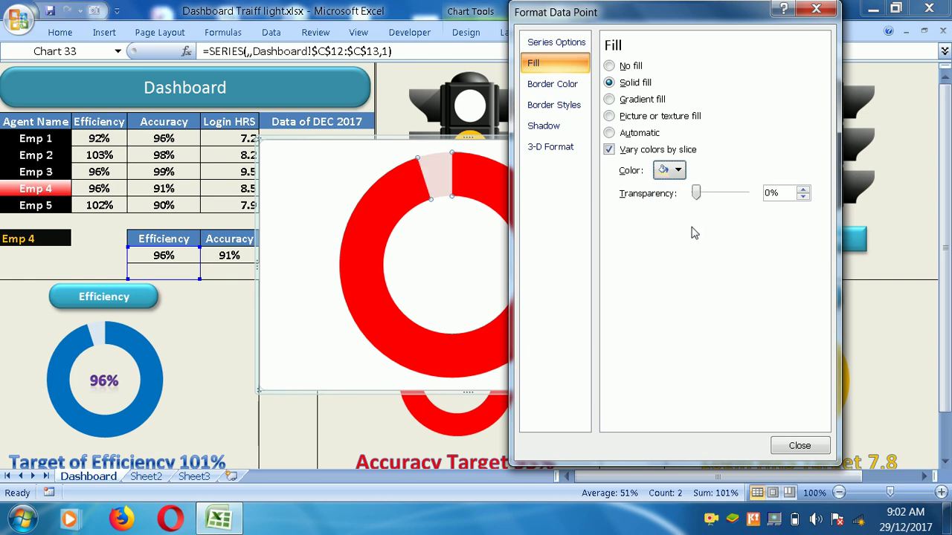
{"action": "left_click_drag", "start_coordinate": [697, 193], "coordinate": [719, 194]}
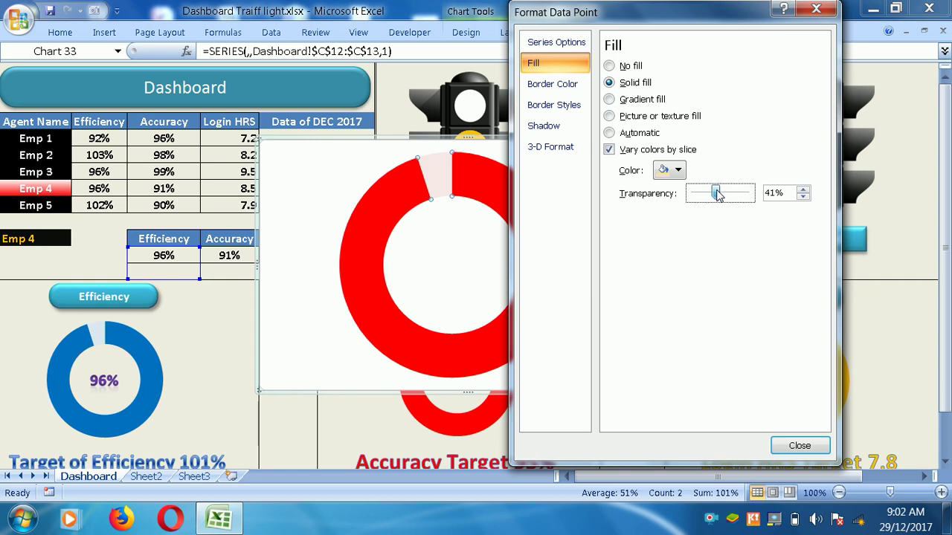
{"action": "left_click", "coordinate": [798, 446]}
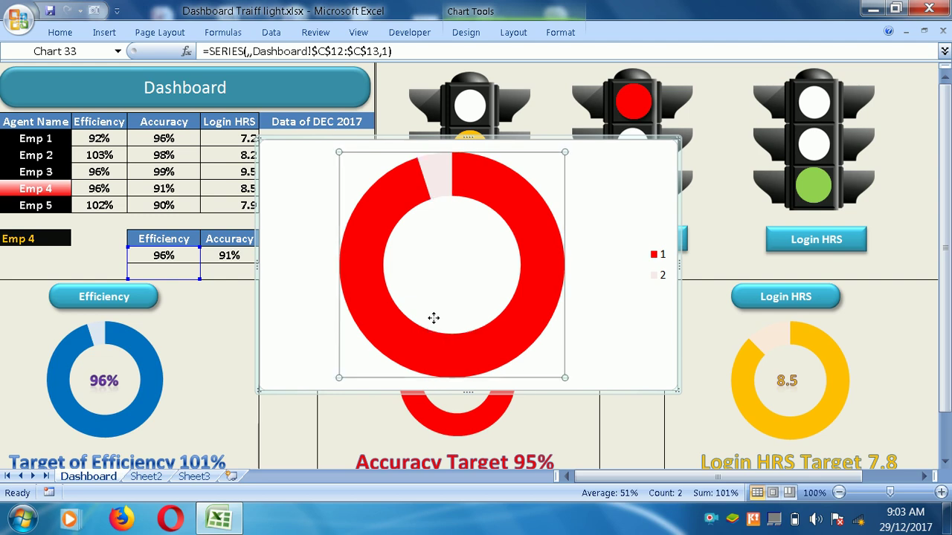
Step: Switch the employee selector in A11 to Emp 1
{"action": "left_click", "coordinate": [434, 319]}
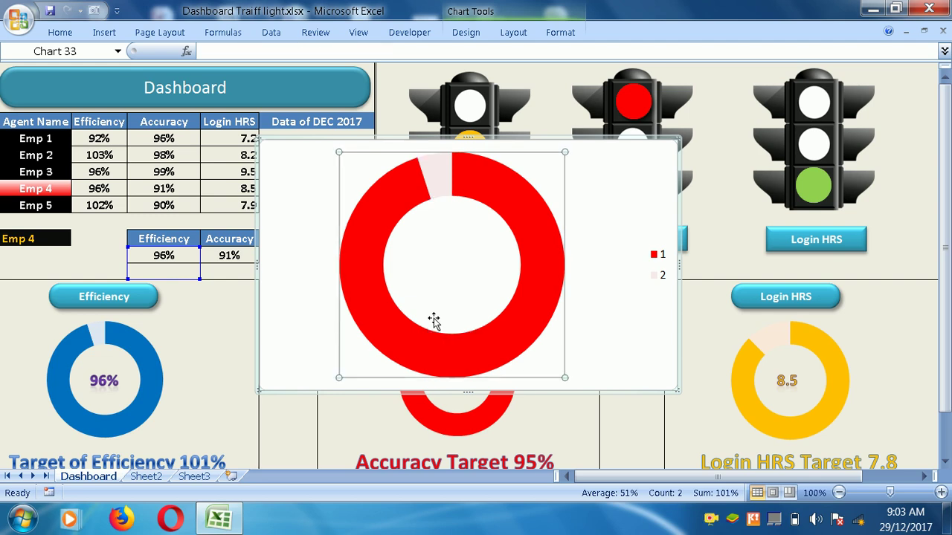
{"action": "left_click", "coordinate": [63, 239]}
{"action": "left_click", "coordinate": [77, 239]}
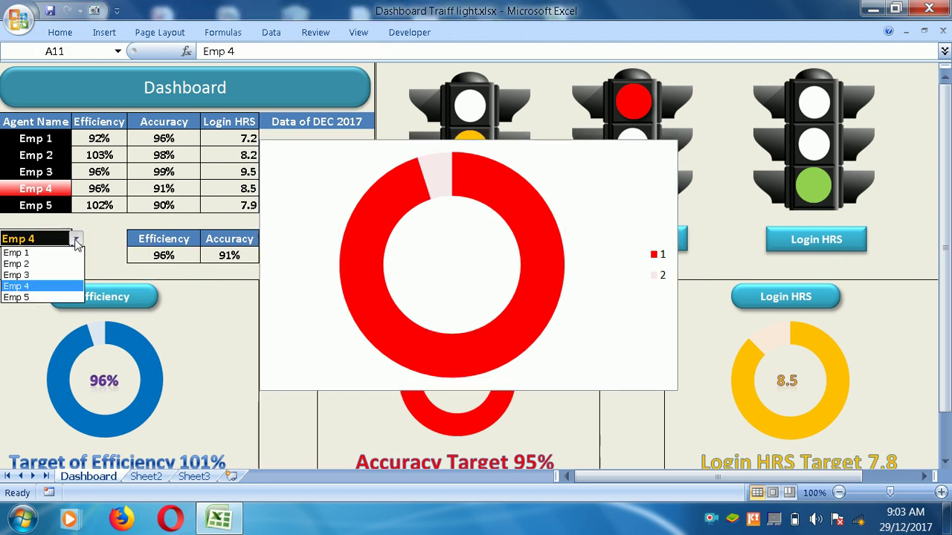
{"action": "left_click", "coordinate": [45, 248]}
{"action": "left_click", "coordinate": [66, 255]}
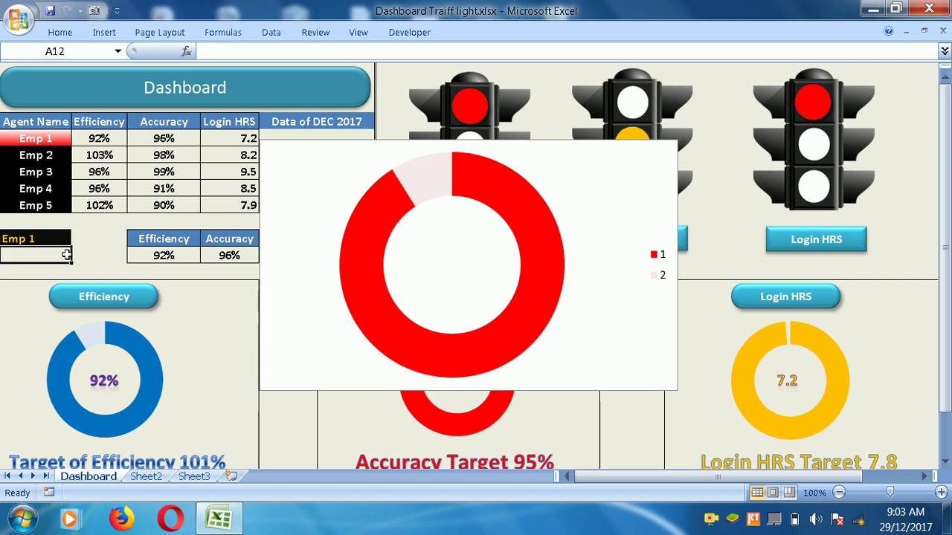
Step: Add a text box in the doughnut's centre linked to =$C$12, showing 92%
{"action": "left_click", "coordinate": [104, 32]}
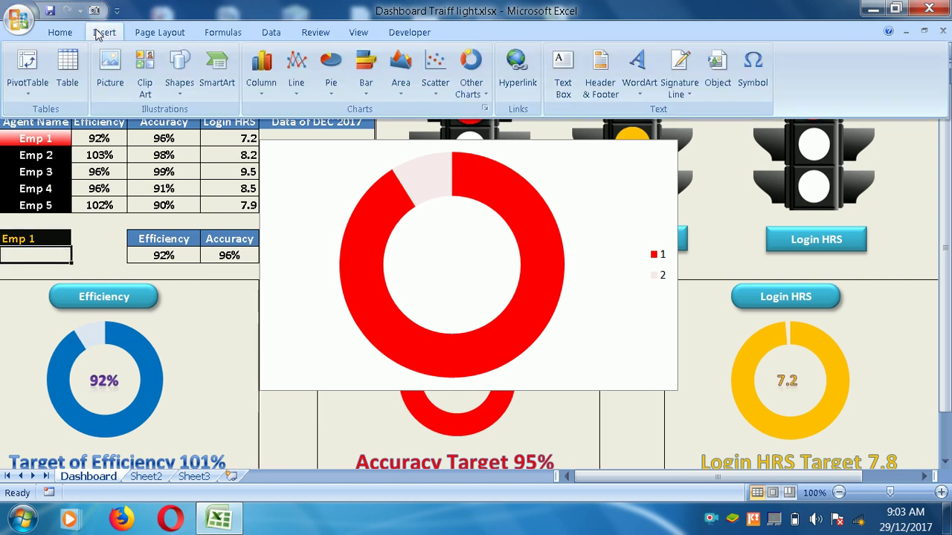
{"action": "left_click", "coordinate": [562, 78]}
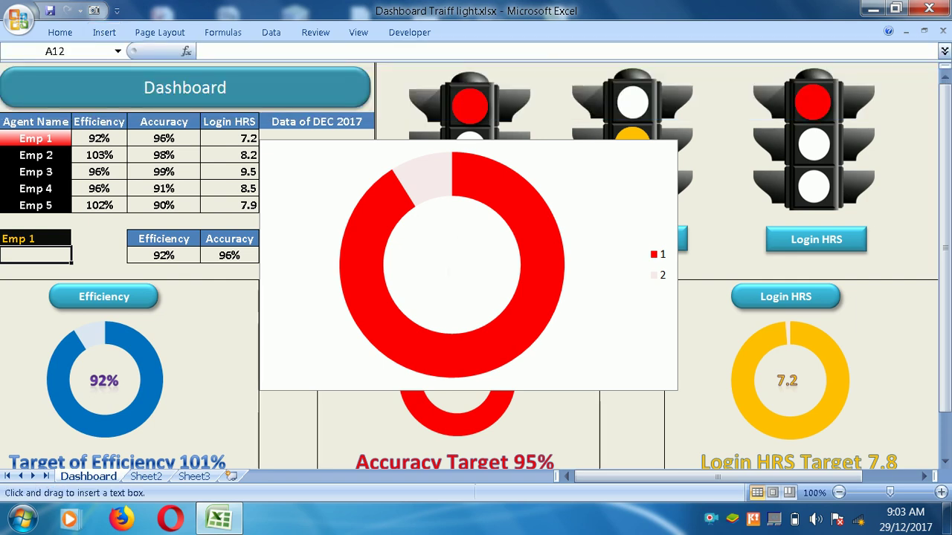
{"action": "left_click", "coordinate": [444, 265]}
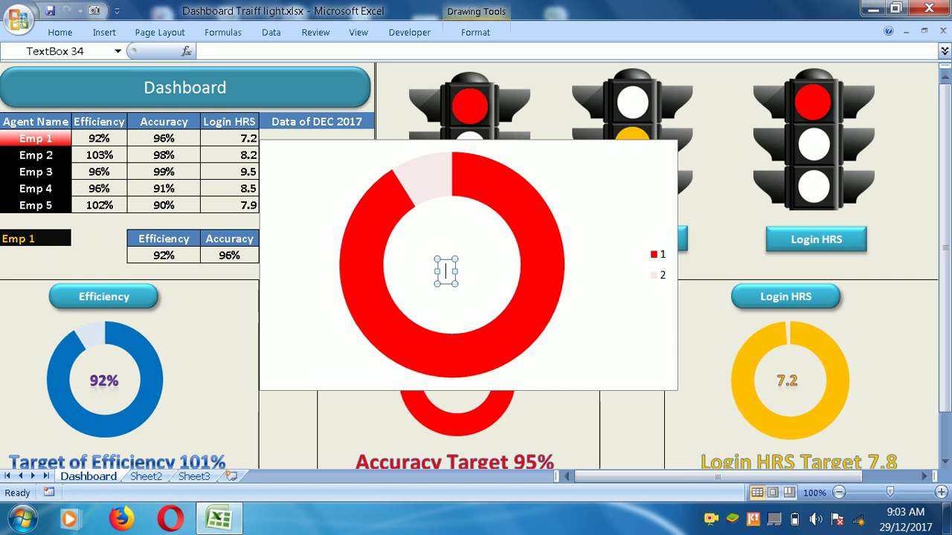
{"action": "type", "text": "="}
{"action": "left_click", "coordinate": [192, 260]}
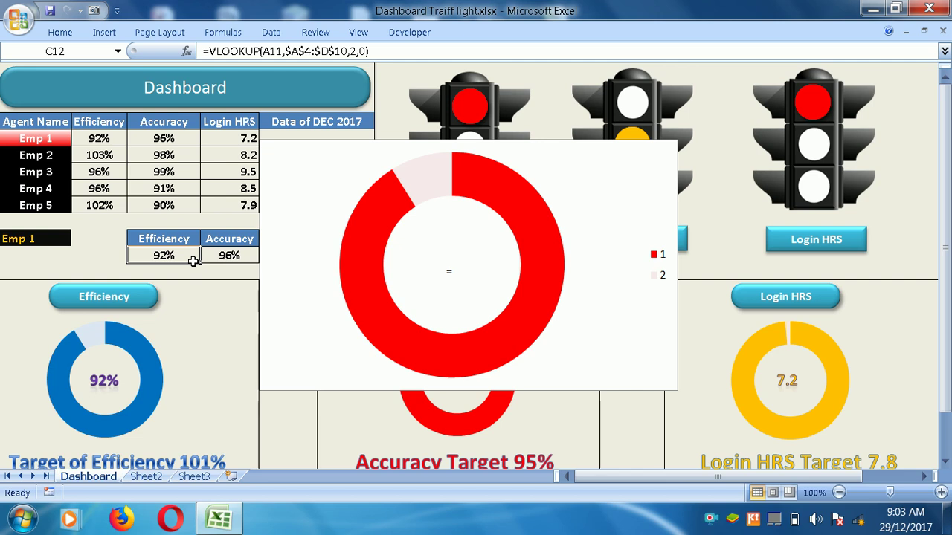
{"action": "left_click", "coordinate": [452, 274]}
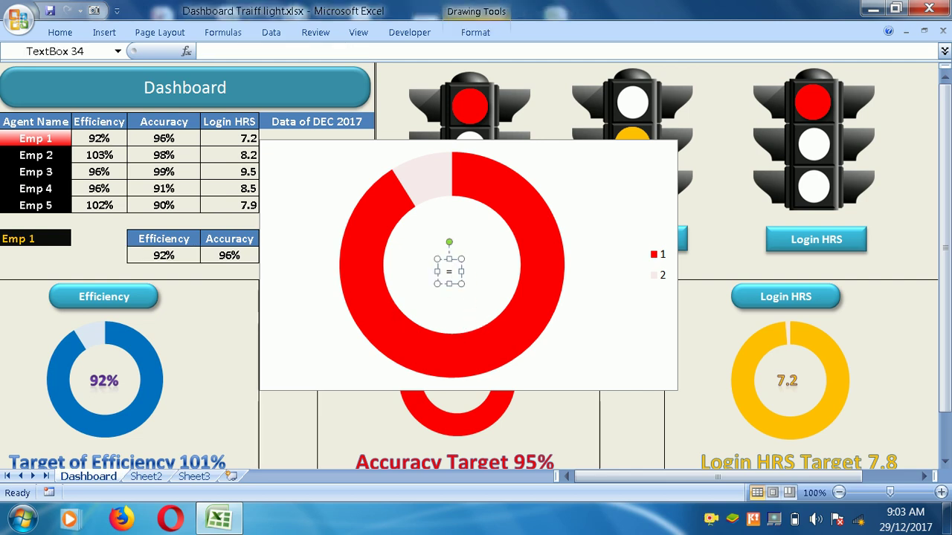
{"action": "key", "text": "BackSpace"}
{"action": "left_click", "coordinate": [223, 54]}
{"action": "type", "text": "="}
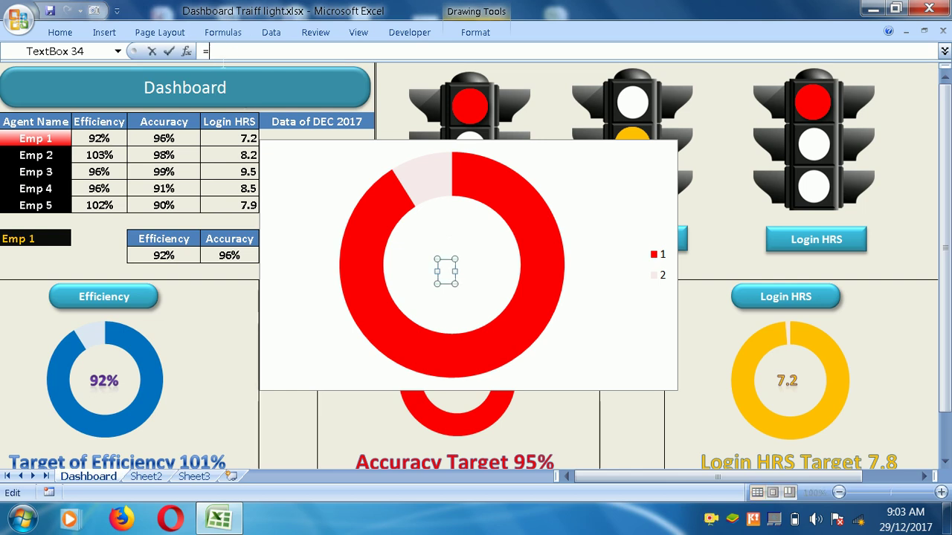
{"action": "left_click", "coordinate": [167, 255]}
{"action": "key", "text": "Return"}
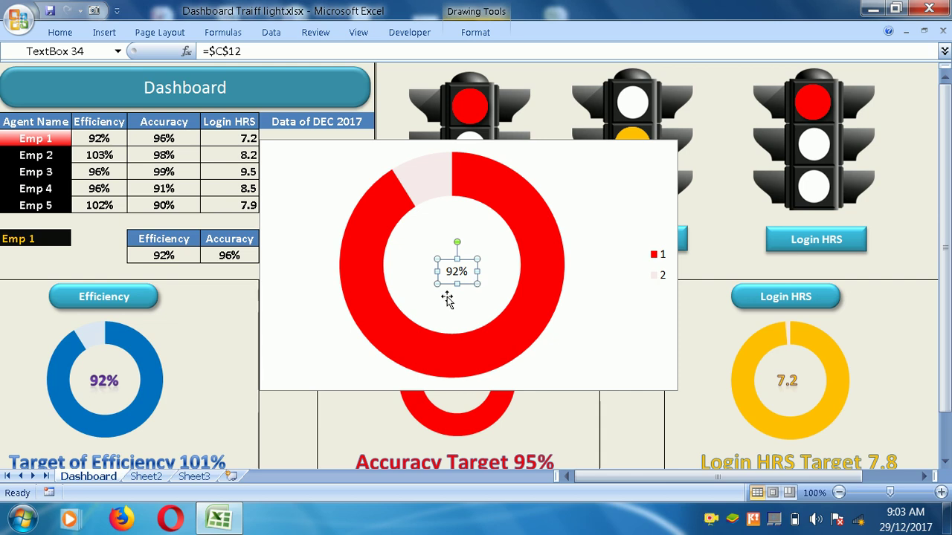
Step: Make the 92% centre label red 18 pt, recentre it, then delete it
{"action": "left_click", "coordinate": [60, 35]}
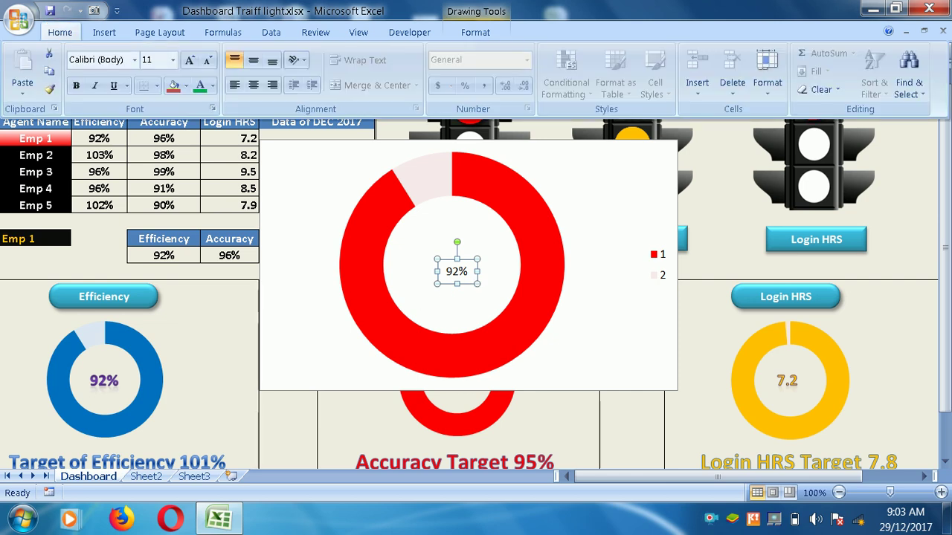
{"action": "left_click", "coordinate": [213, 86]}
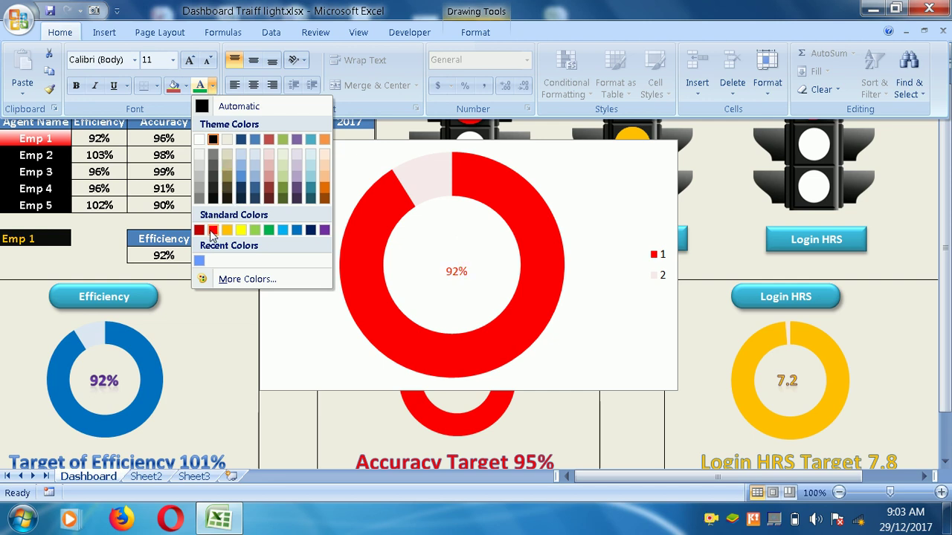
{"action": "left_click", "coordinate": [213, 232]}
{"action": "left_click", "coordinate": [63, 35]}
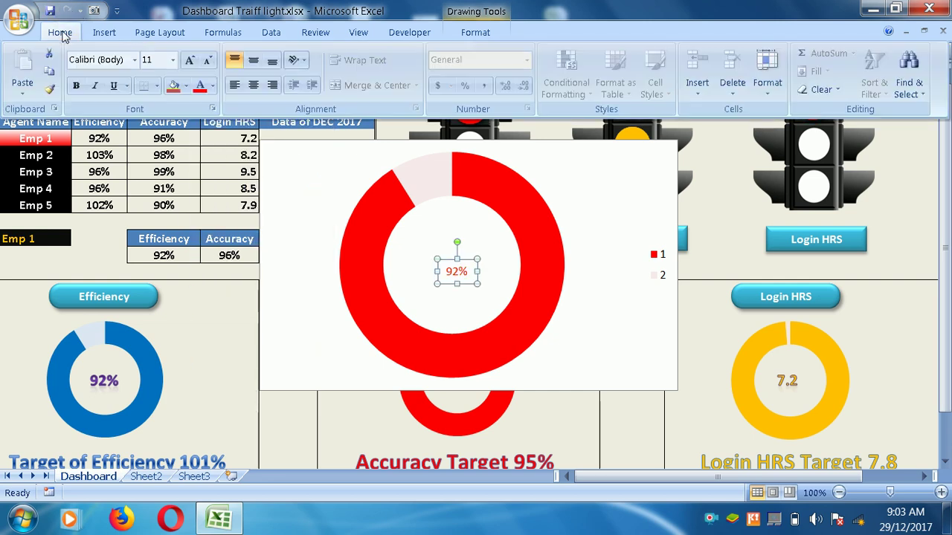
{"action": "left_click", "coordinate": [171, 64]}
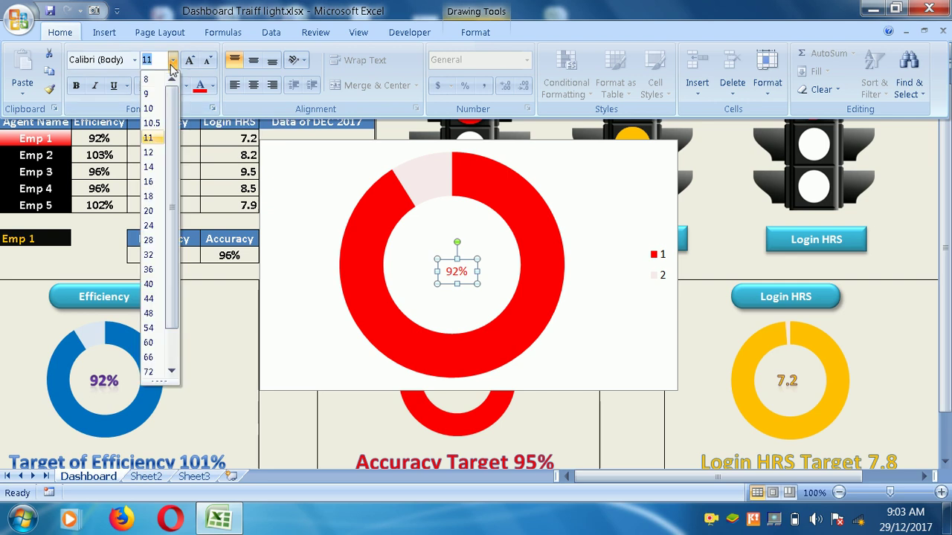
{"action": "left_click", "coordinate": [148, 196]}
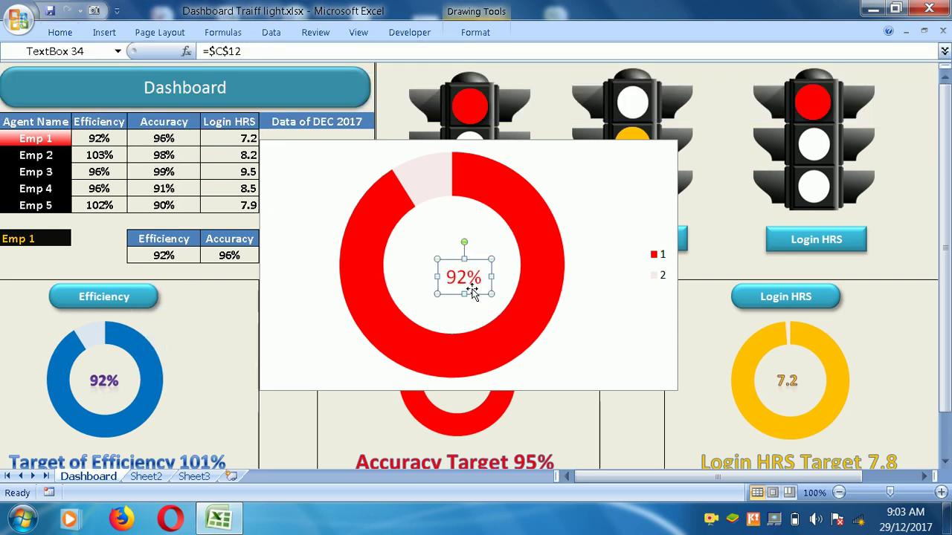
{"action": "left_click_drag", "start_coordinate": [472, 289], "coordinate": [461, 279]}
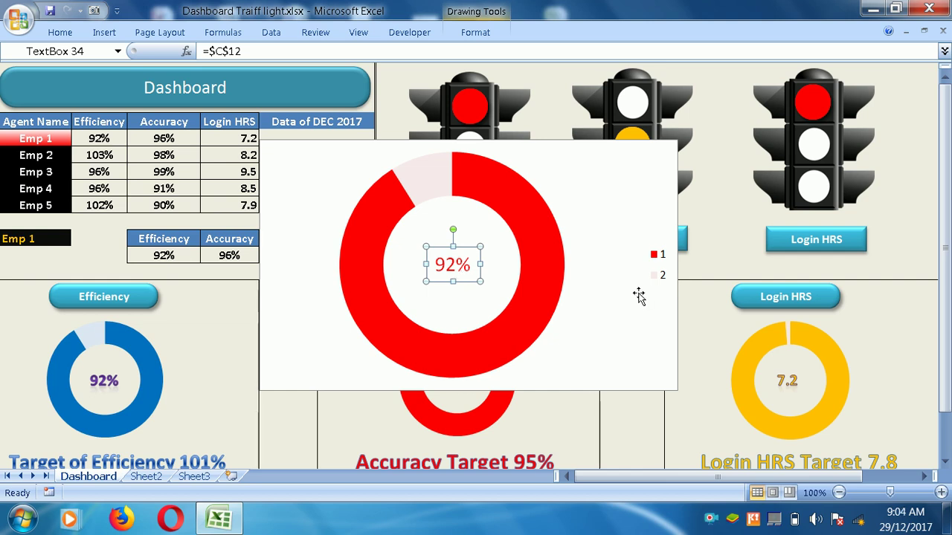
{"action": "key", "text": "Delete"}
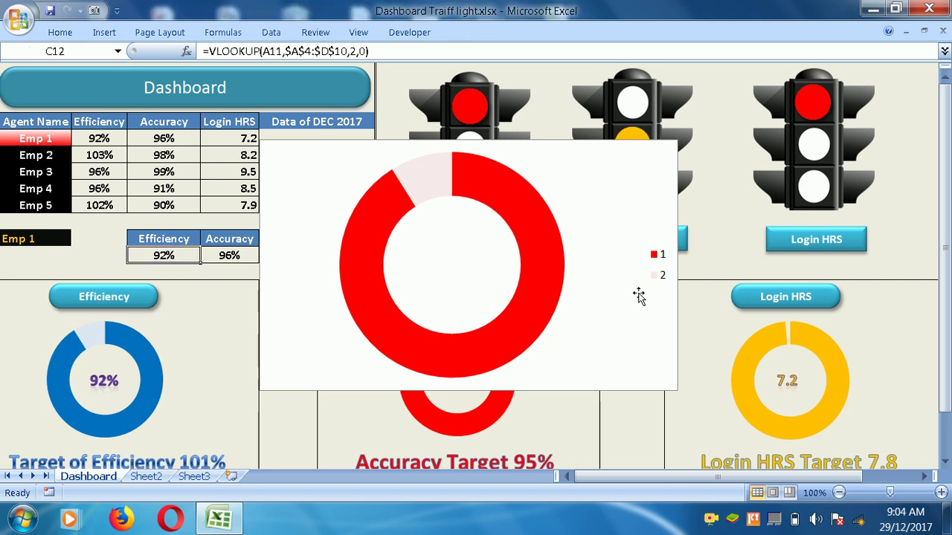
Step: Delete the practice doughnut chart, check Sheet2, and return to Dashboard cell A11
{"action": "left_click", "coordinate": [610, 293]}
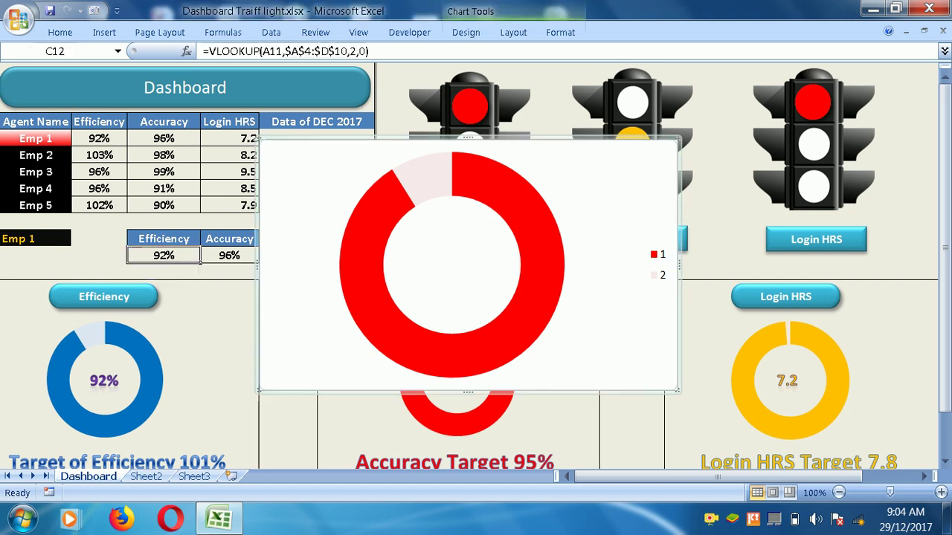
{"action": "key", "text": "Delete"}
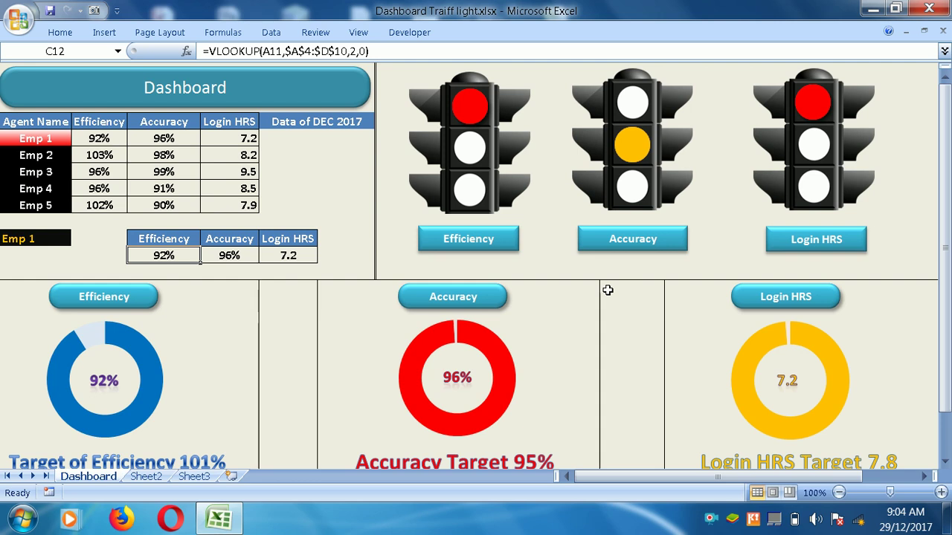
{"action": "left_click", "coordinate": [143, 480]}
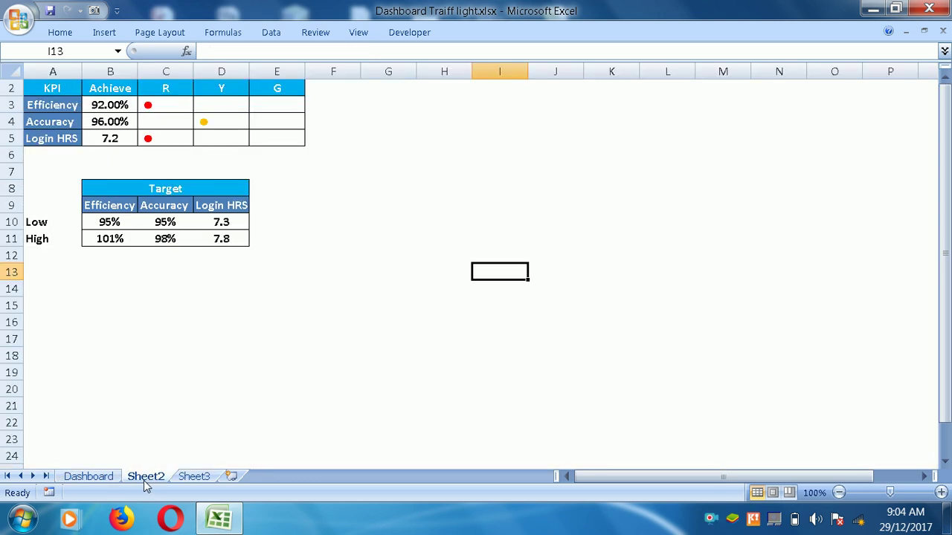
{"action": "left_click", "coordinate": [97, 478]}
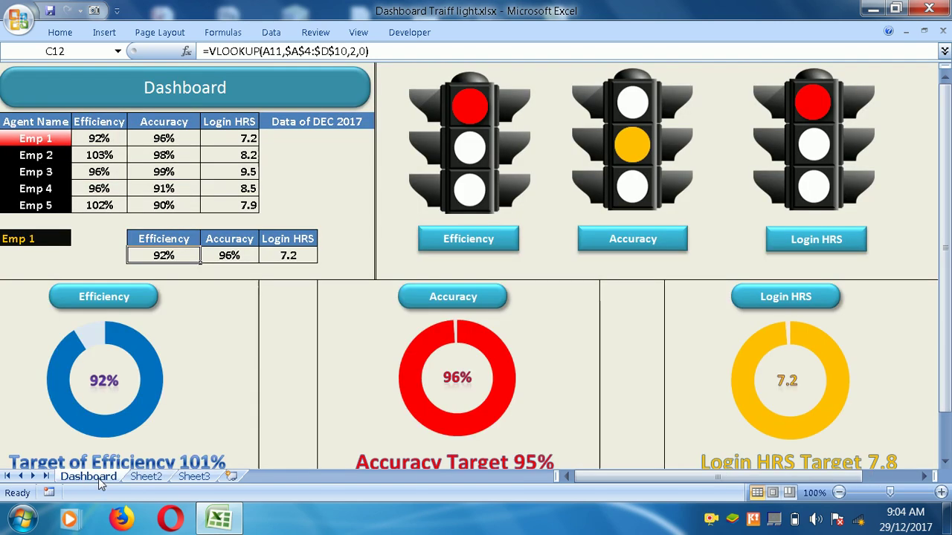
{"action": "left_click", "coordinate": [53, 240]}
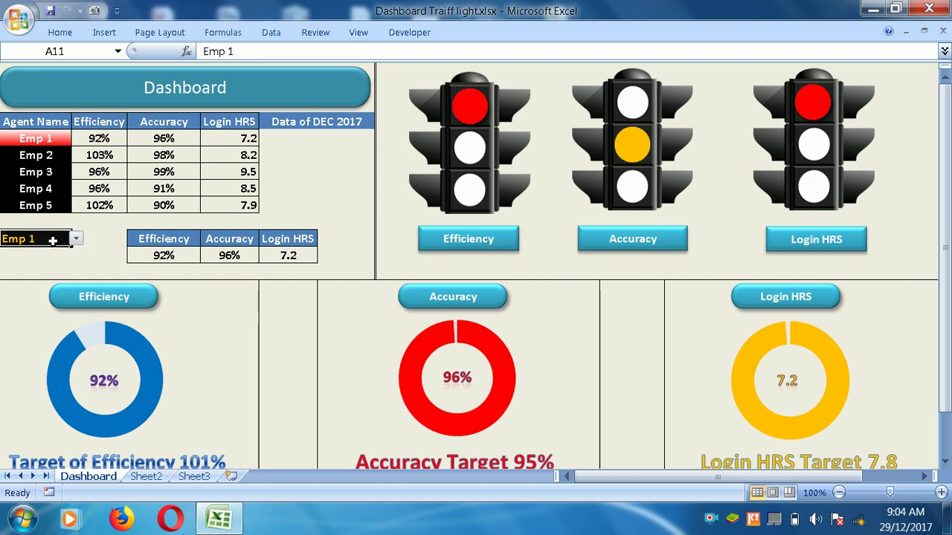